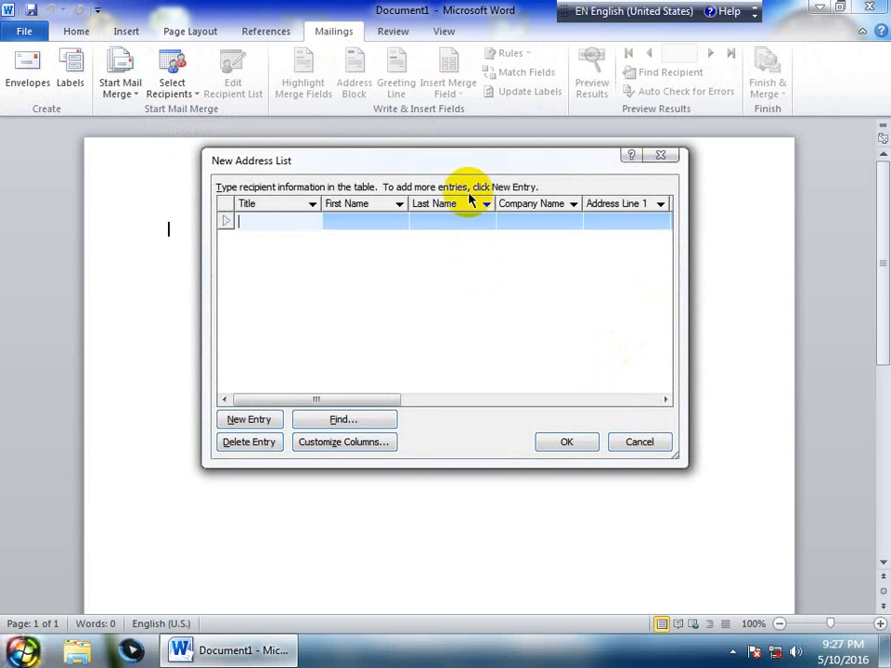
Open Customize Columns to see the New Address List's default field names
click(354, 445)
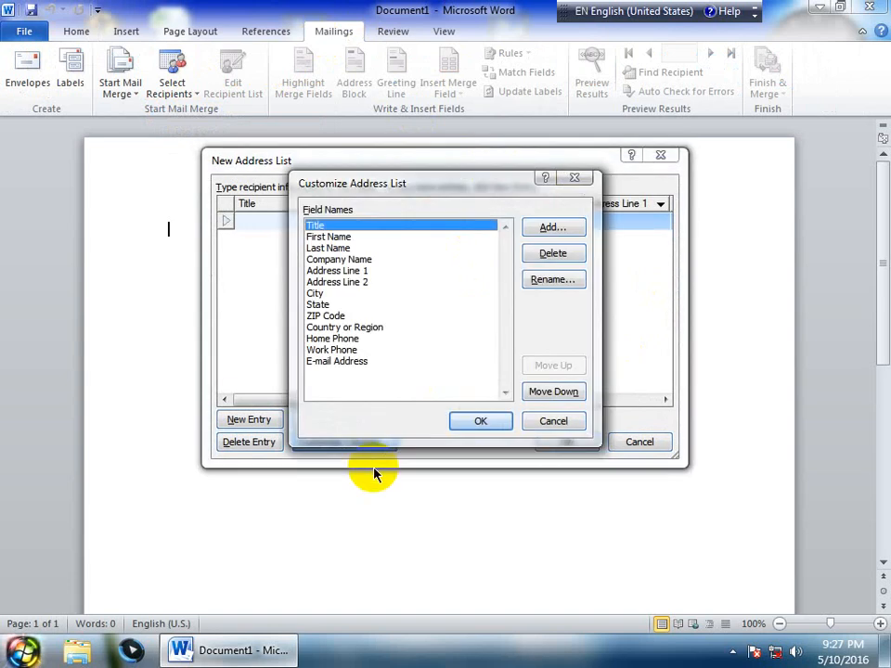
Delete the ZIP Code, Address Line 2 and Title fields, confirming each removal
click(316, 315)
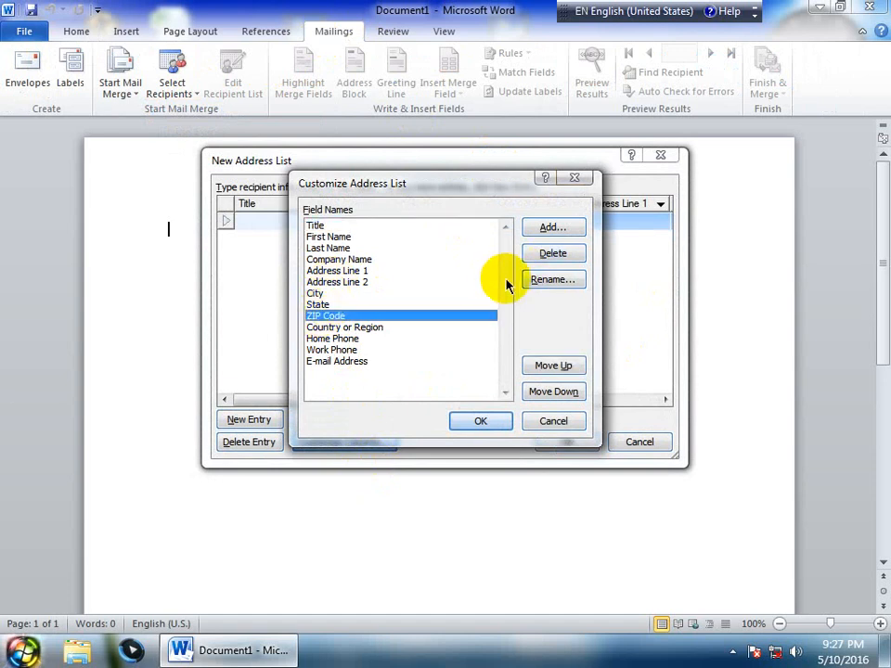
click(549, 253)
click(400, 367)
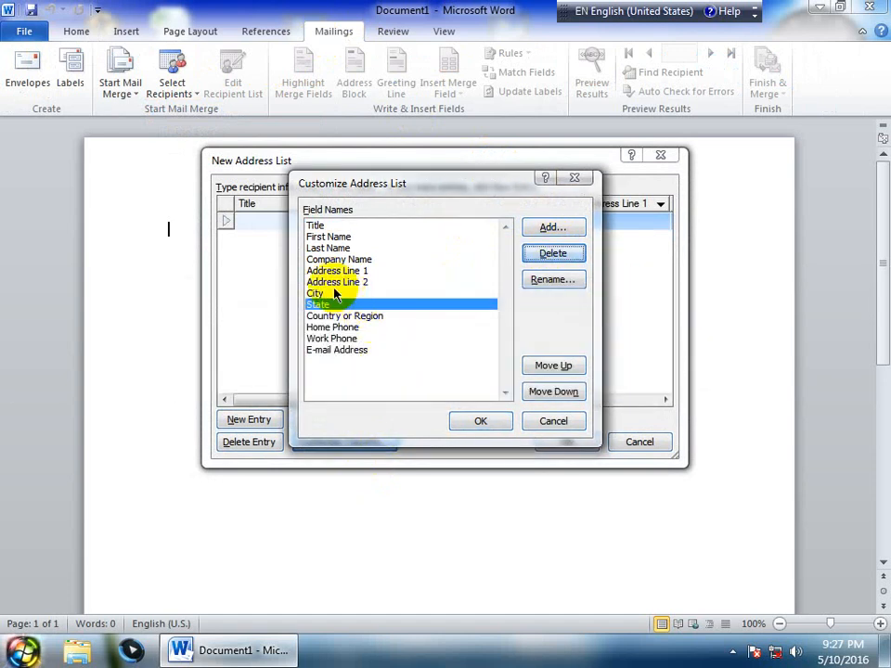
click(336, 281)
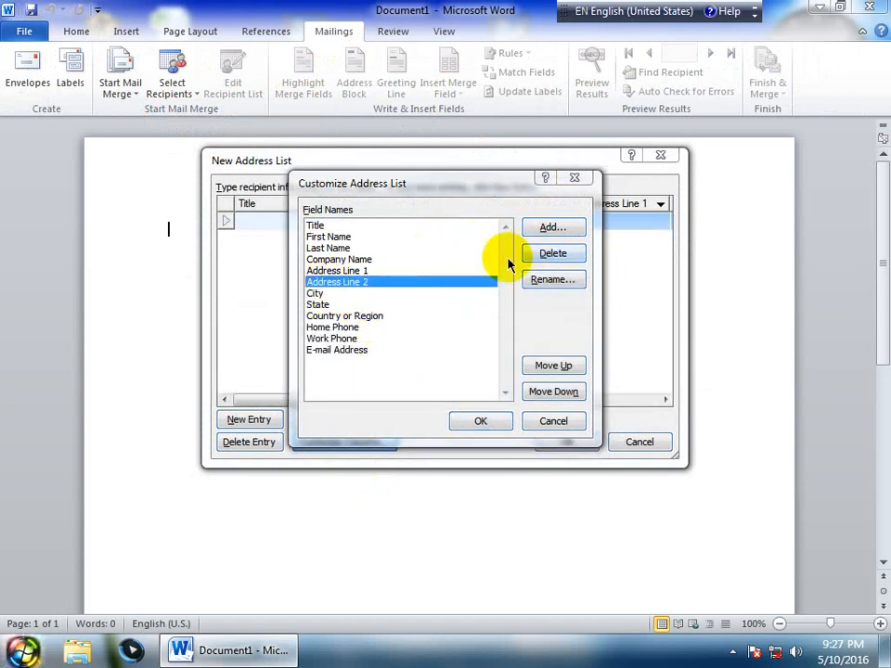
click(552, 254)
click(414, 367)
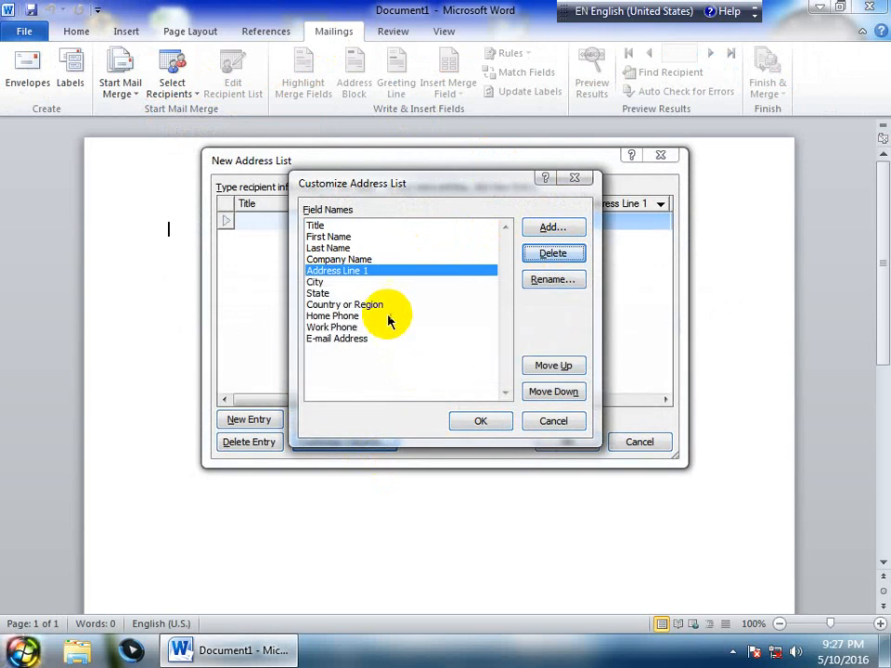
click(315, 226)
click(552, 254)
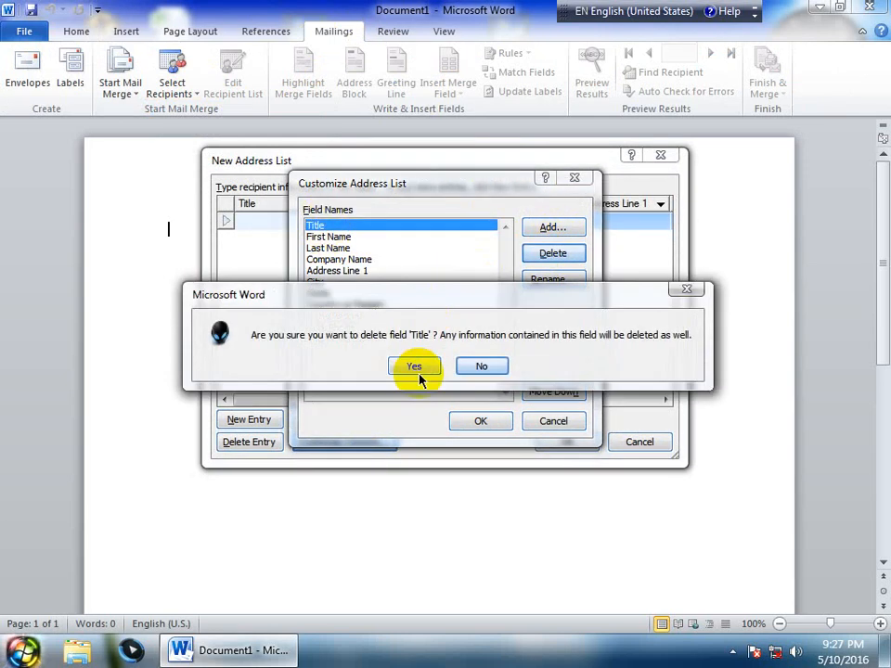
click(414, 368)
Delete the State, Home Phone and Work Phone fields, then accept the seven-column list
click(315, 236)
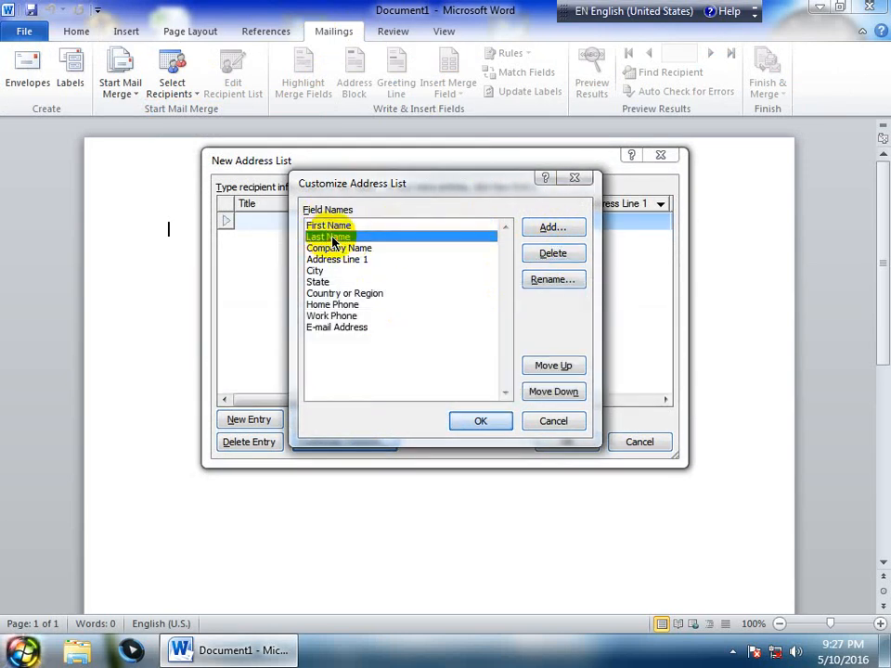
click(355, 251)
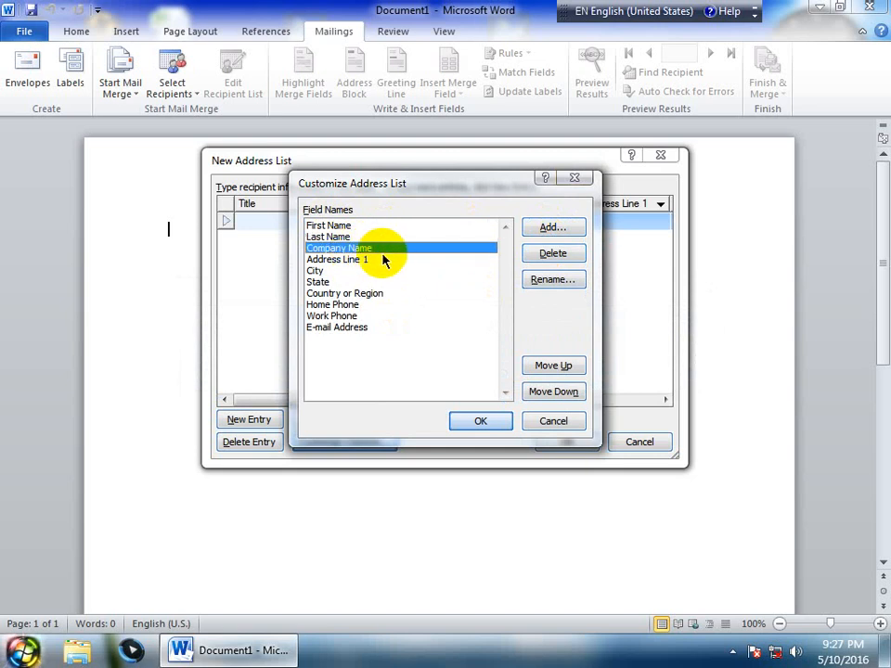
click(314, 260)
click(316, 281)
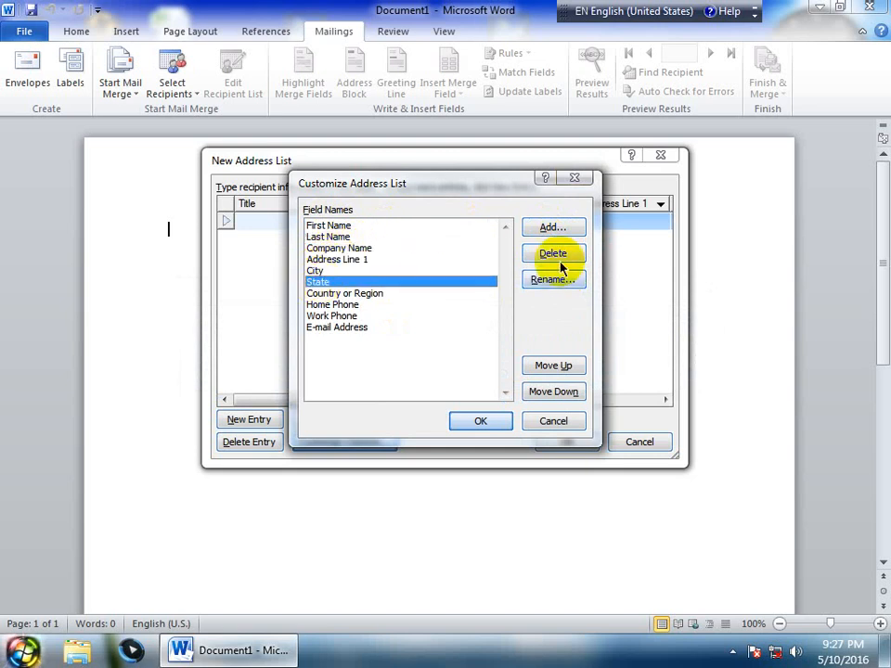
click(552, 253)
click(420, 368)
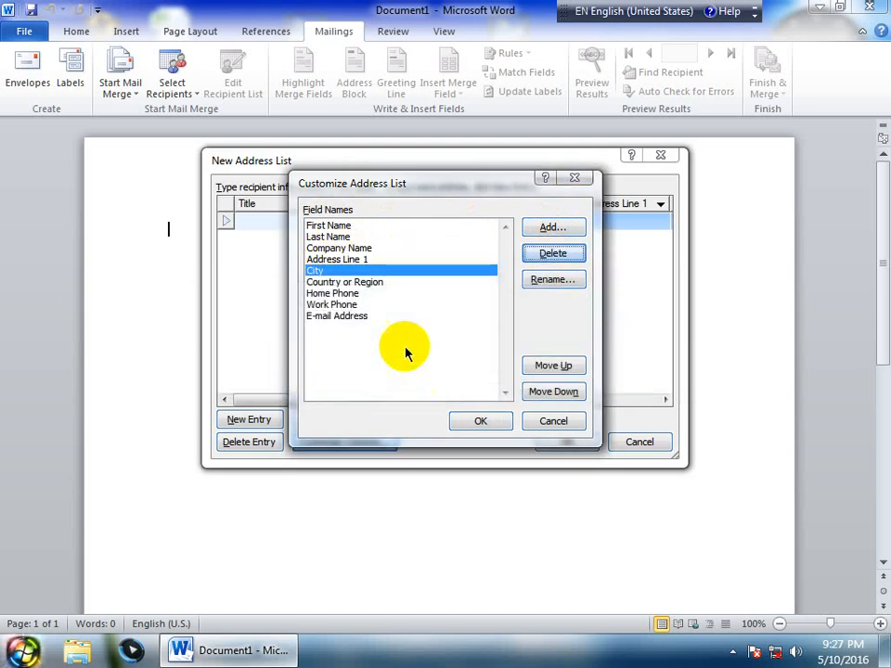
click(365, 283)
click(340, 294)
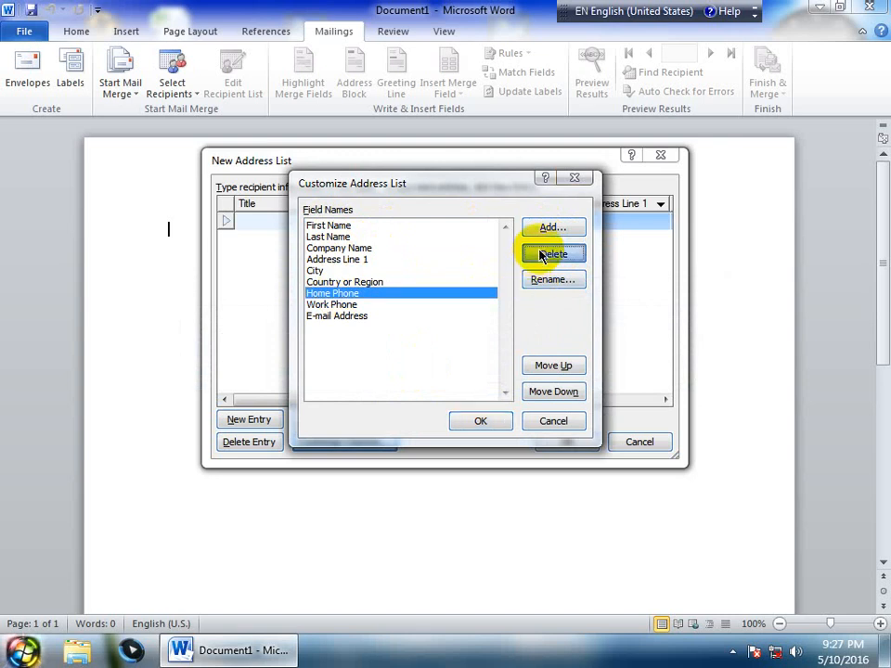
click(548, 253)
click(414, 366)
click(348, 294)
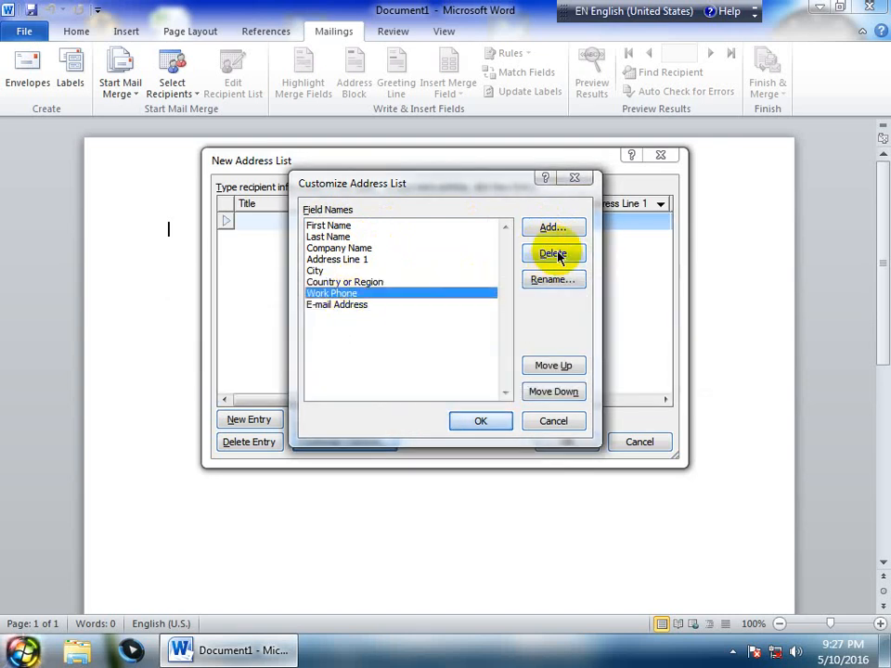
click(554, 253)
click(413, 369)
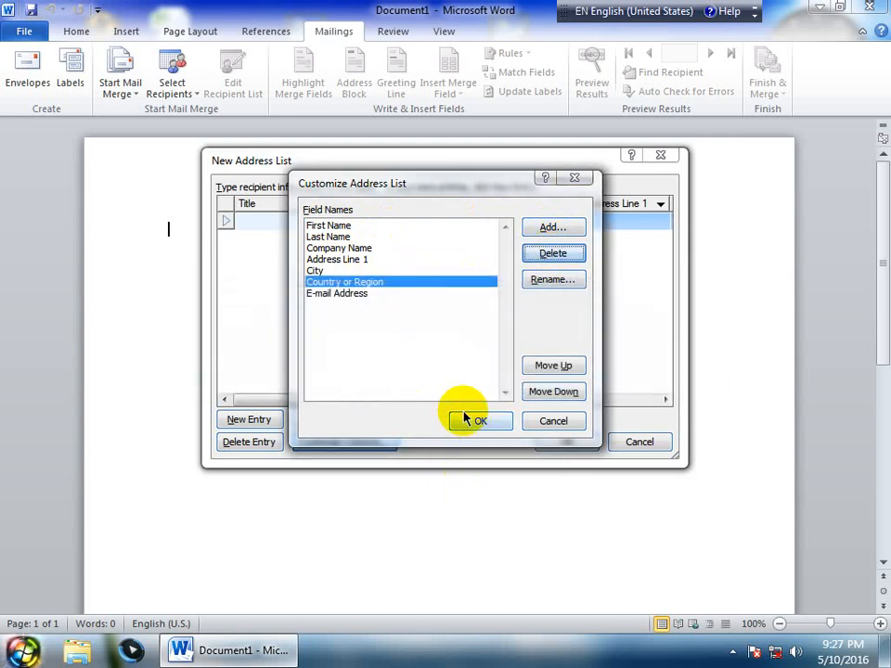
click(471, 419)
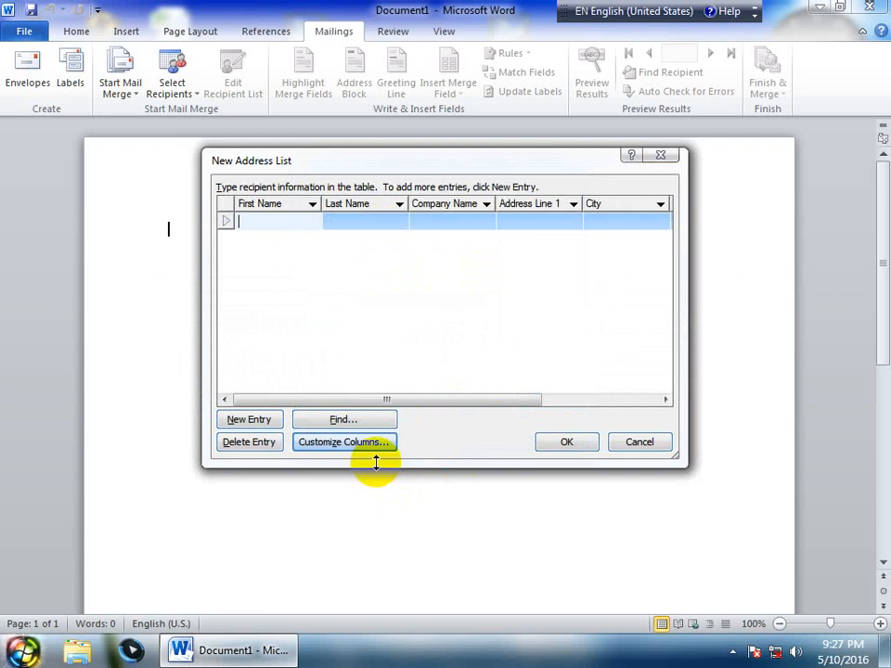
Enter the first recipient's first name, last name and company name
key(Tab)
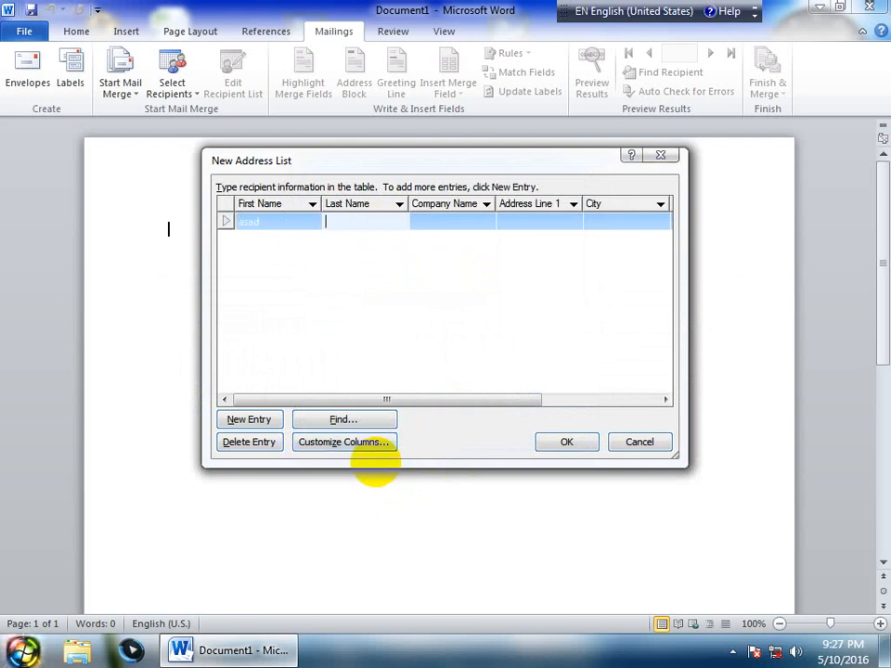
key(Tab)
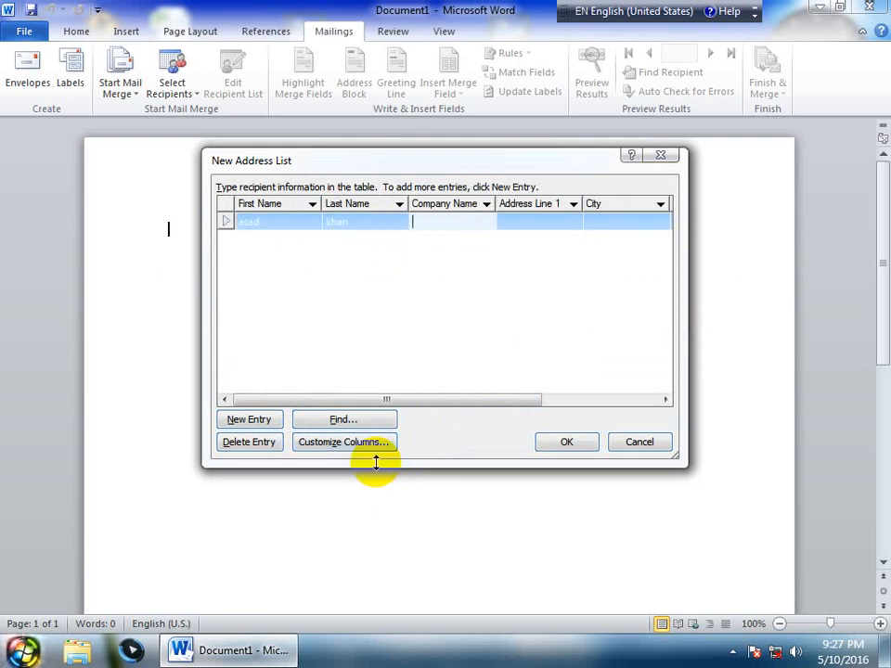
text(epsit)
key(BackSpace)
text(istemics)
key(Tab)
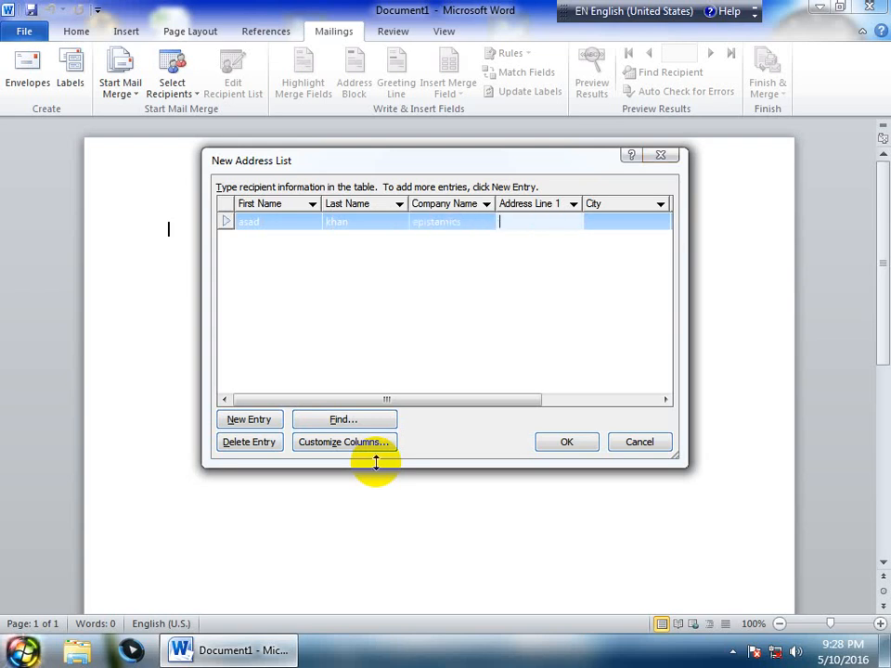
Fill in the street address, city peshawar, country pakistan and e-mail, then start a new row
text(pes)
key(BackSpace)
key(BackSpace)
key(BackSpace)
text(arbab)
key(BackSpace)
key(BackSpace)
text(bad road)
key(Tab)
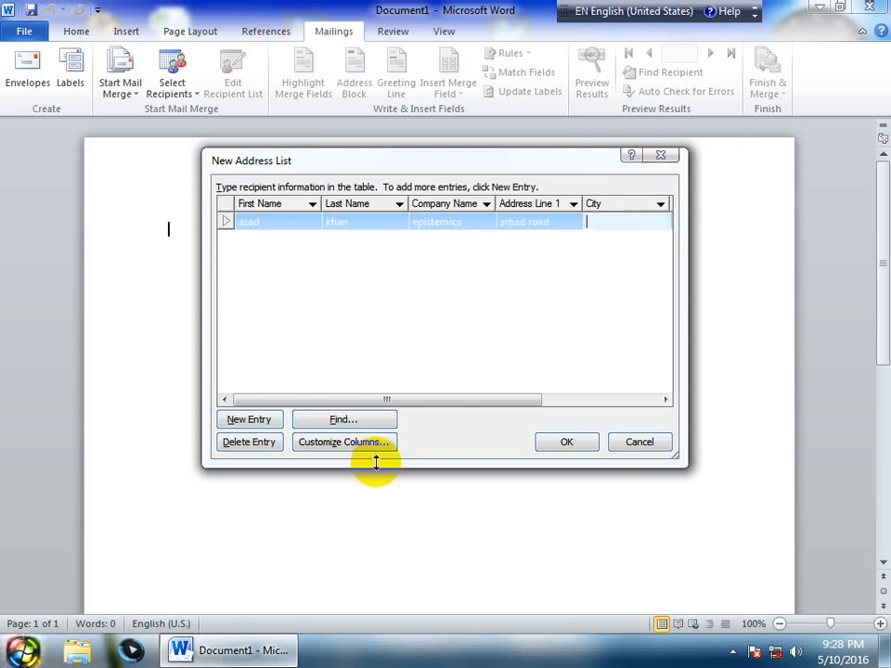
text(peshawar)
key(Tab)
text(p)
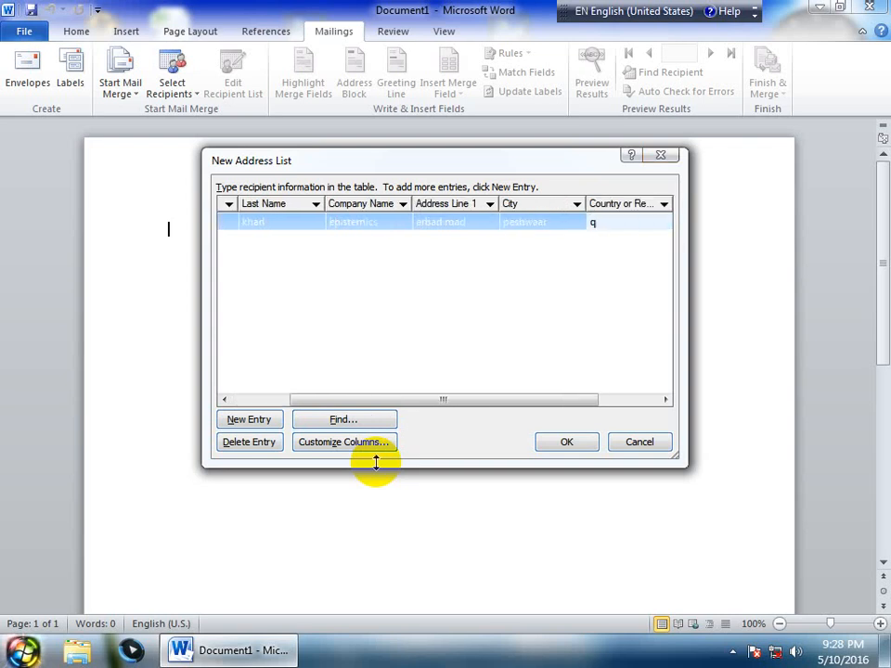
text(pakistan)
key(Tab)
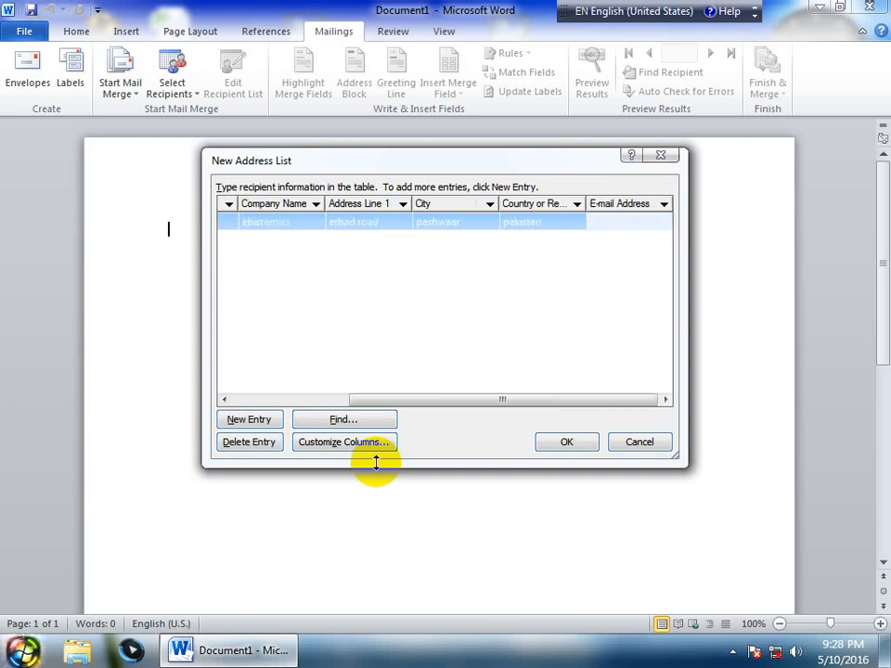
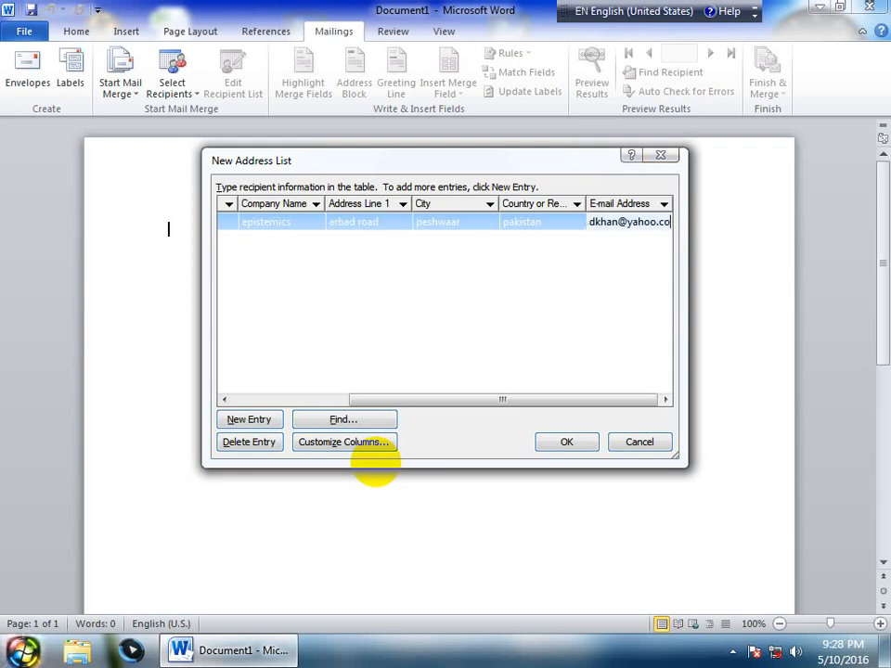
key(Tab)
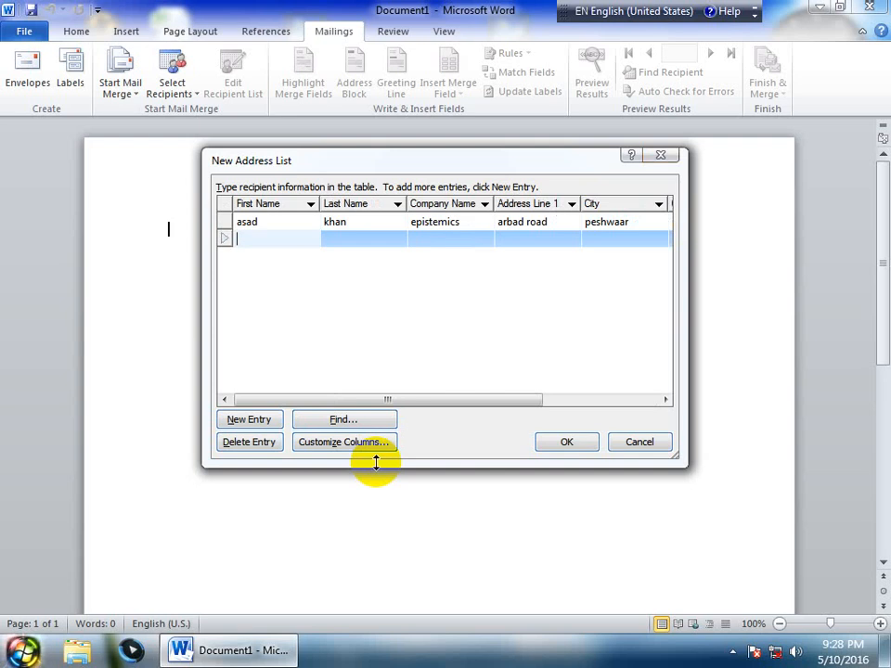
Enter the second recipient's first and last name and company 'challenger'
key(Tab)
key(Tab)
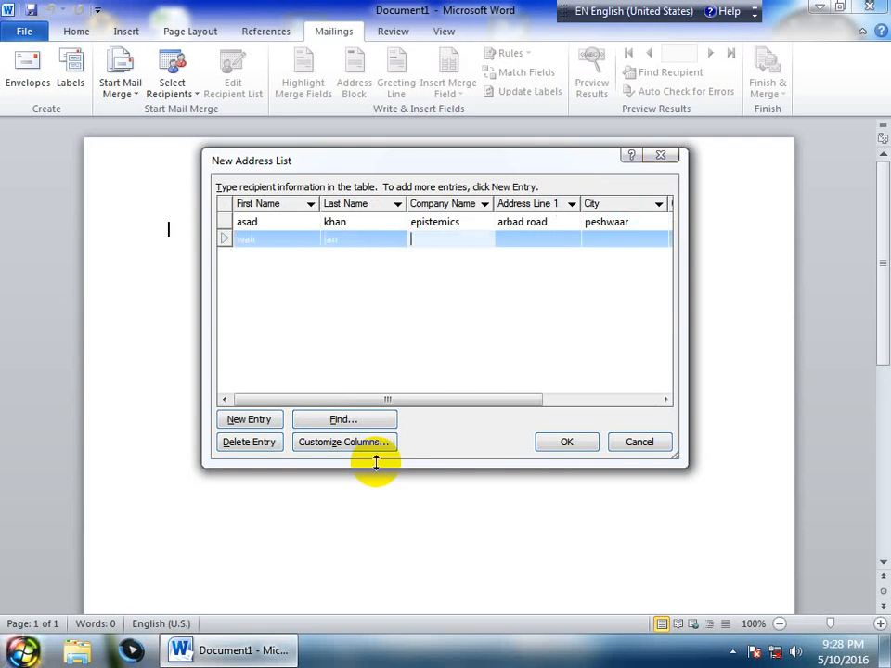
text(challenger)
key(Tab)
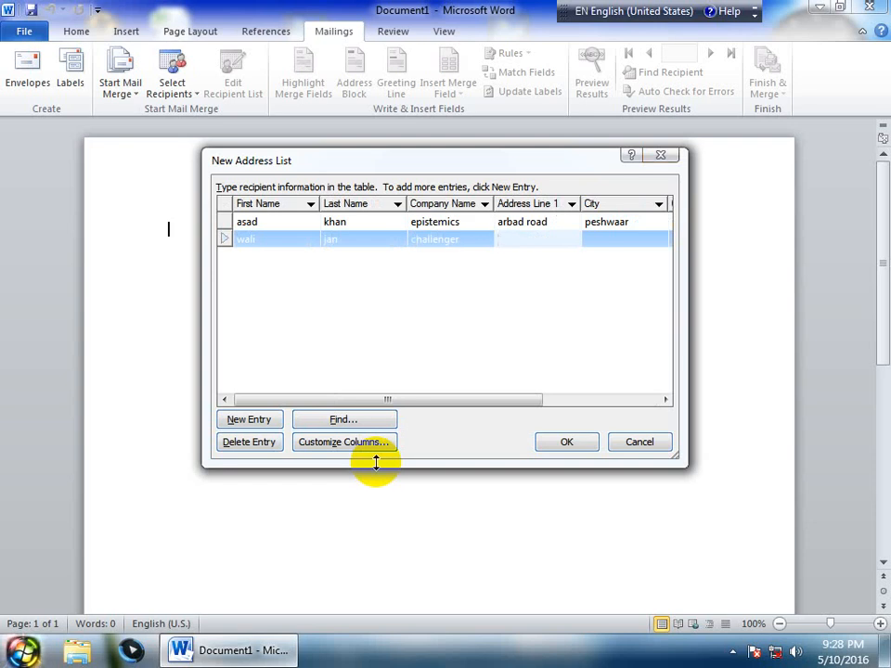
Add address 'town', city peshwar, country china and the e-mail, then start a third row
text(town)
key(Tab)
text(peshwar)
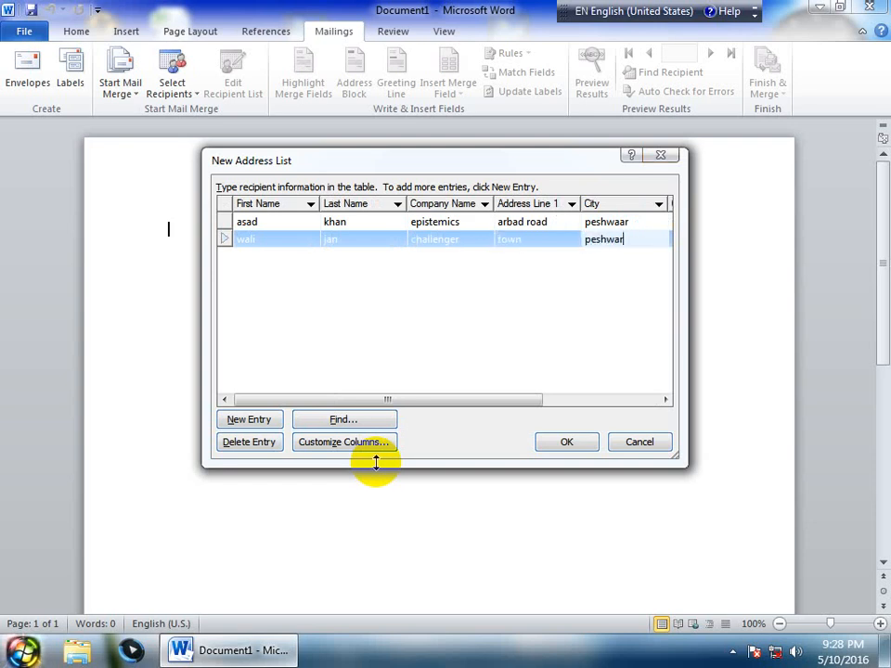
key(Tab)
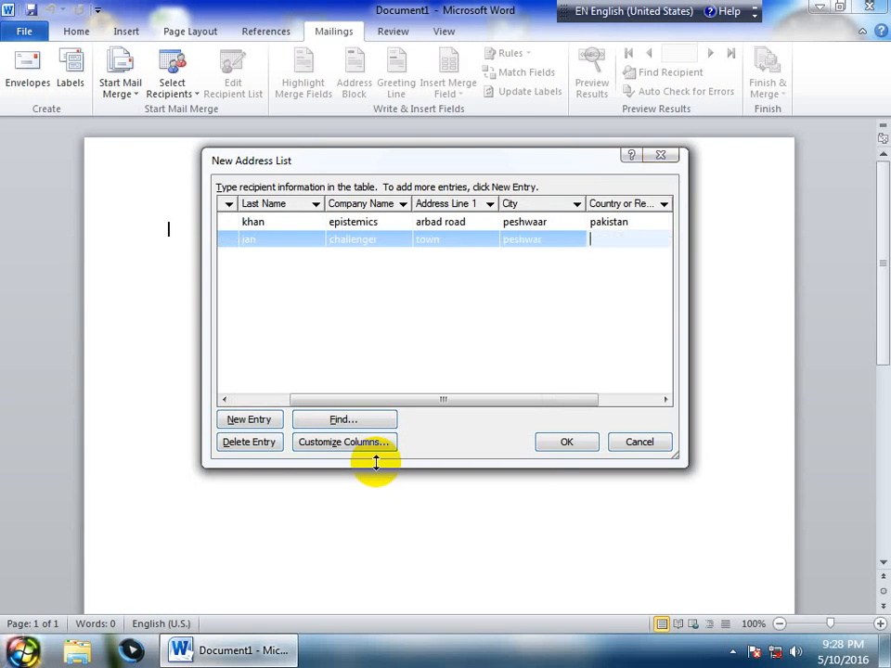
text(china)
key(Tab)
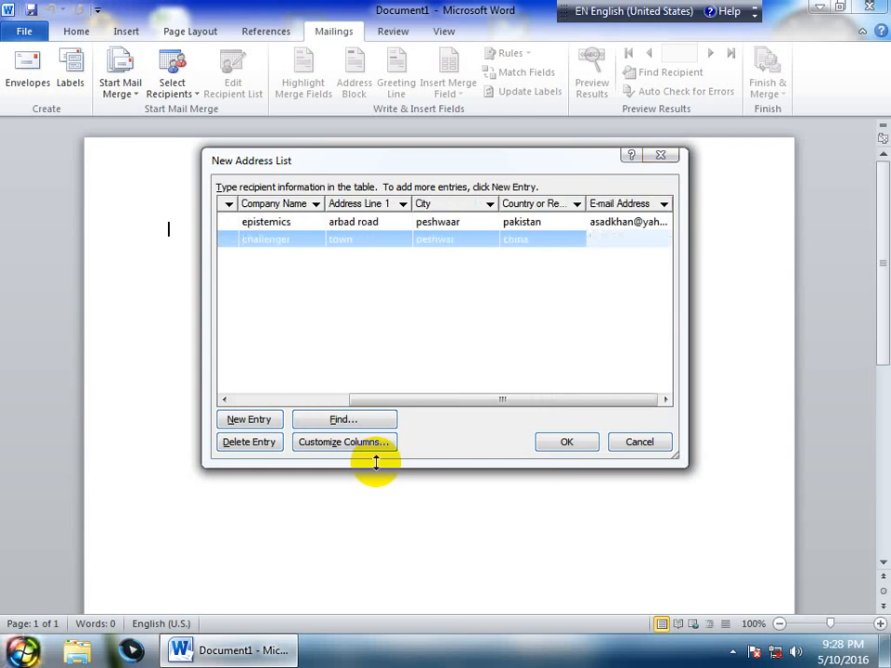
text(asad)
key(BackSpace)
key(BackSpace)
key(BackSpace)
key(BackSpace)
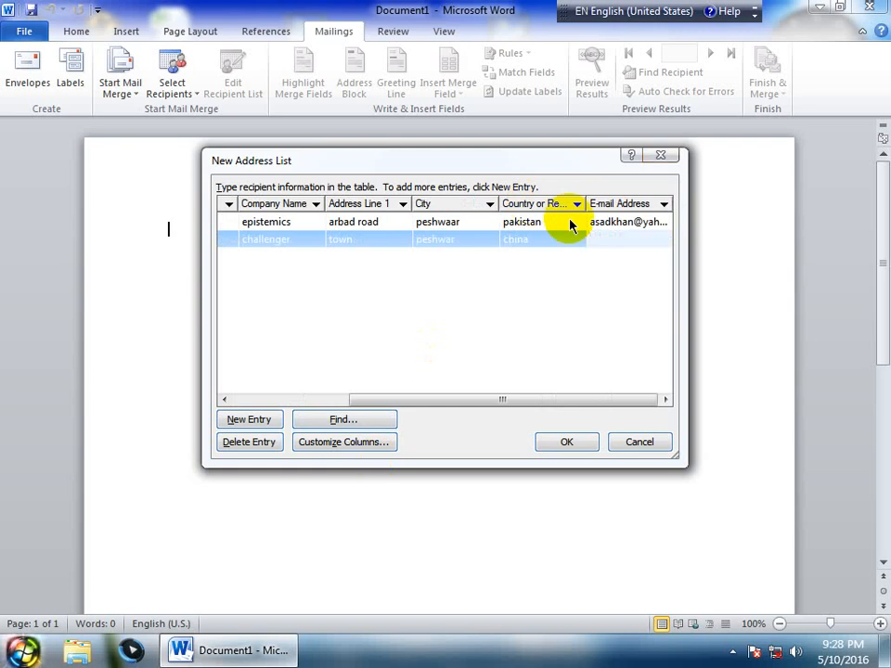
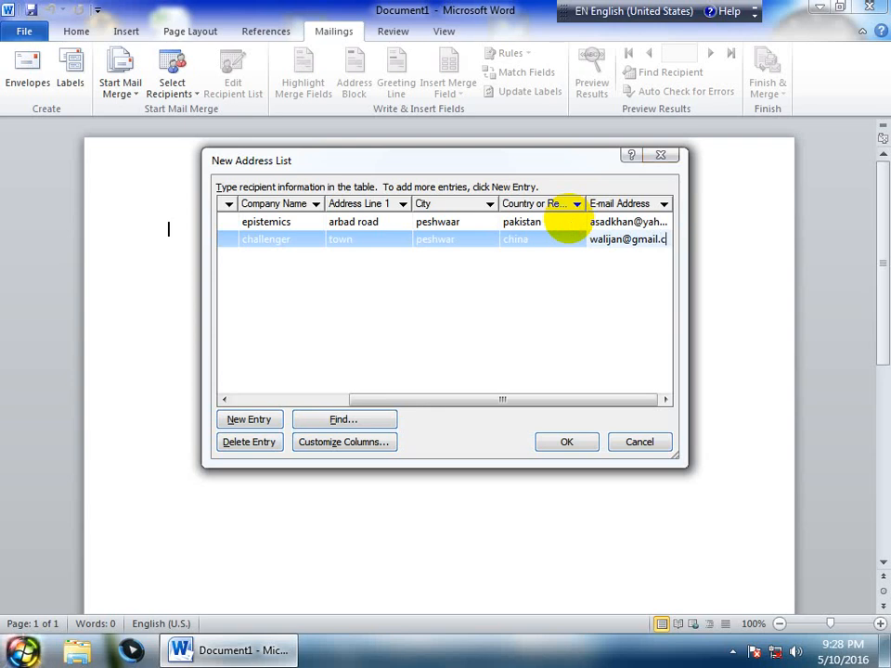
key(Tab)
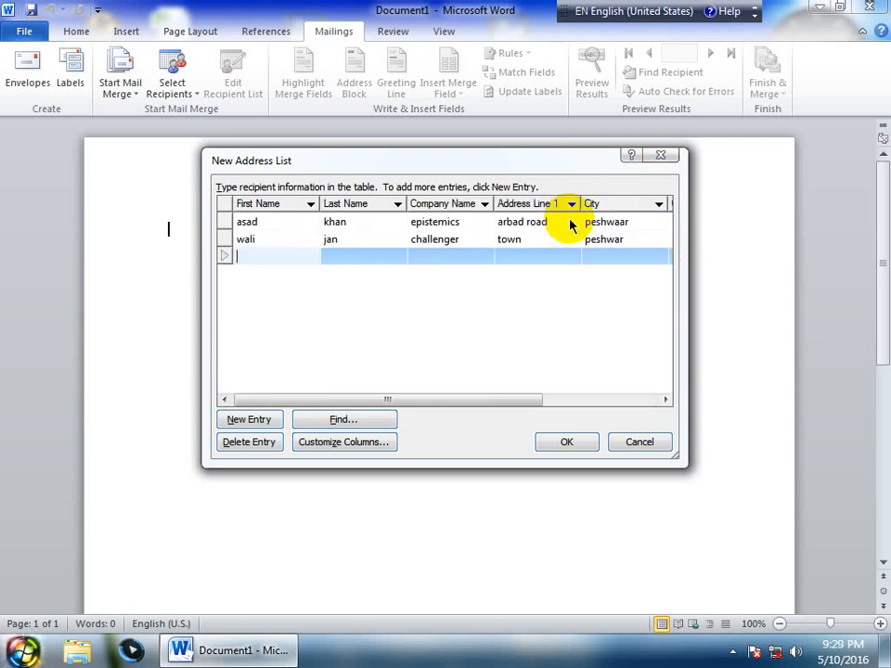
Enter the third recipient's first and last name and company 'ep'
key(Tab)
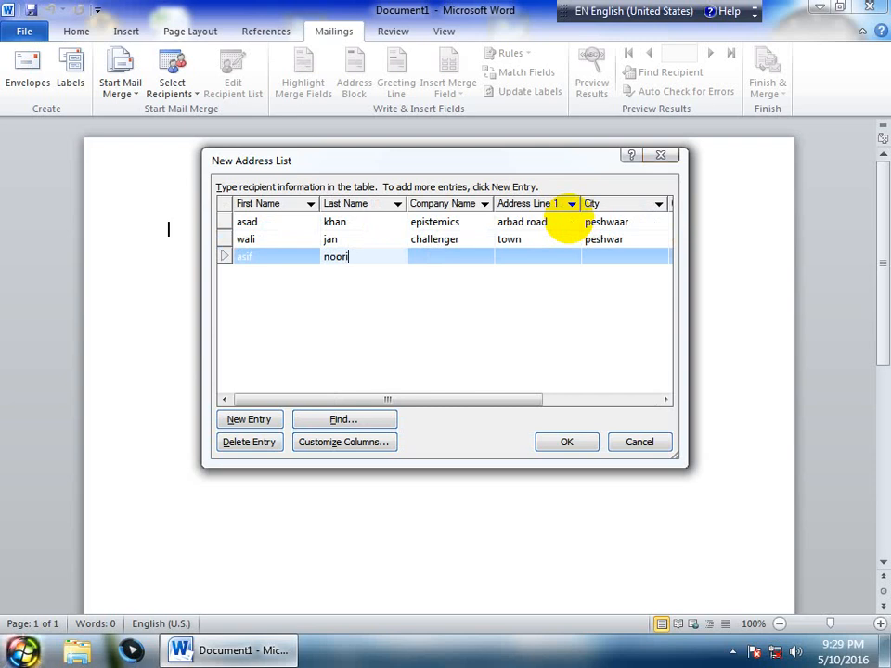
key(Tab)
text(ep)
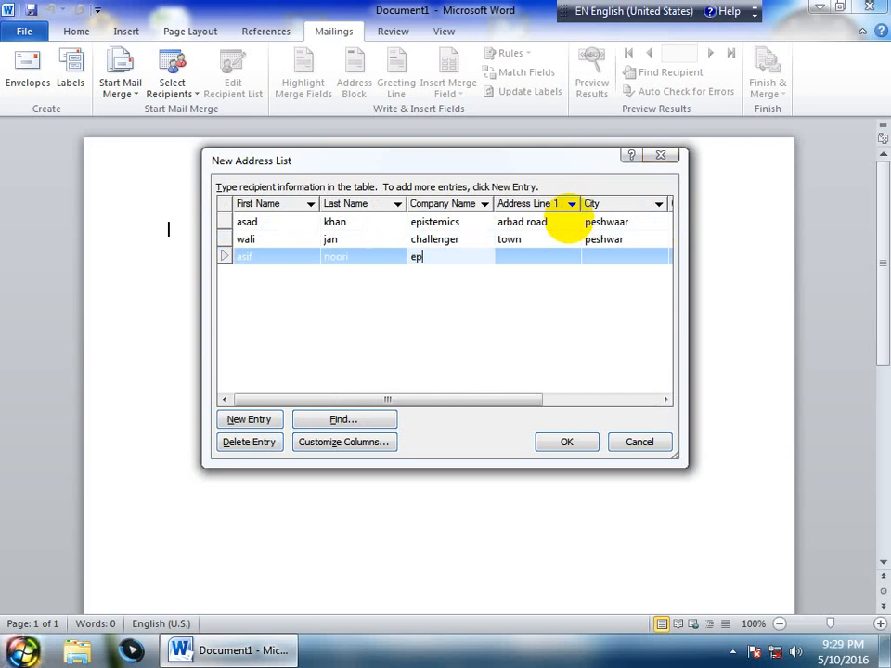
key(Tab)
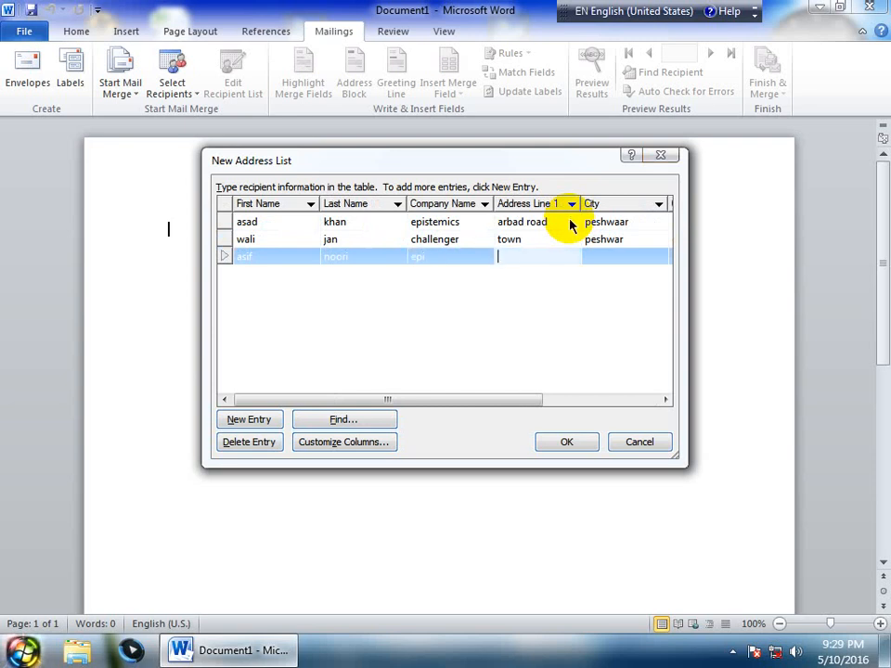
Add address 'pawaka', city peshwar, country india and the e-mail, then start a fourth row
text(pawaka)
key(Tab)
text(peshwar)
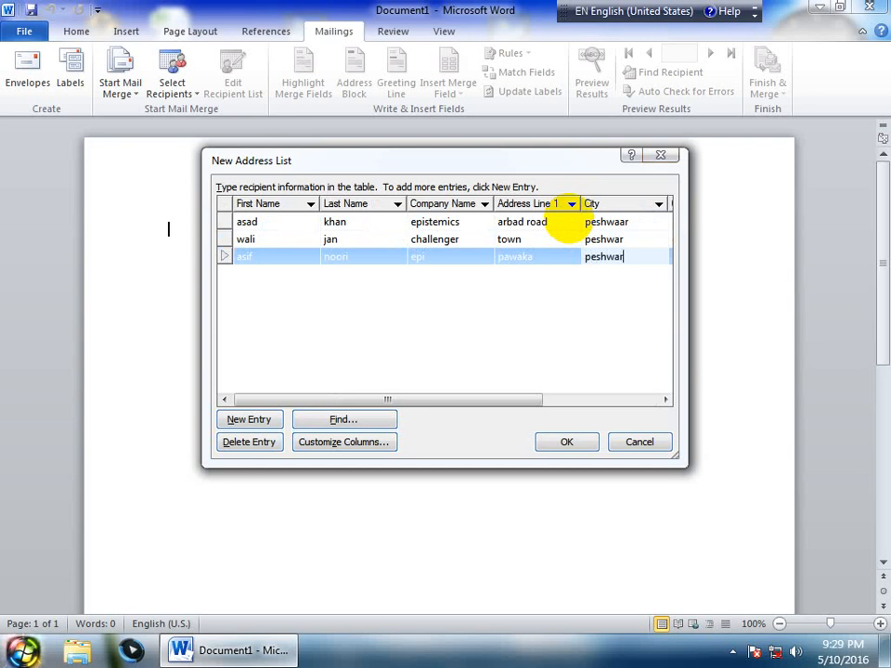
key(Tab)
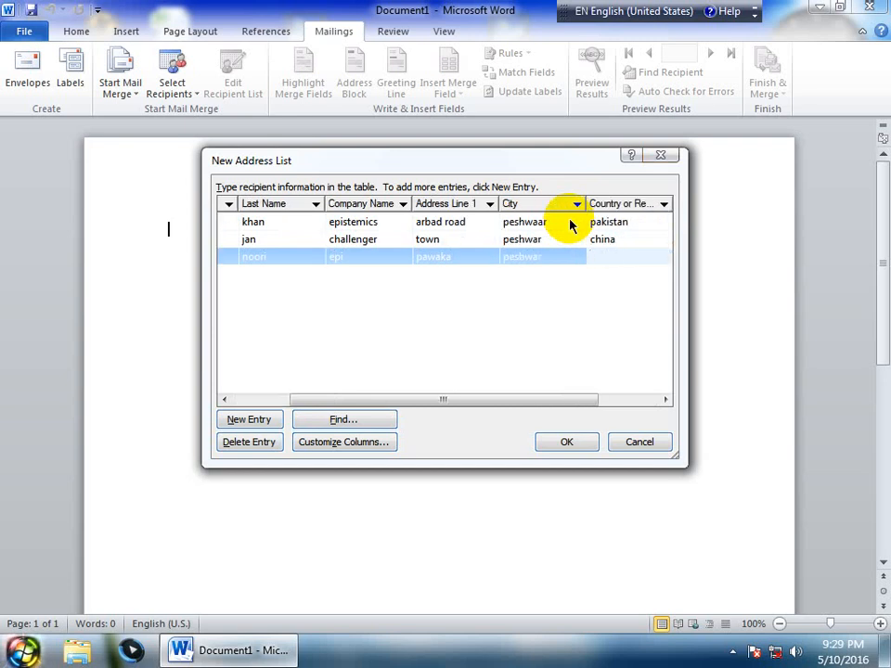
text(india)
key(Tab)
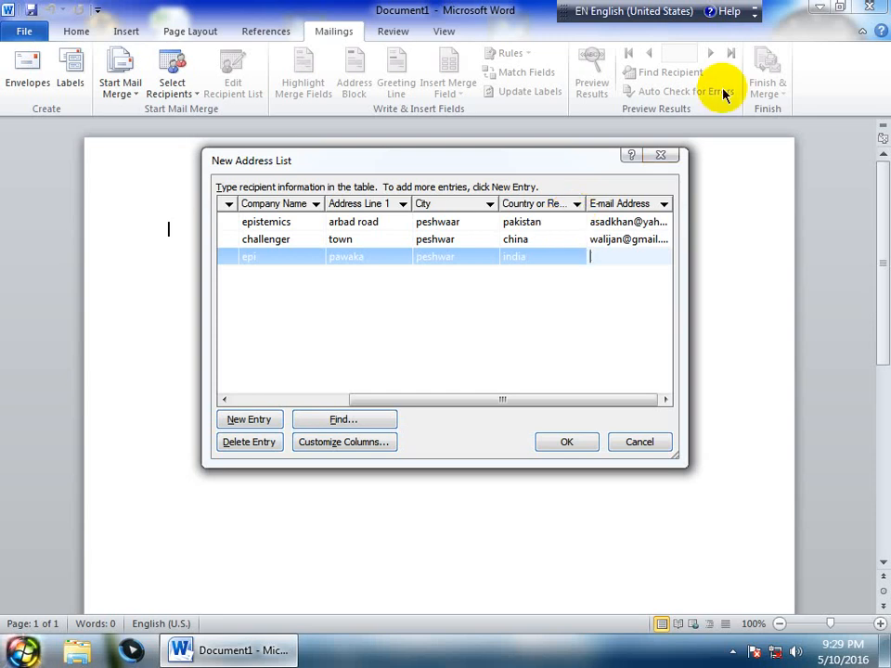
click(398, 408)
drag(399, 408, 372, 407)
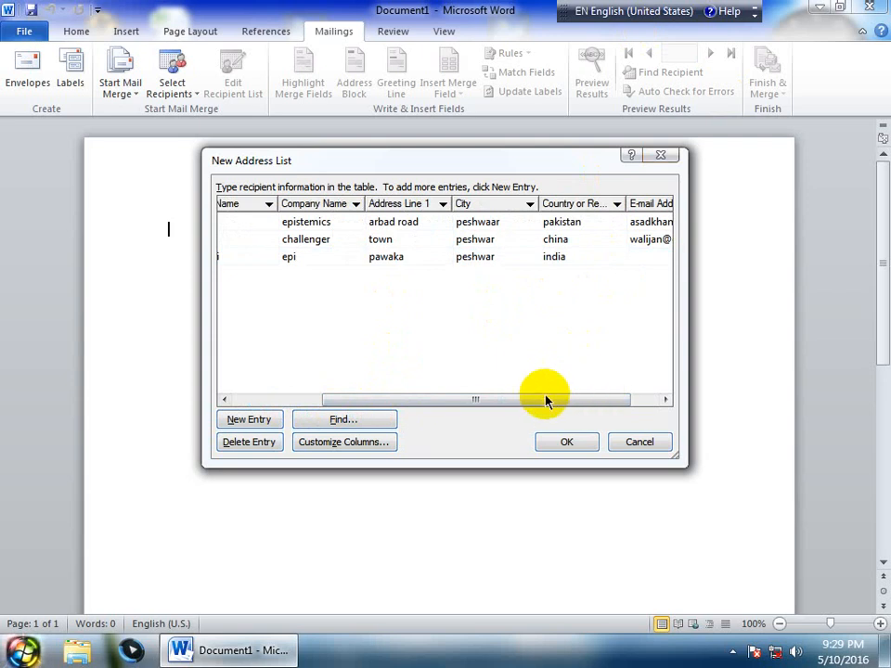
drag(544, 400, 604, 400)
click(607, 257)
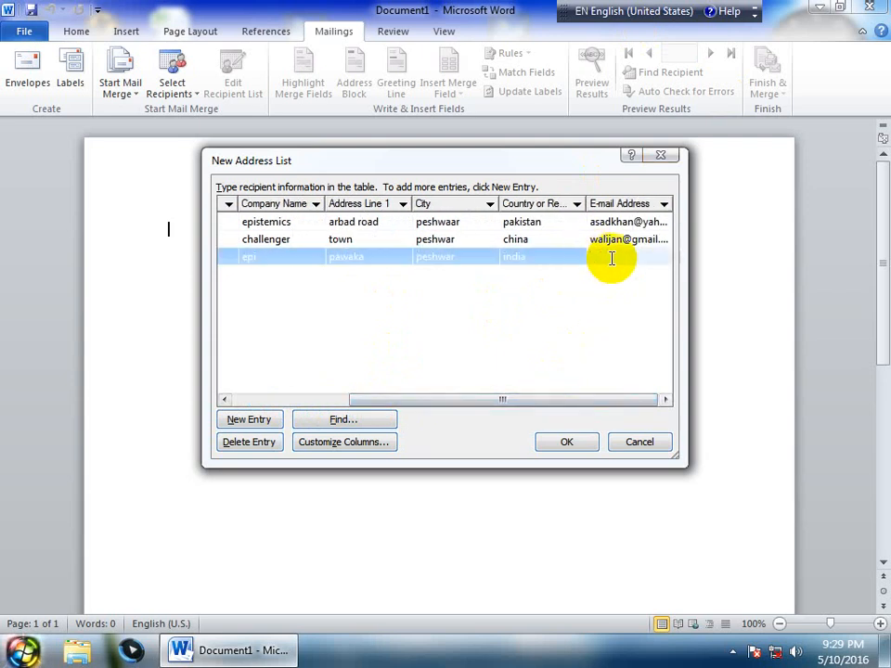
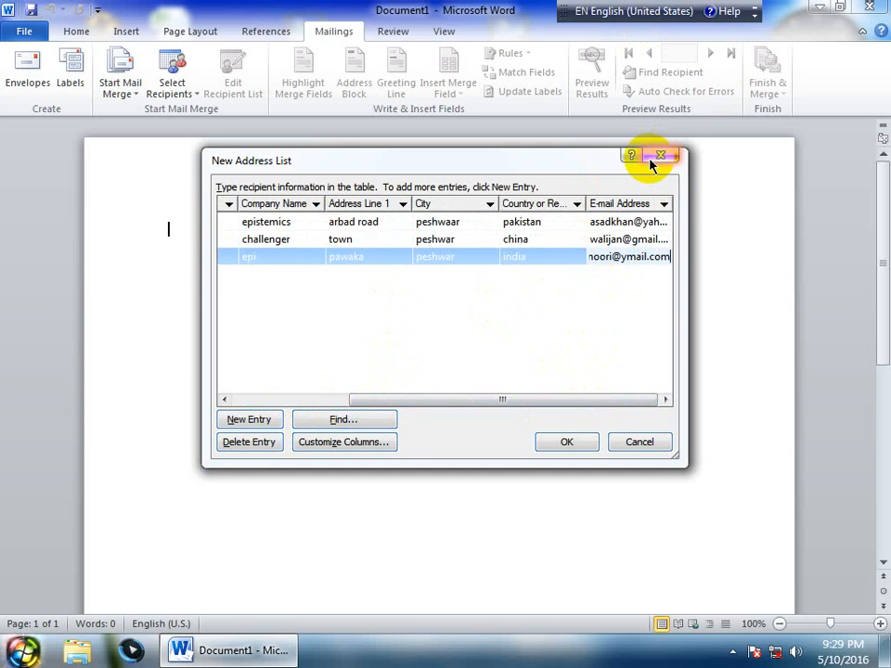
key(Tab)
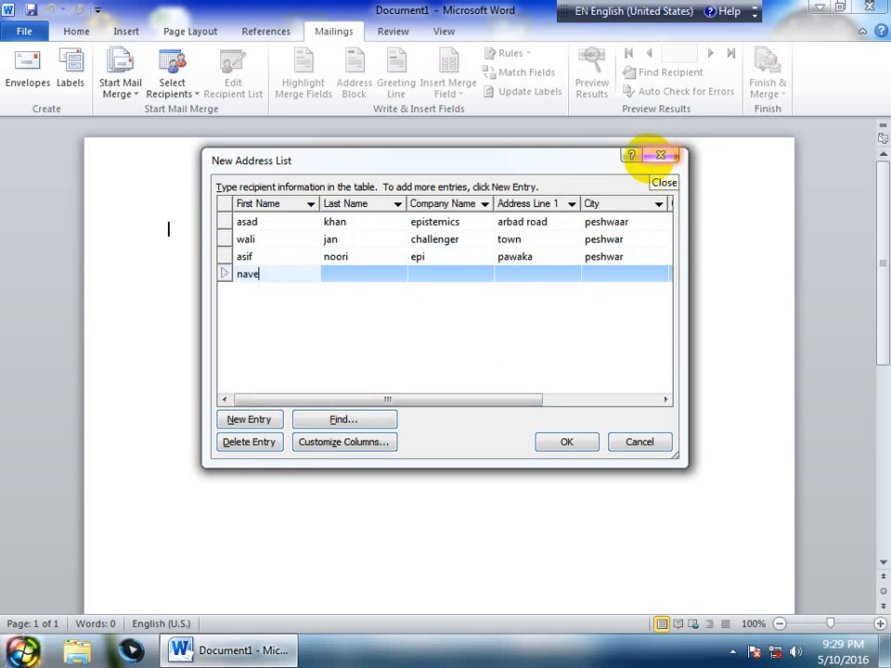
Enter the fourth recipient's first and last name and company 'epi'
key(Tab)
key(Tab)
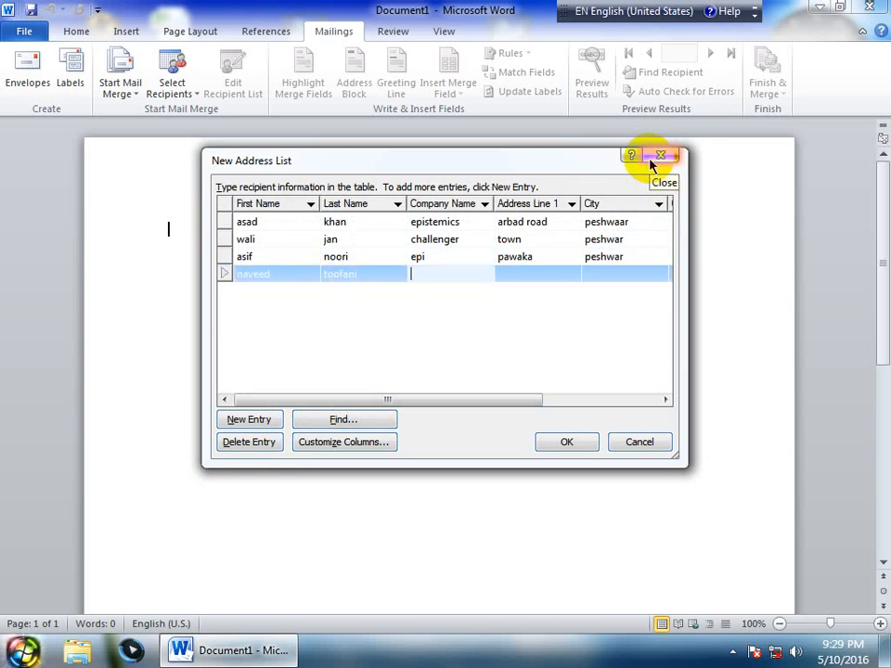
text(epi)
key(Tab)
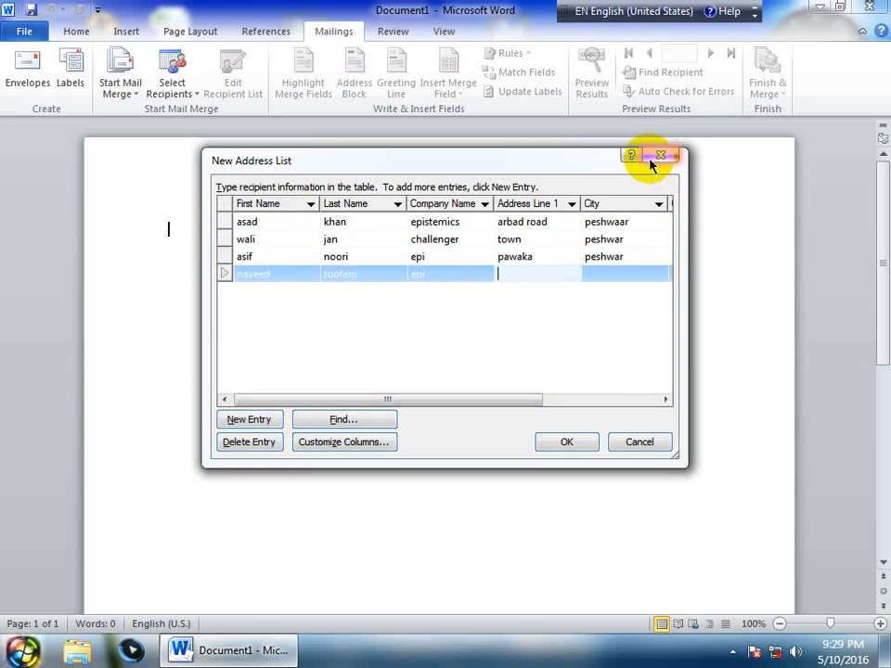
Set the first address line to 'jalabad', replacing the mistyped address
text(pawaka)
key(BackSpace)
text(ka)
key(Tab)
text(peshaw)
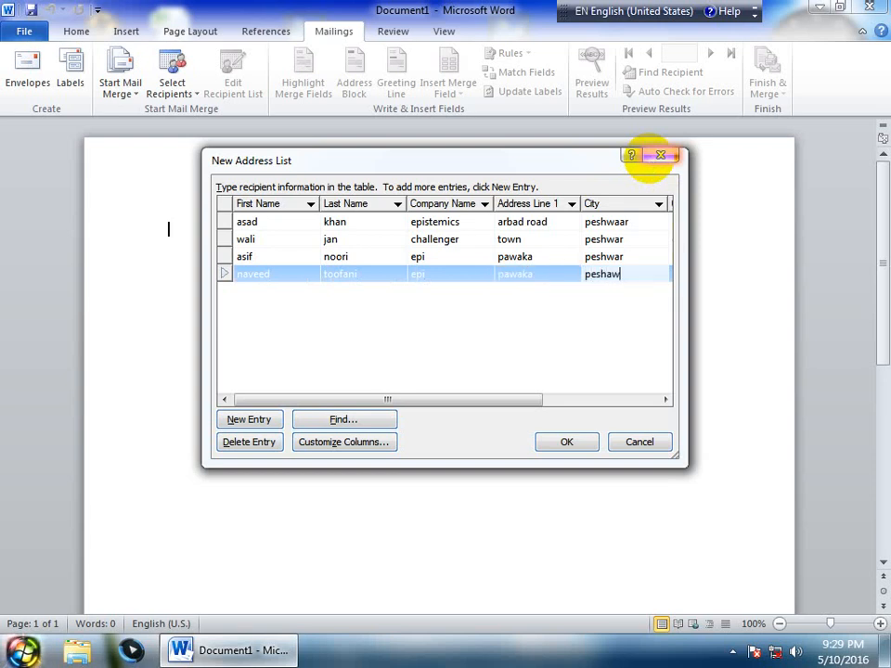
key(BackSpace)
key(BackSpace)
key(BackSpace)
key(BackSpace)
key(BackSpace)
click(537, 273)
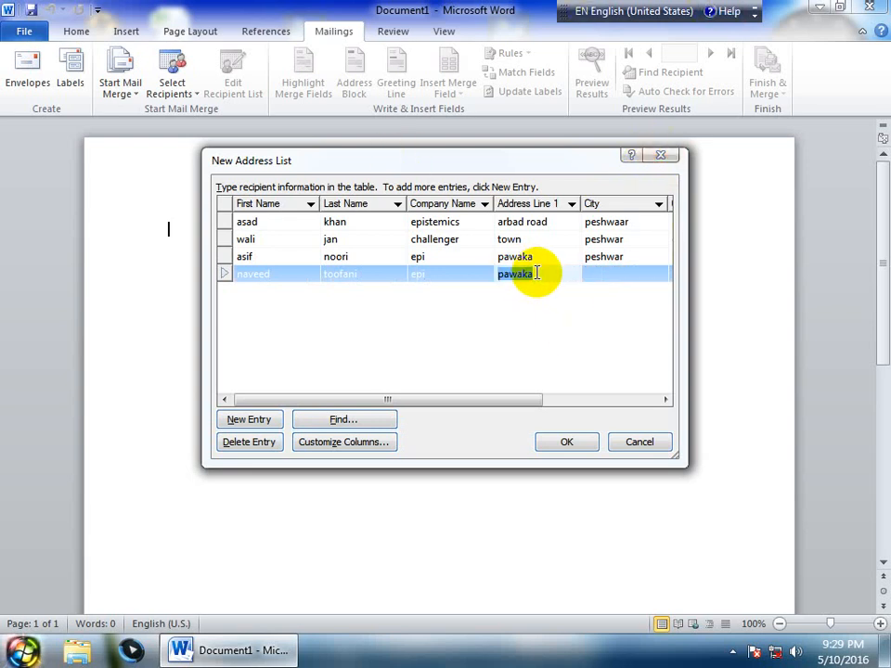
key(BackSpace)
text(jalabad)
key(Tab)
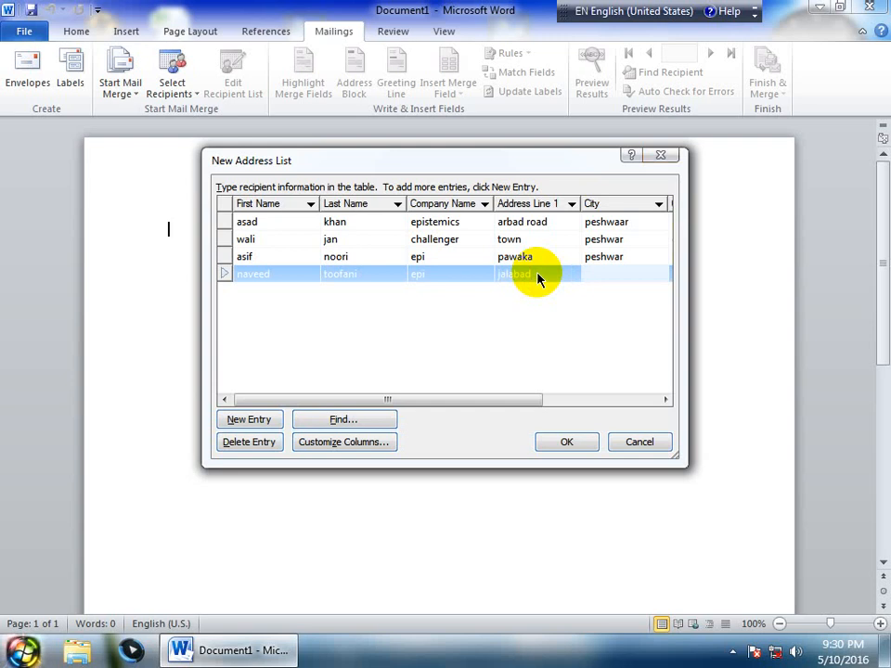
Set city kabul and country afghanistan, then add a new blank entry
text(afh)
key(BackSpace)
key(BackSpace)
text(a)
key(BackSpace)
key(BackSpace)
text(kabul)
key(Tab)
text(af)
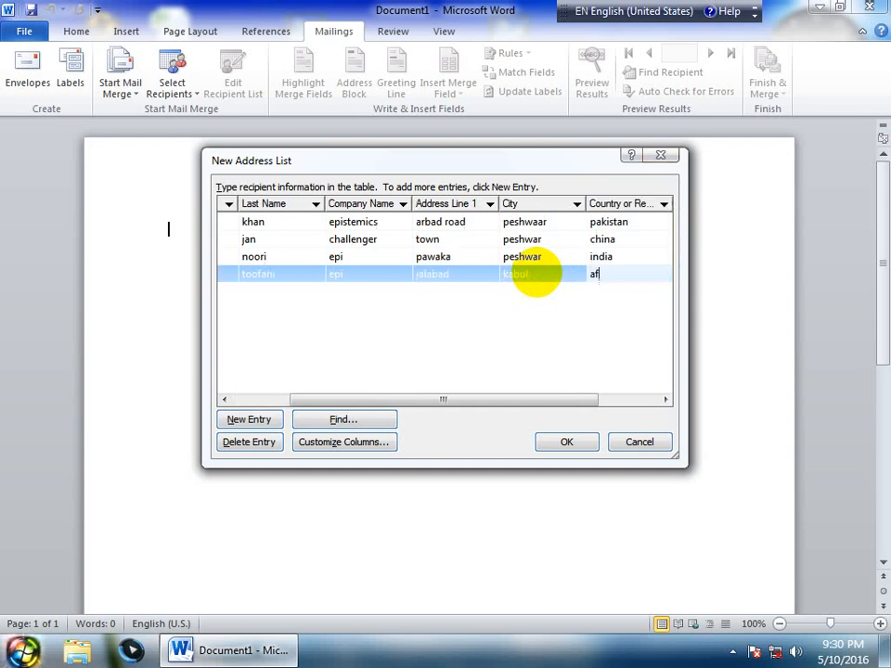
text(ghanistan)
click(253, 286)
click(263, 419)
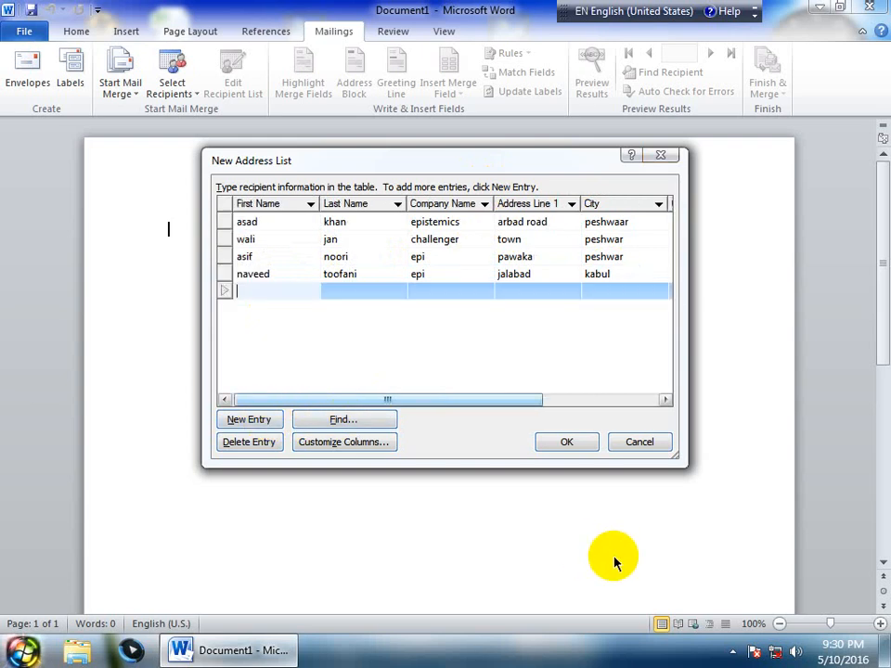
Confirm the four-recipient list and save it as 'database' under Downloads
click(559, 436)
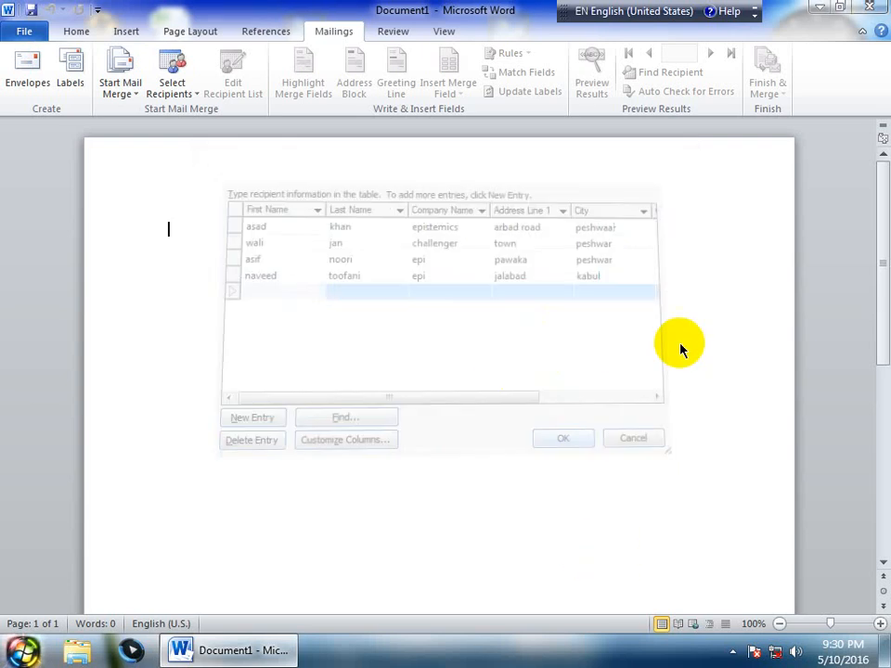
click(64, 129)
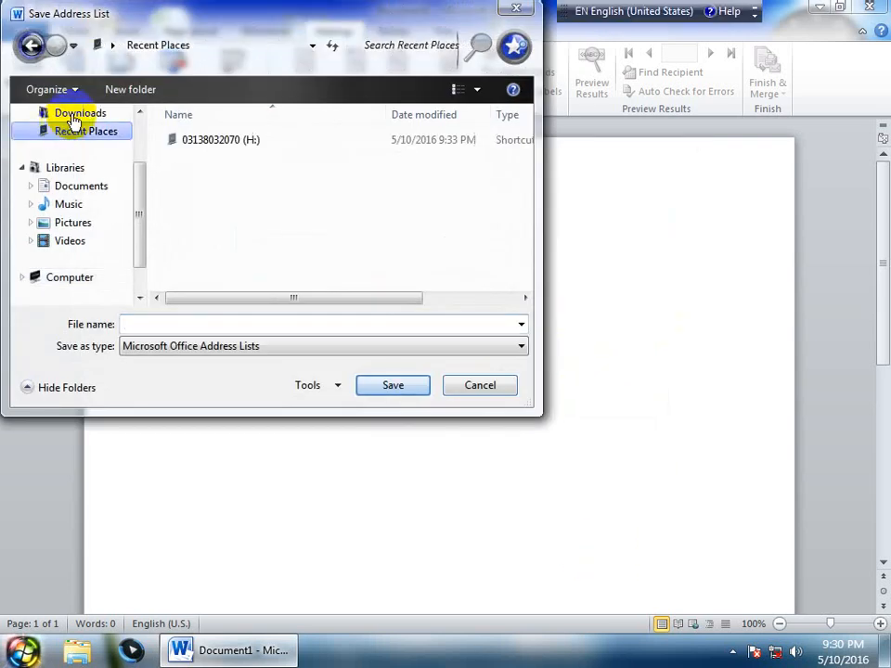
click(59, 113)
click(148, 321)
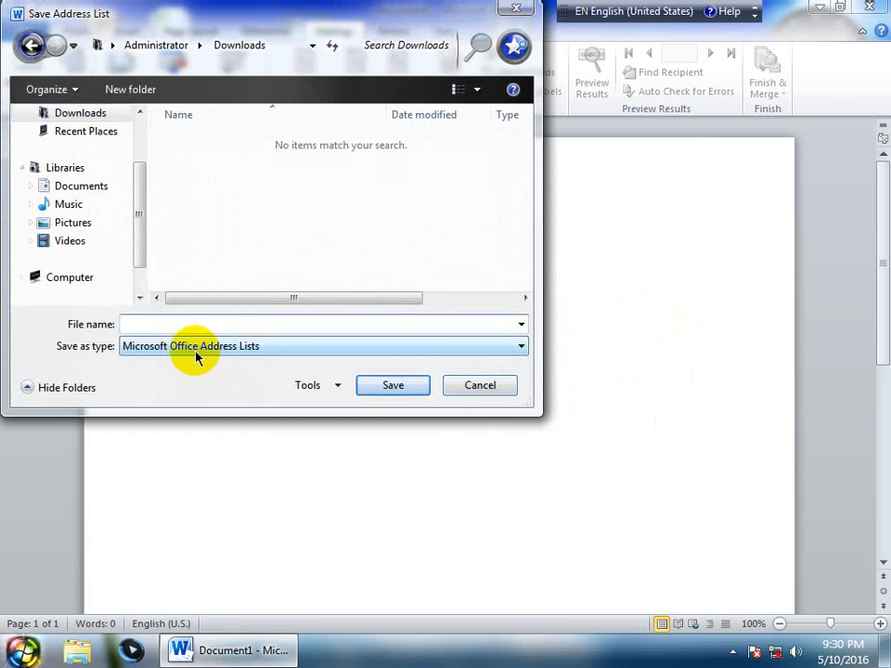
text(database)
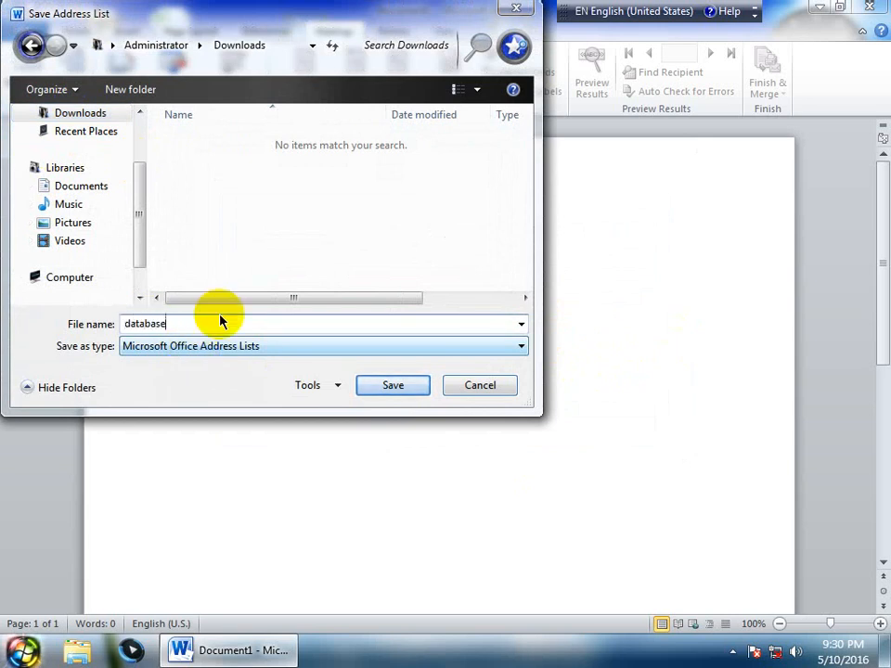
click(379, 386)
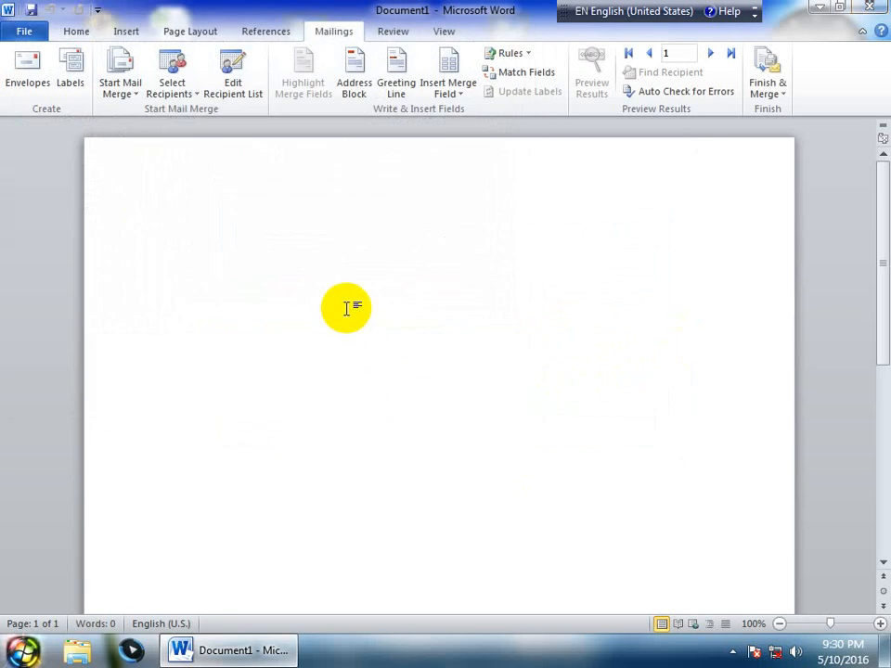
click(237, 93)
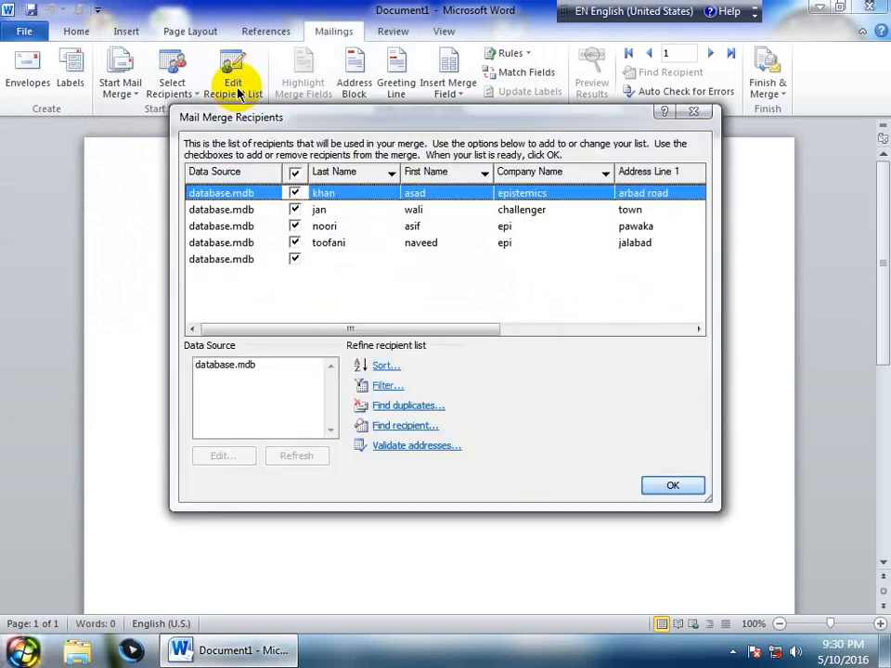
click(692, 112)
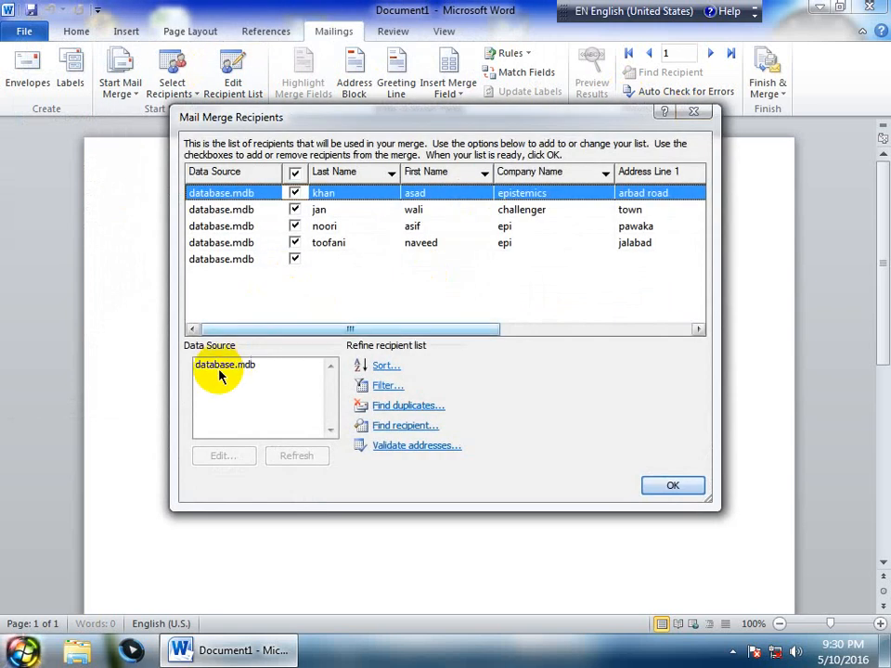
click(239, 365)
click(222, 455)
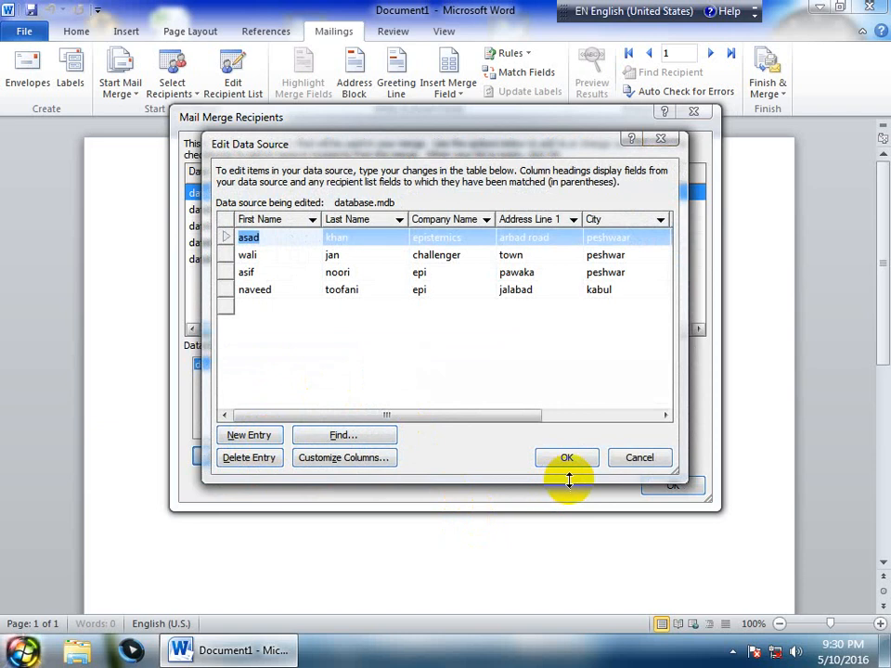
click(634, 464)
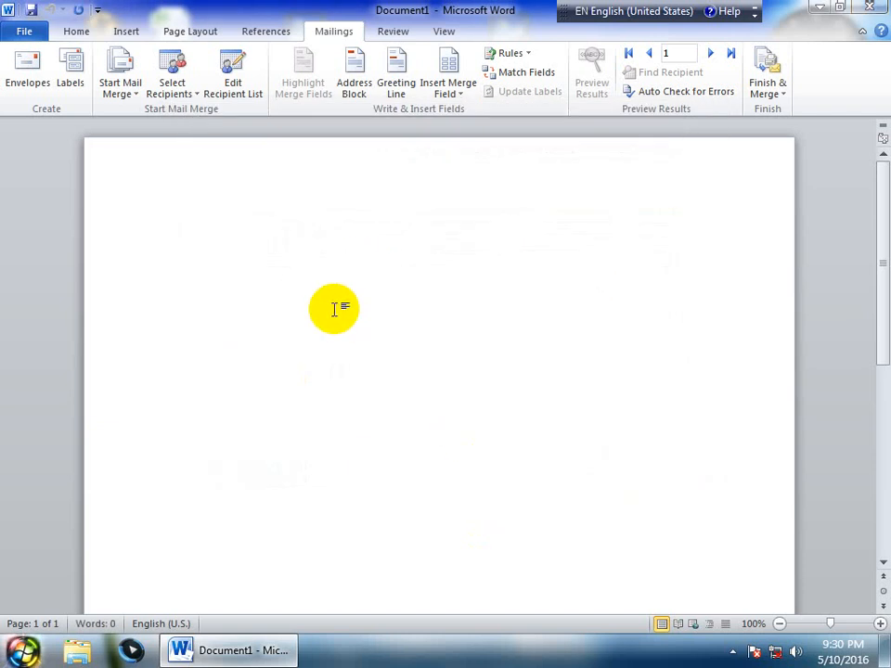
Insert the First_Name, Last_Name and Company_Name merge fields on separate lines
click(451, 92)
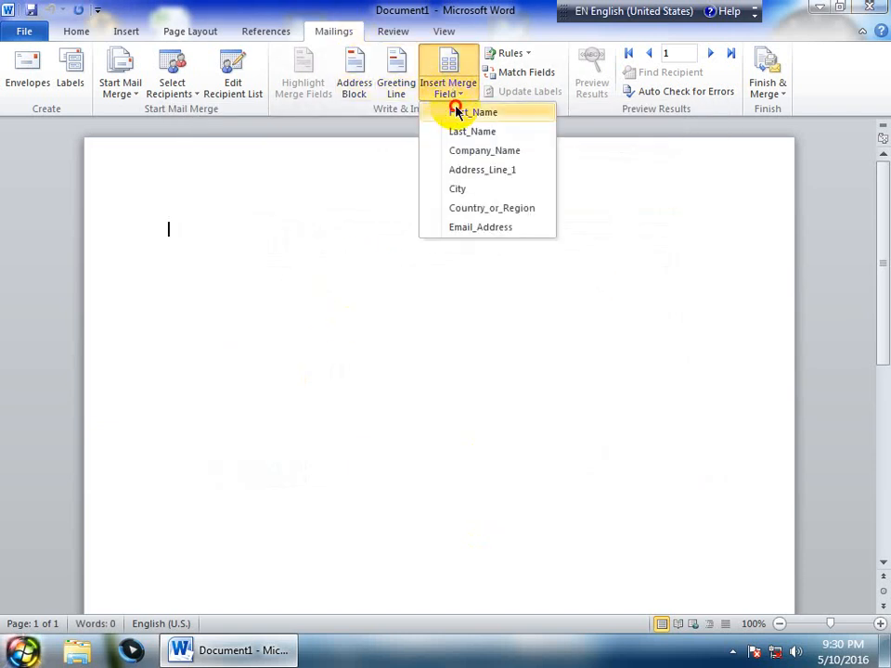
click(455, 111)
key(Return)
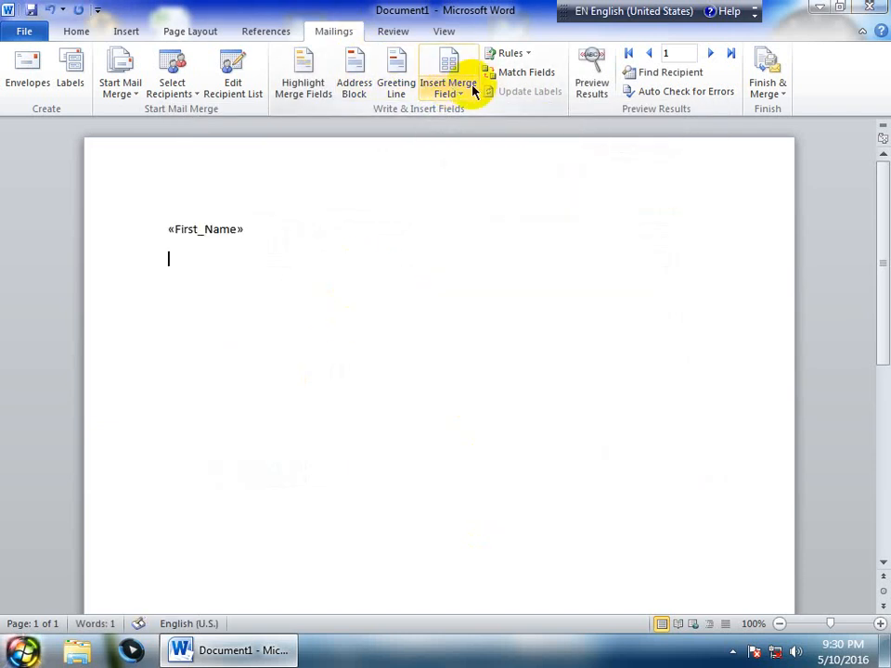
click(451, 93)
click(463, 130)
key(Return)
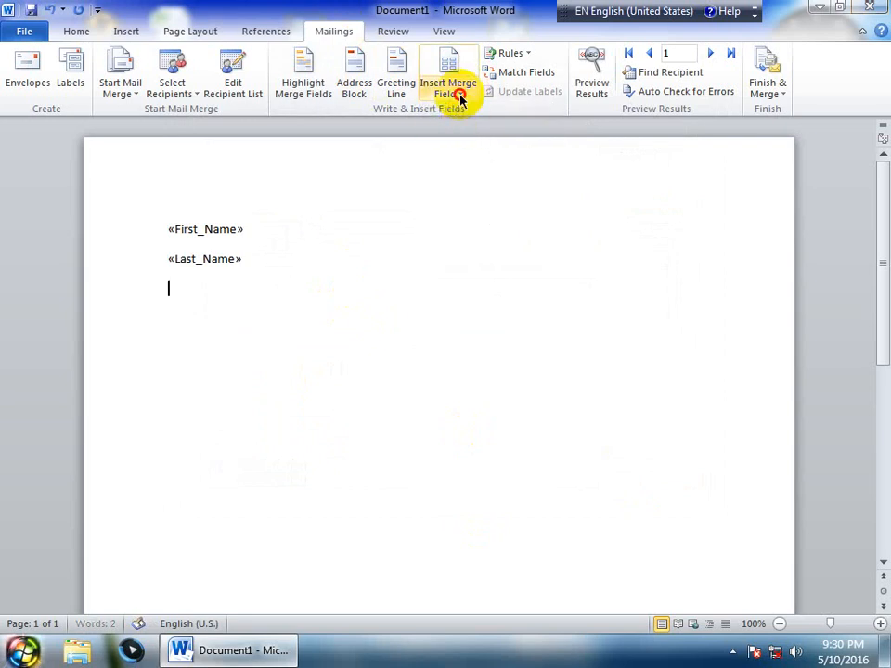
click(454, 91)
click(463, 149)
key(Return)
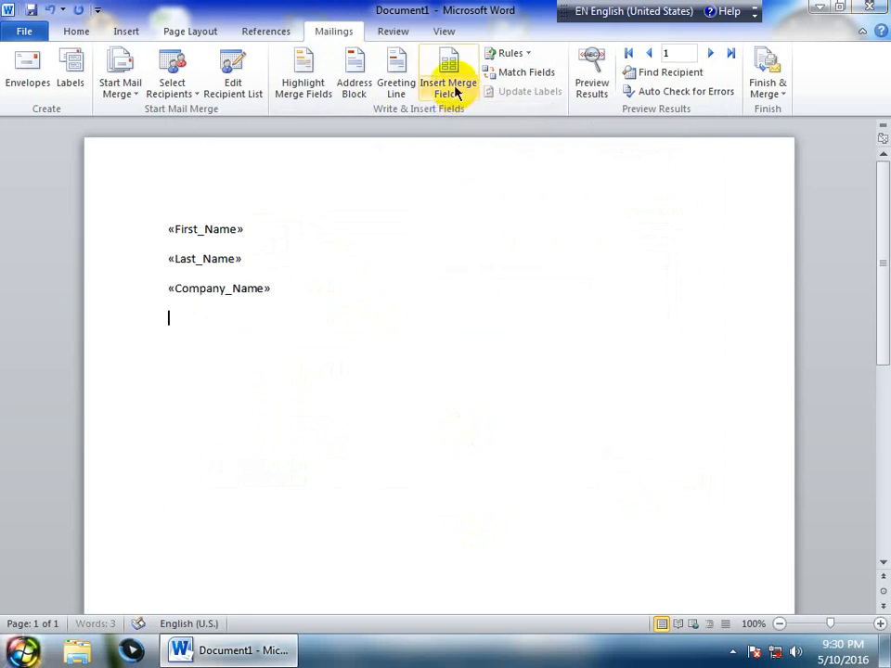
Insert the Address_Line_1, City, Country_or_Region and Email_Address merge fields on separate lines
click(449, 83)
click(462, 172)
key(Return)
click(448, 88)
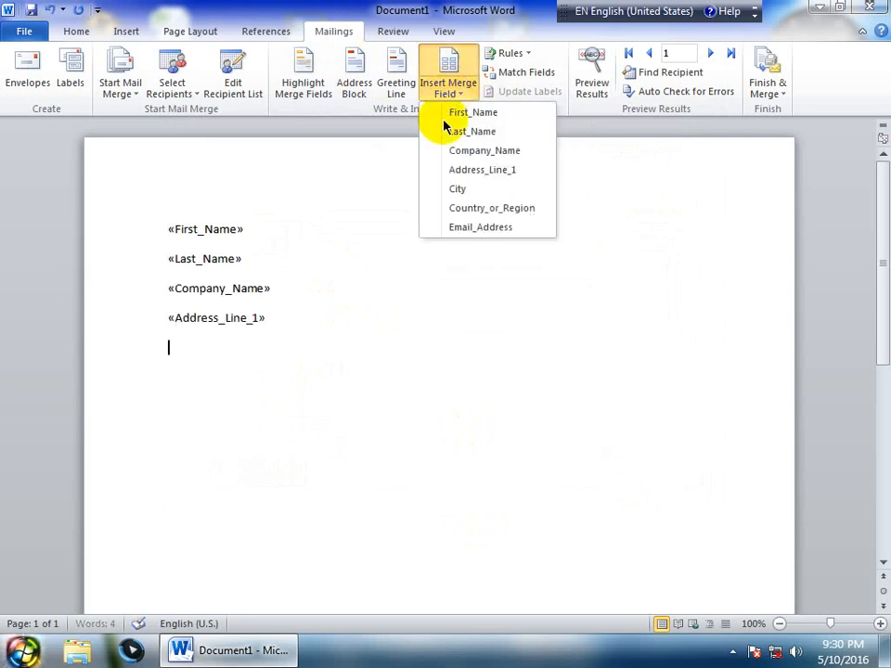
click(456, 188)
key(Return)
click(454, 89)
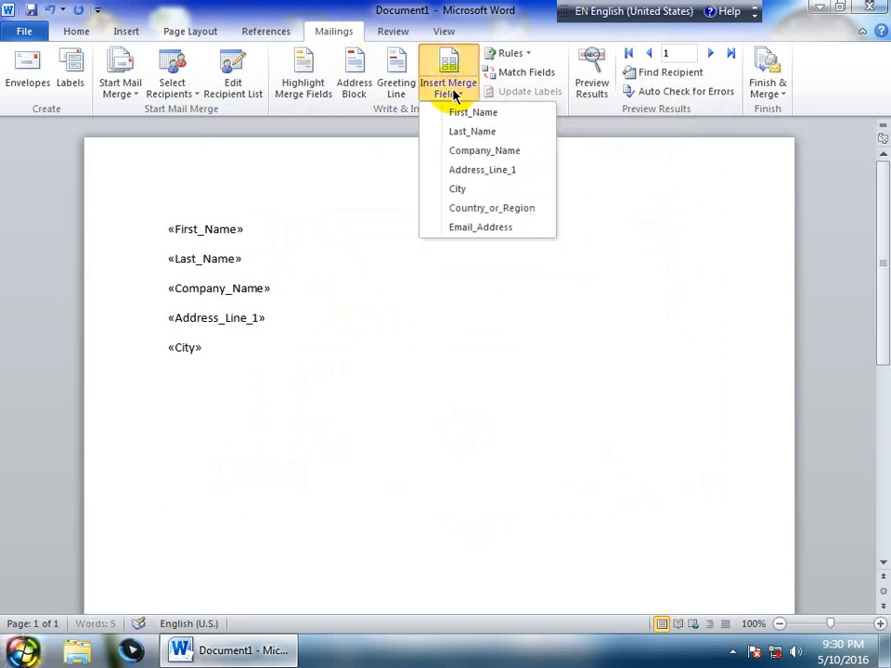
click(467, 208)
key(Return)
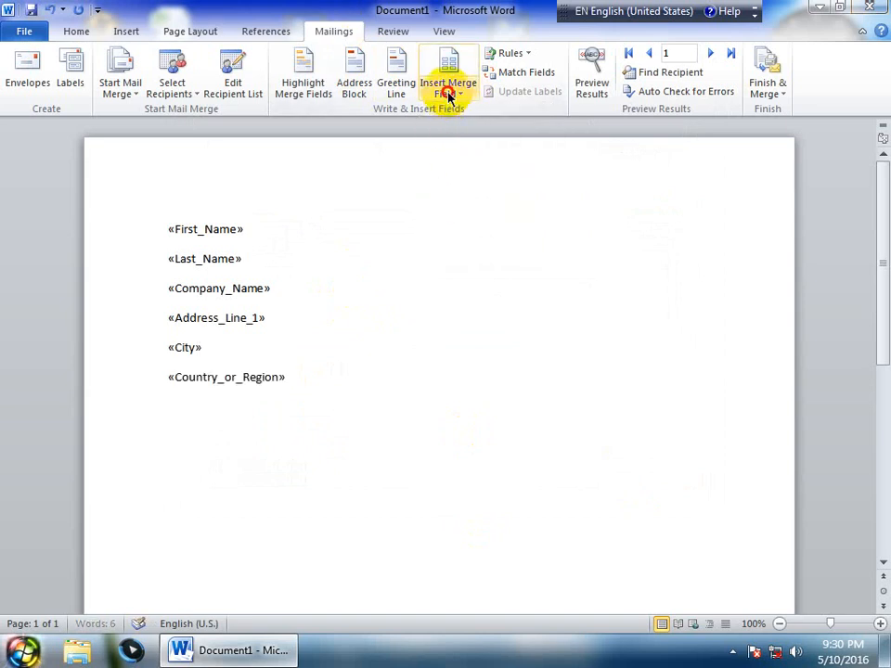
click(447, 88)
click(458, 230)
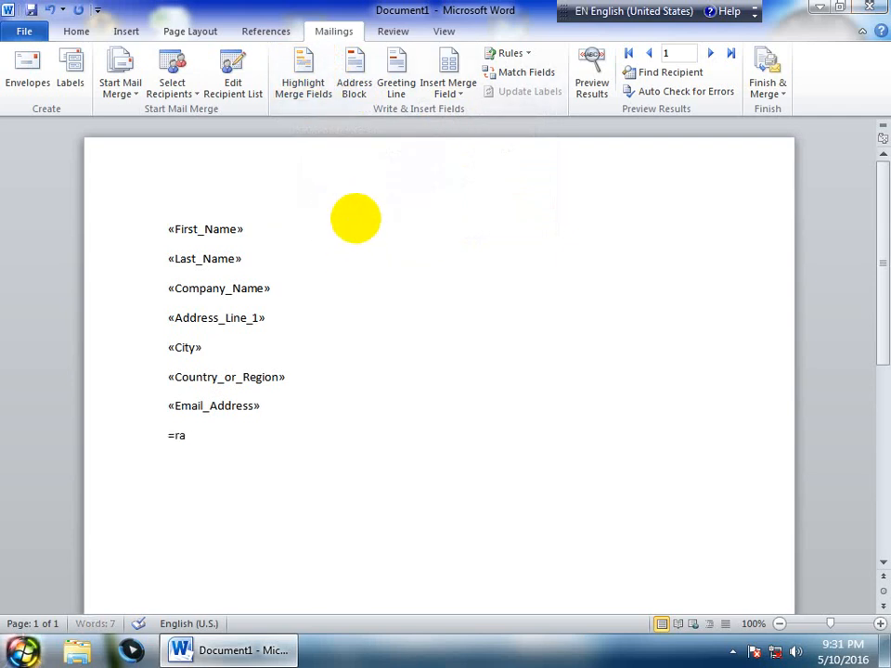
Generate filler paragraphs with =rand() and toggle merge-field highlighting on, then off
text(())
key(Return)
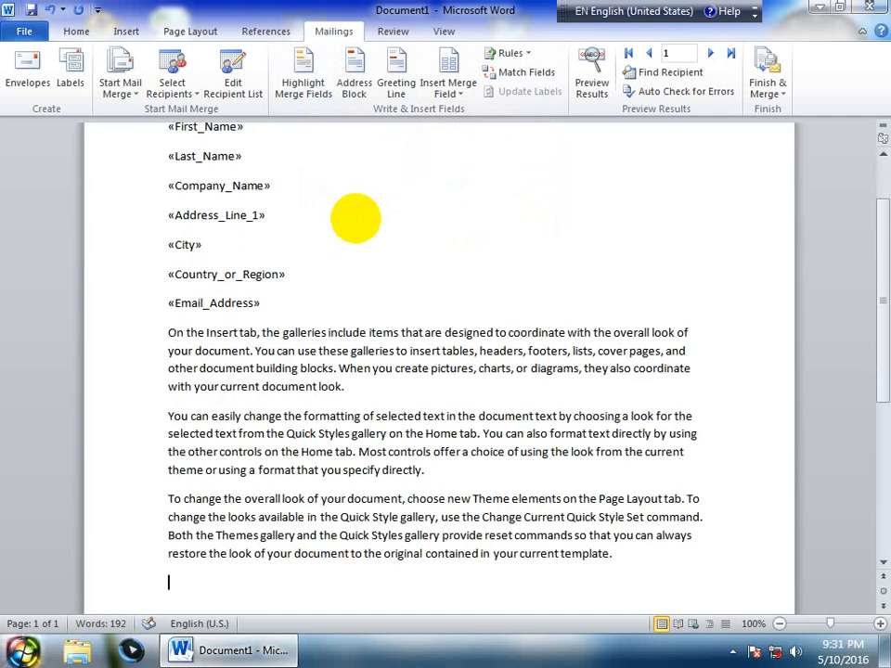
scroll(357, 213, up, 1)
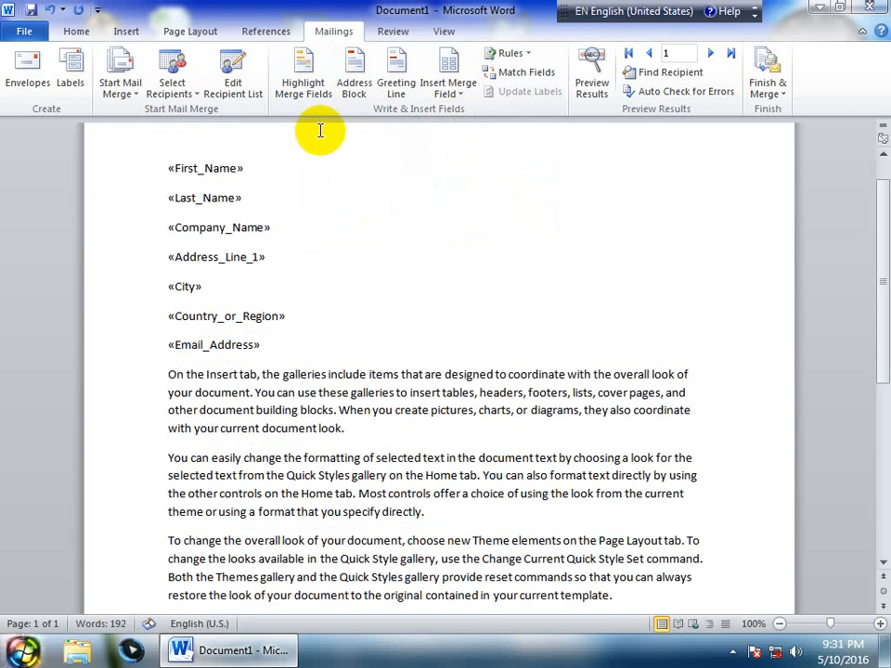
click(304, 79)
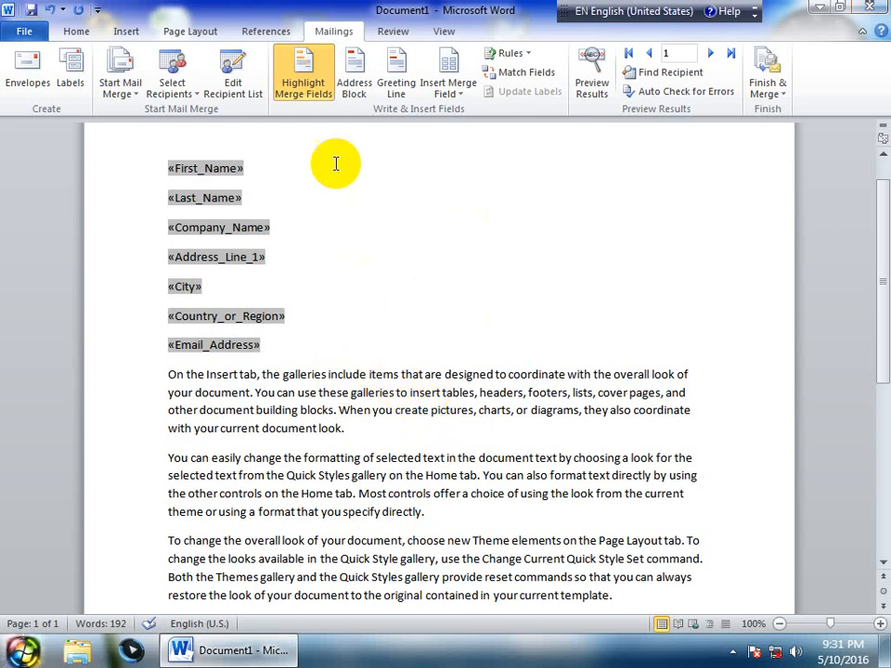
click(306, 89)
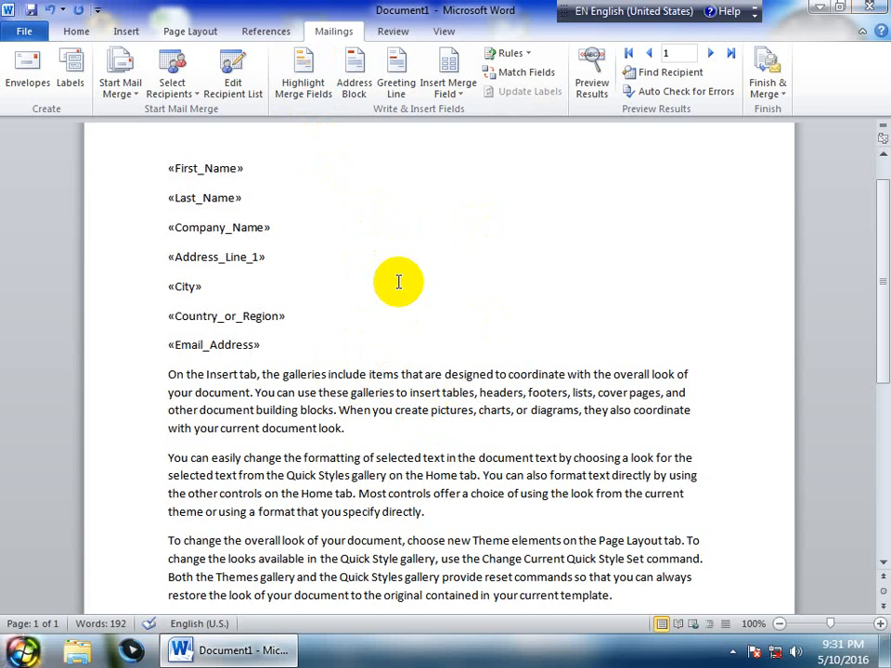
Replace the seven merge-field lines with a 'to' line and bring up Insert Address Block
drag(323, 343, 173, 172)
key(Delete)
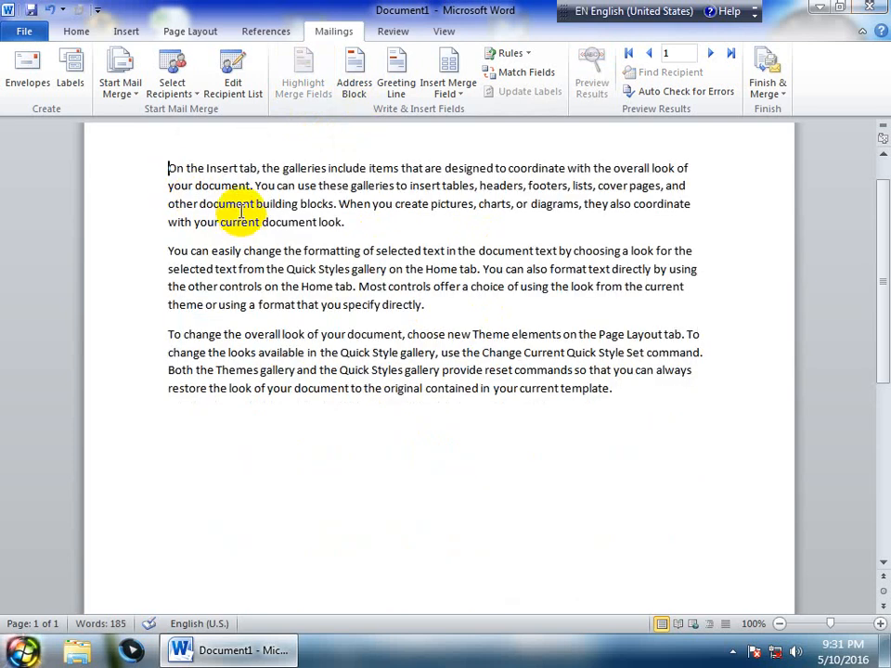
key(Return)
key(Up)
text(t)
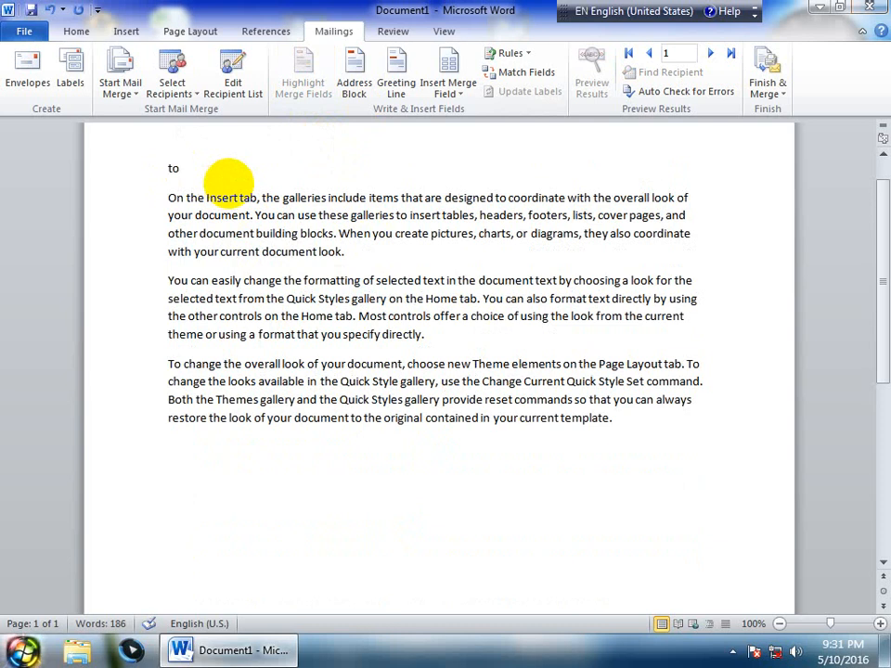
text(o)
key(Return)
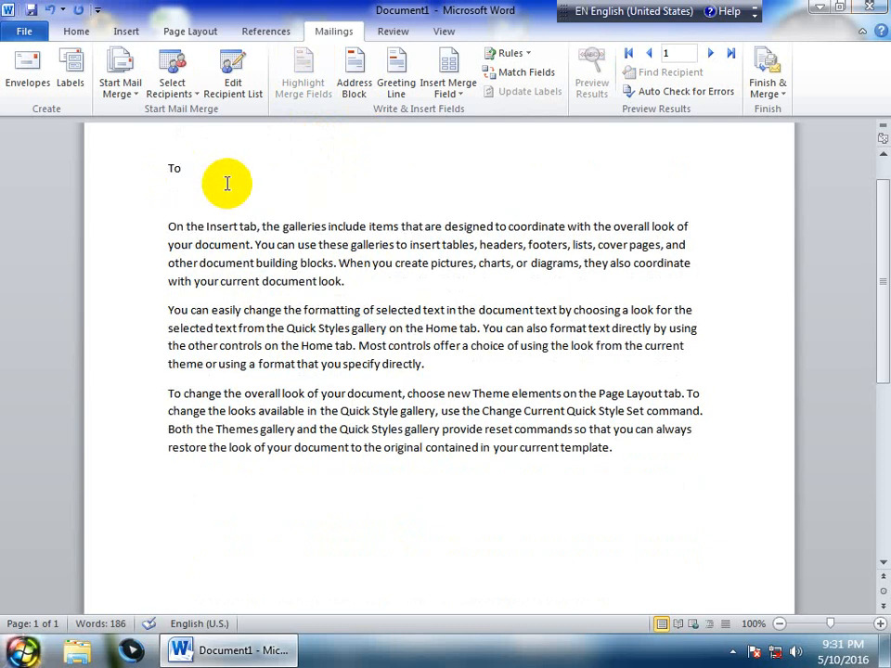
click(354, 88)
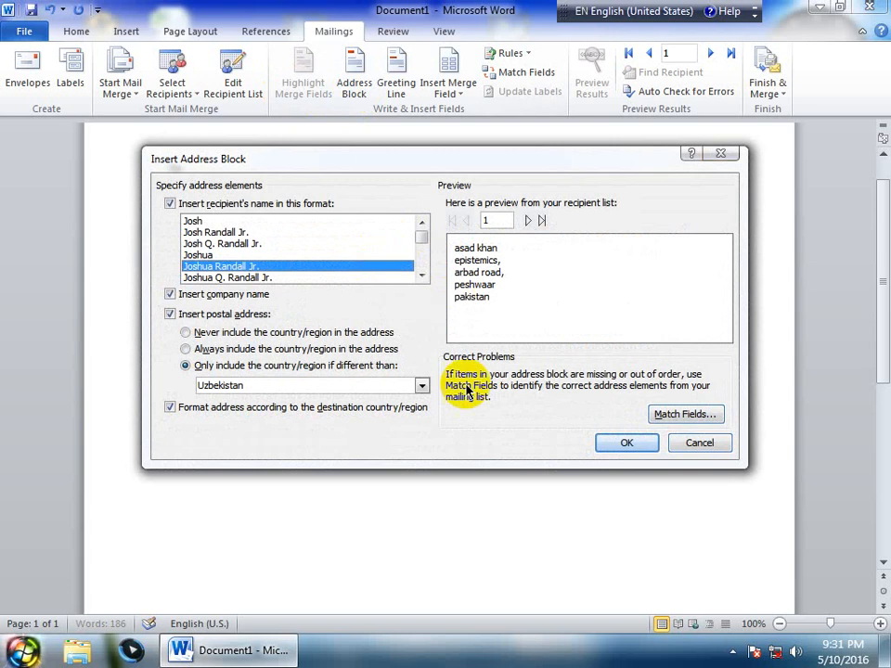
Insert the «AddressBlock» field under To and preview it for the first three recipients
click(603, 442)
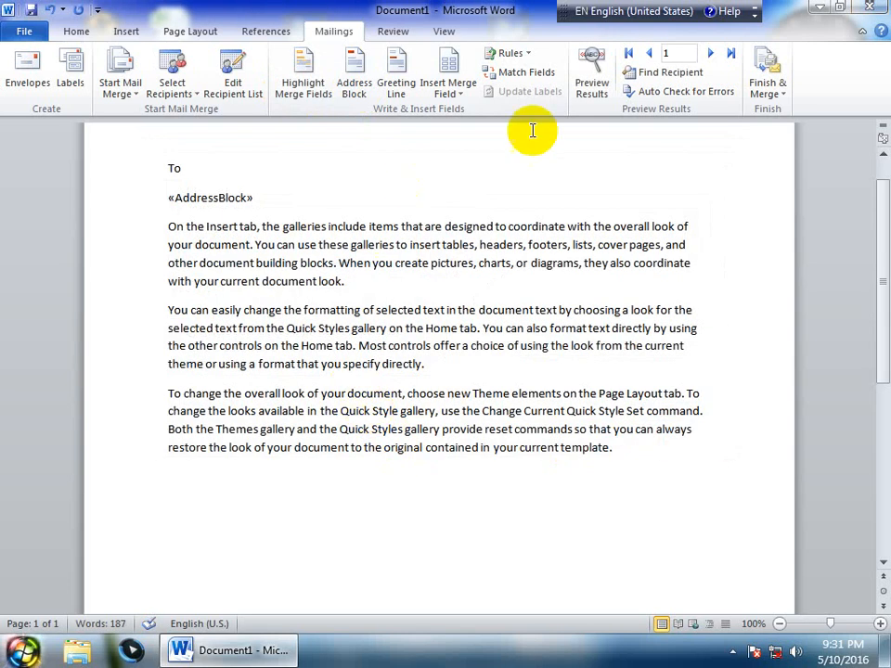
click(590, 85)
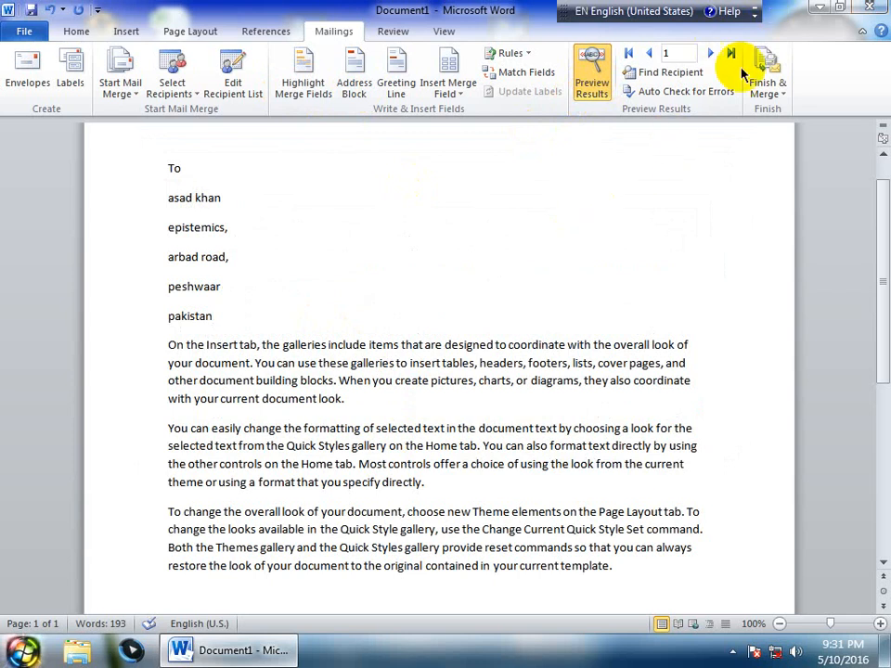
click(710, 54)
click(711, 53)
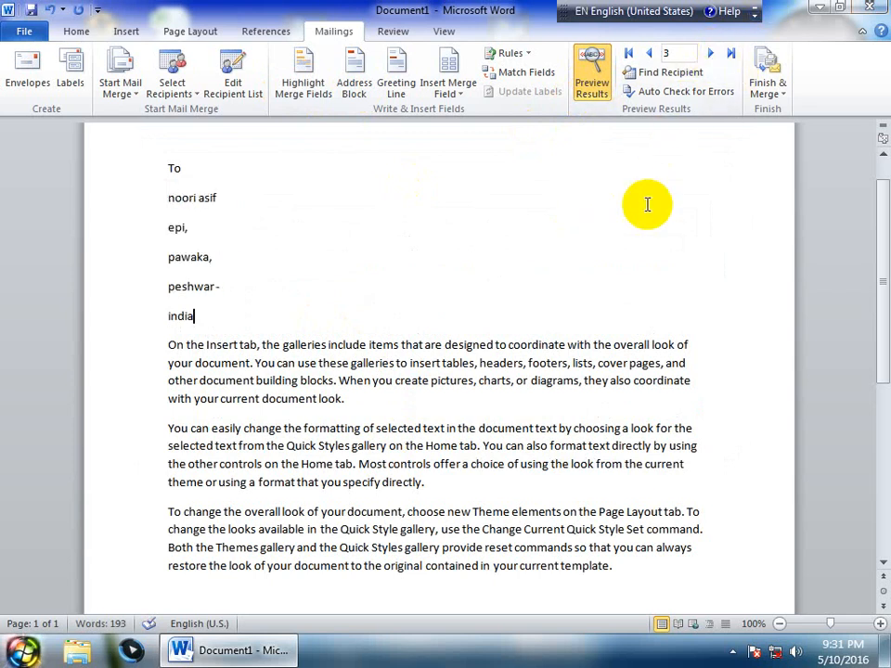
click(574, 96)
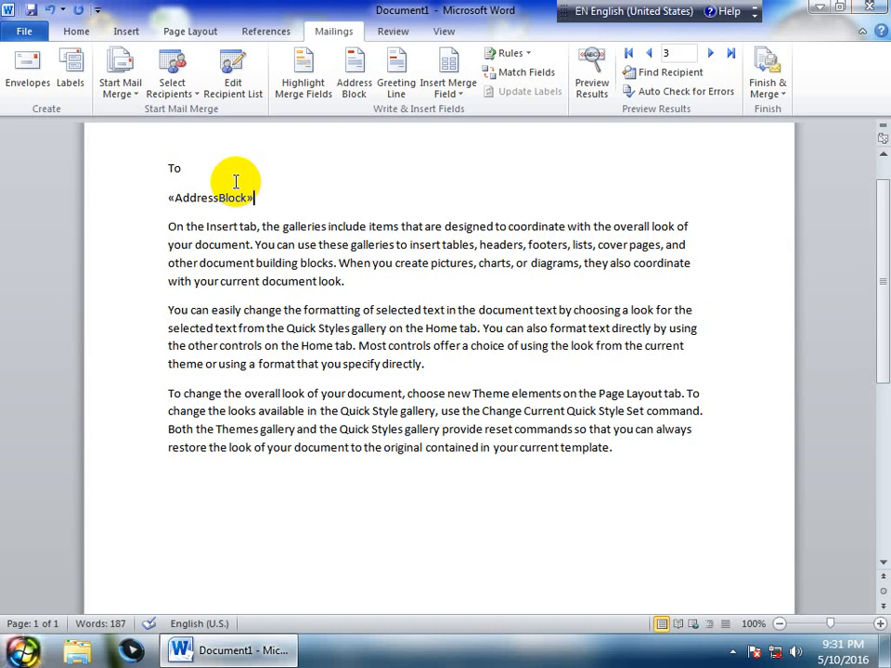
drag(263, 198, 73, 140)
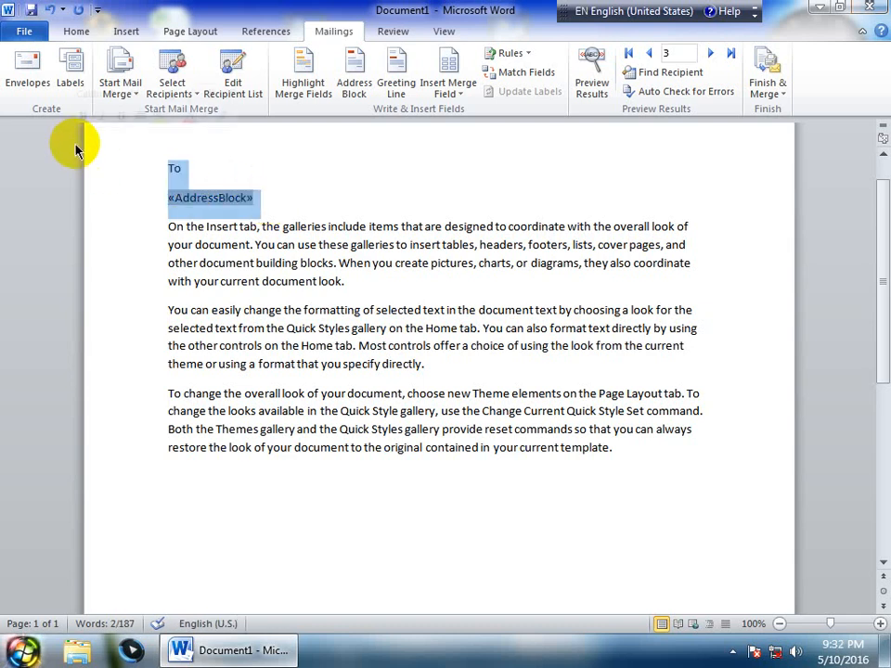
Swap the To and address block lines for a «GreetingLine» field using the Dear format
key(Delete)
key(Return)
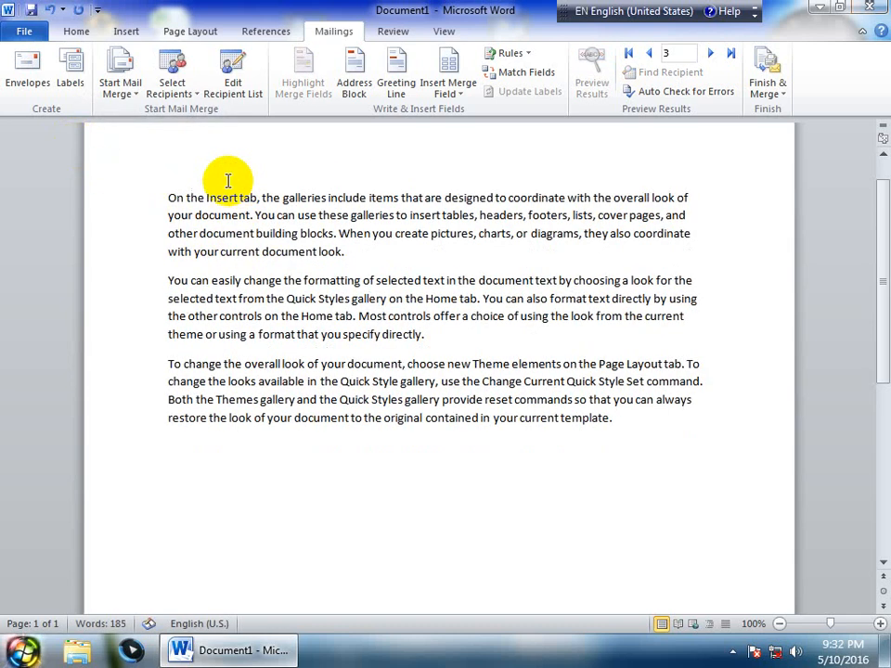
click(190, 158)
click(396, 79)
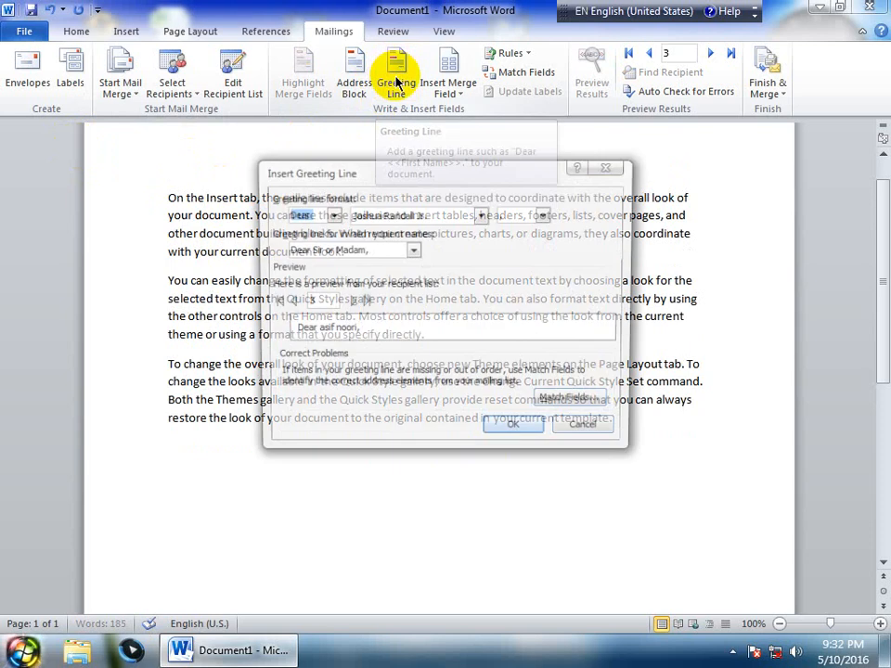
click(330, 214)
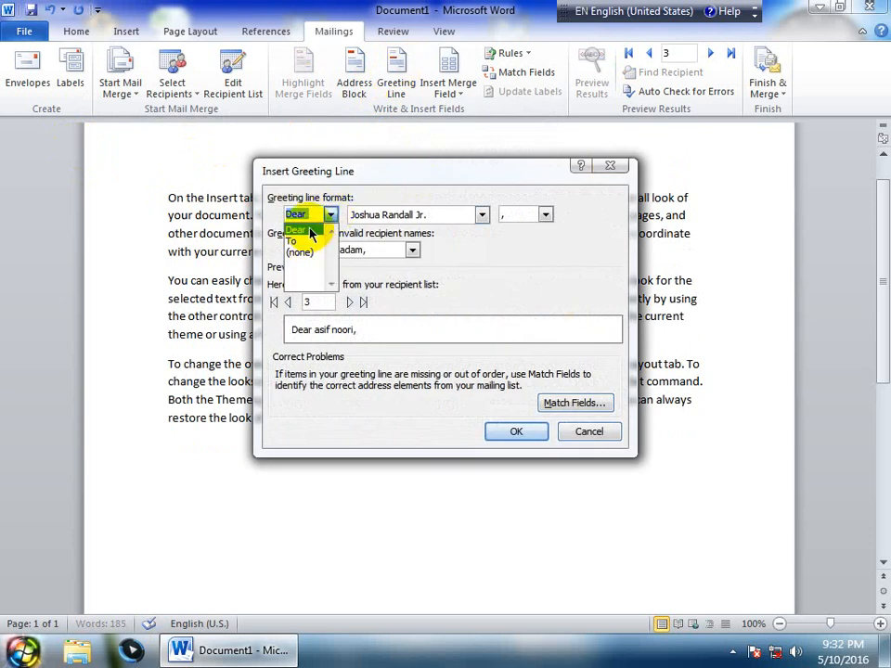
click(320, 229)
click(513, 431)
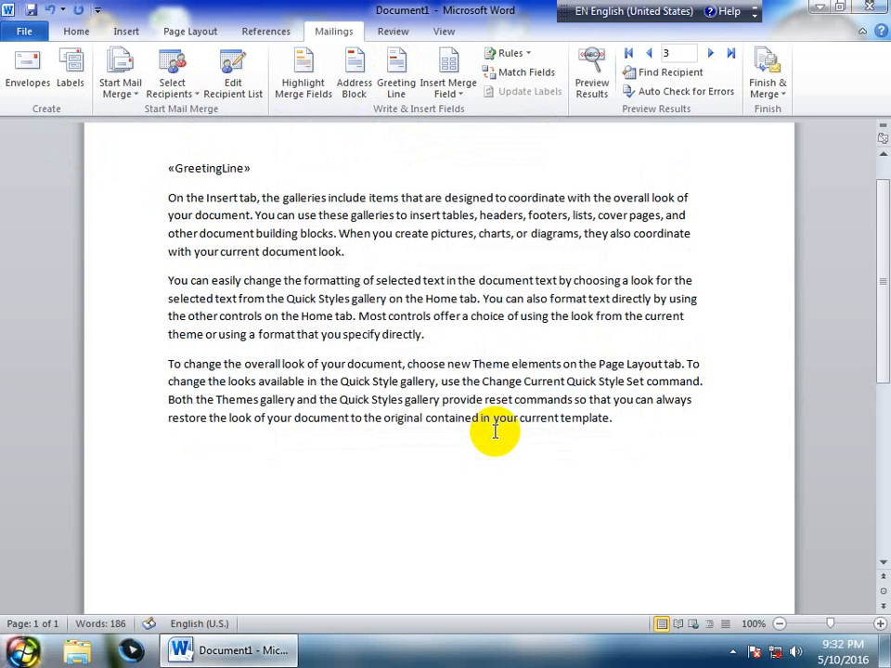
Preview the merged greeting, stepping forward through the recipients and back again
click(591, 76)
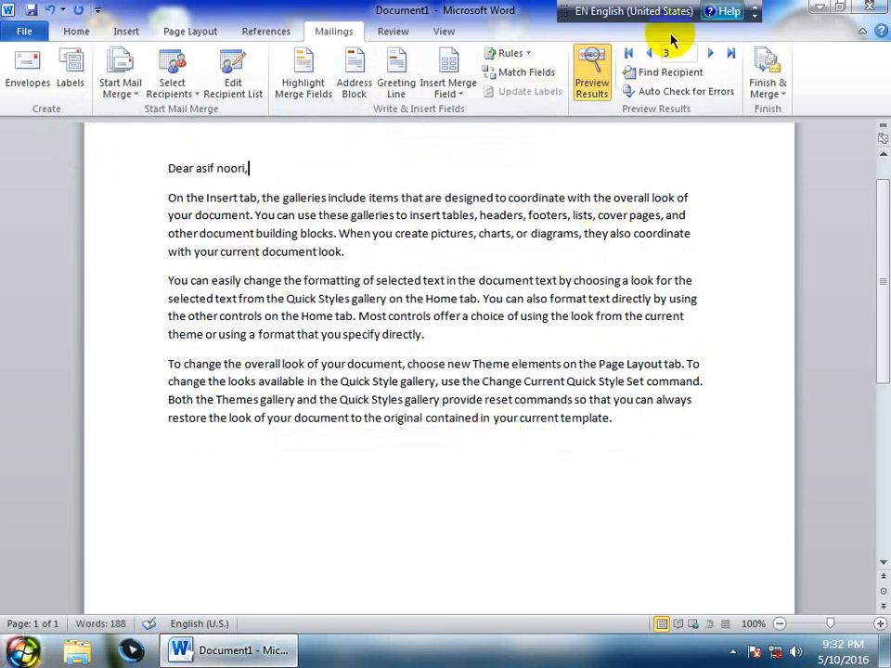
click(650, 54)
click(651, 54)
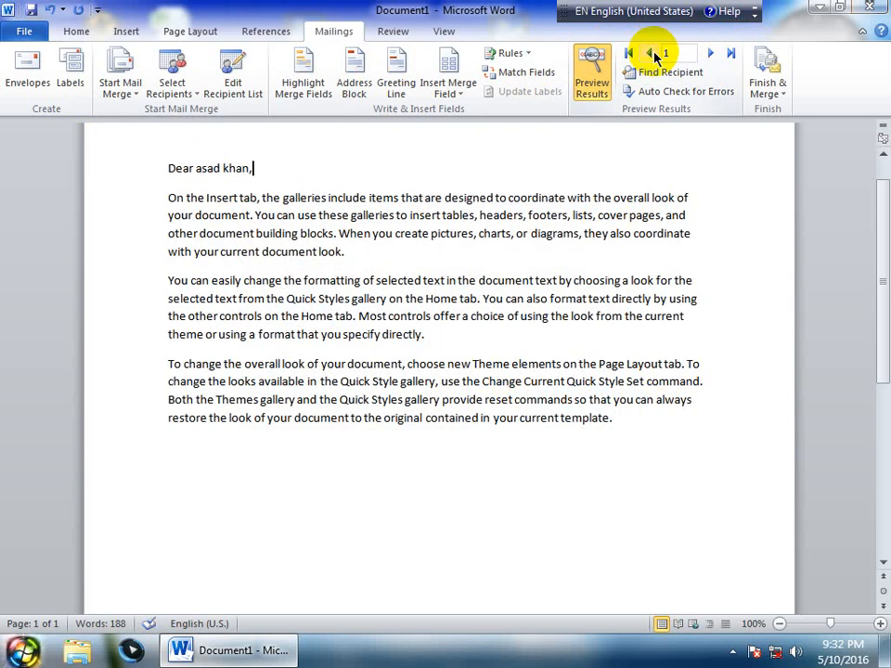
click(711, 53)
click(711, 54)
click(710, 54)
click(711, 54)
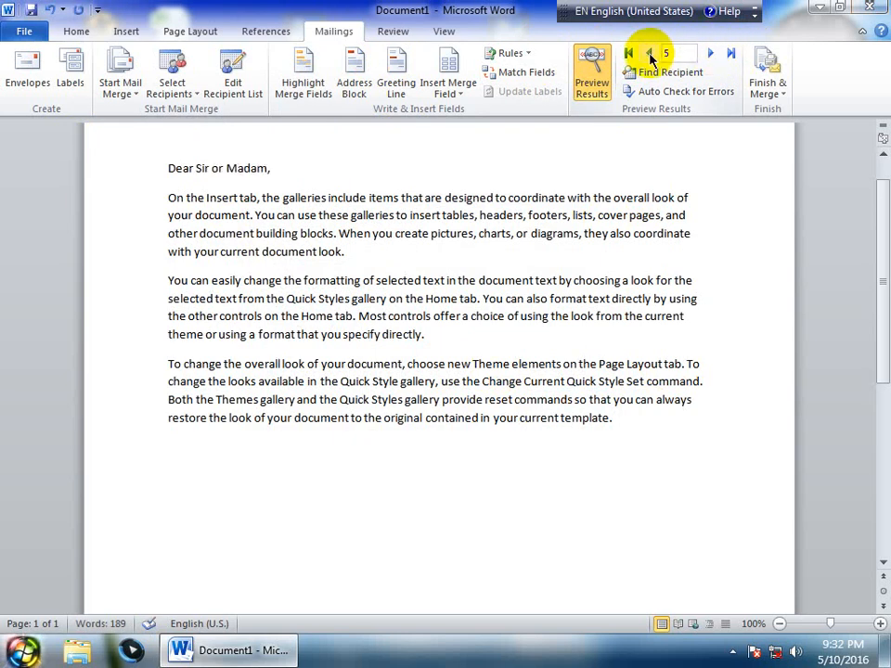
click(650, 54)
click(650, 54)
click(650, 54)
click(650, 54)
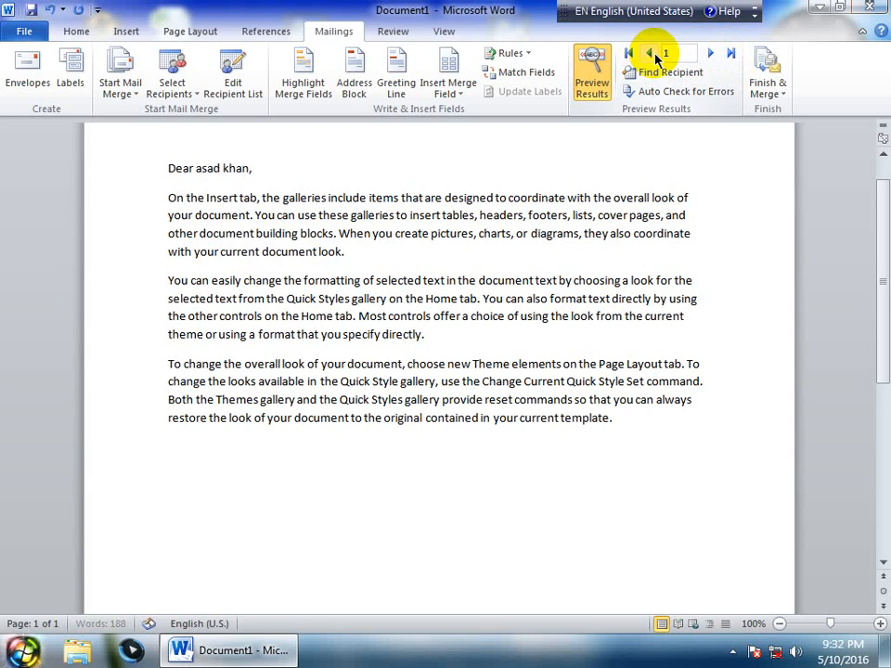
Check the greeting on the last record, return to the first, and select the greeting line
click(709, 54)
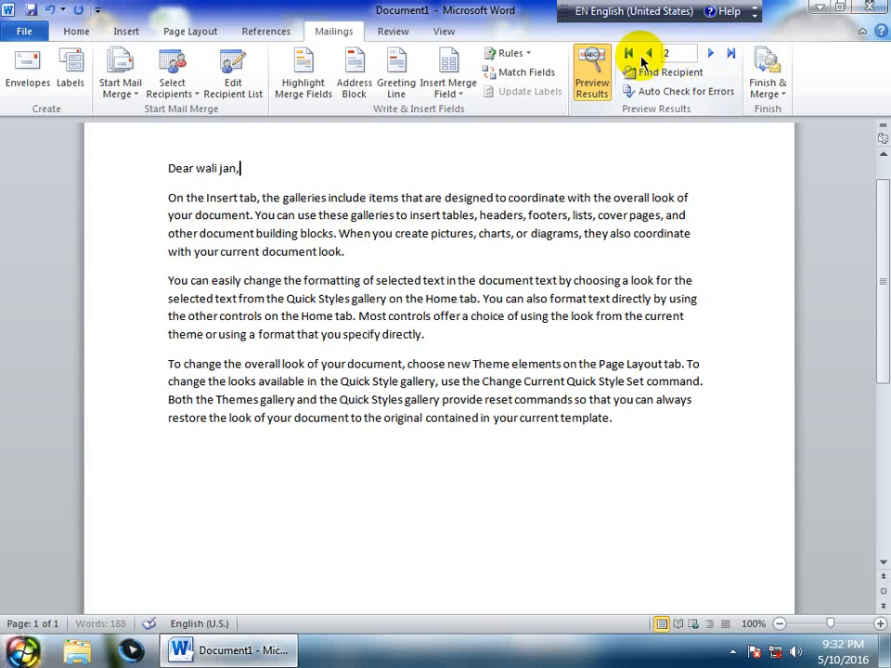
click(648, 53)
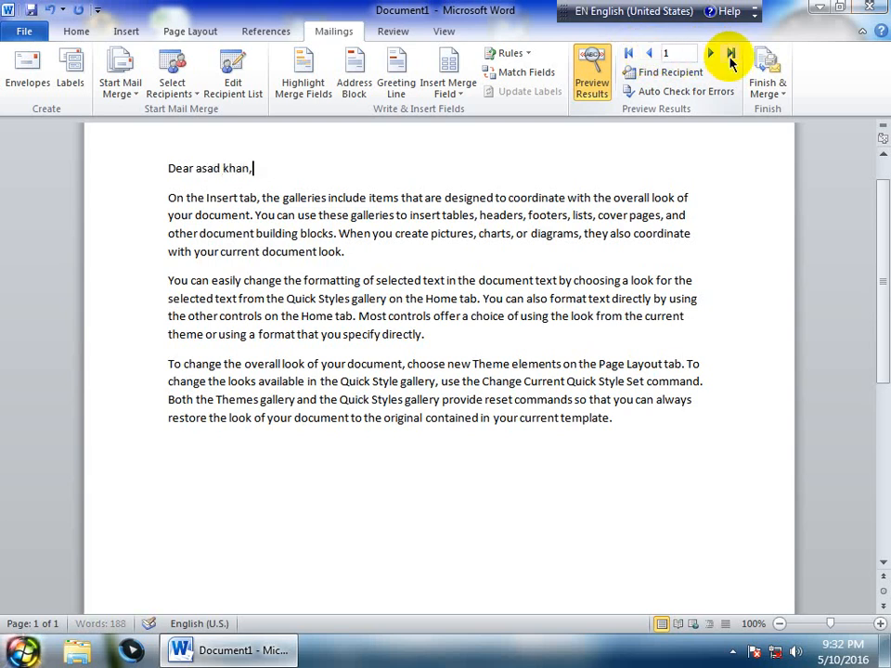
click(731, 56)
click(628, 54)
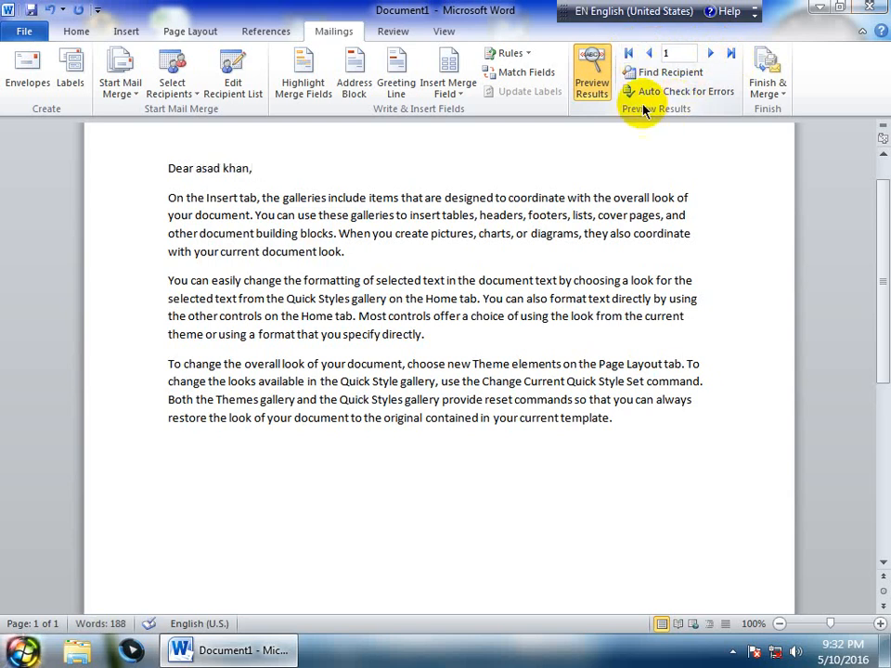
click(149, 158)
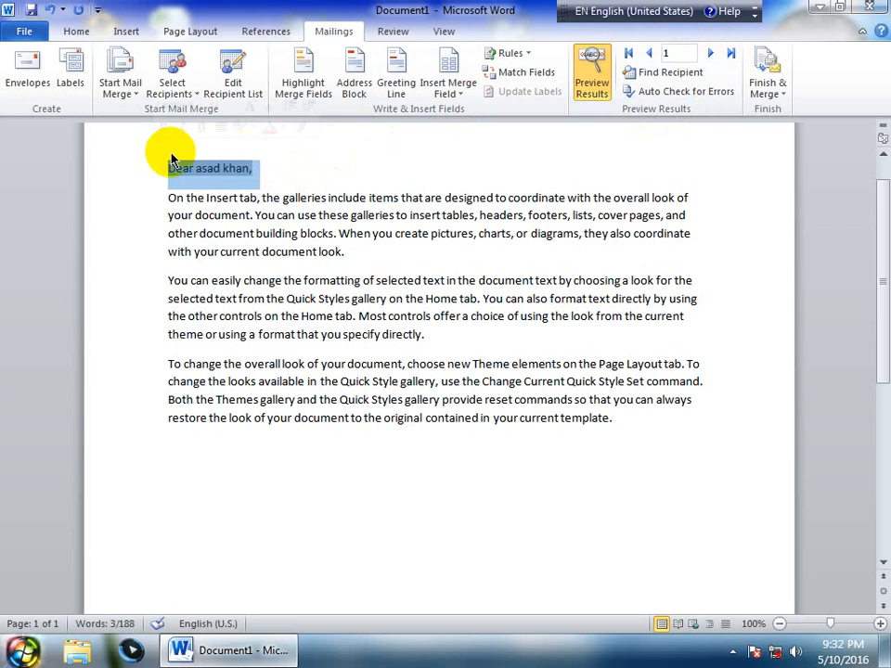
Delete the greeting and insert First_Name and Last_Name fields on separate top lines
key(Delete)
key(Return)
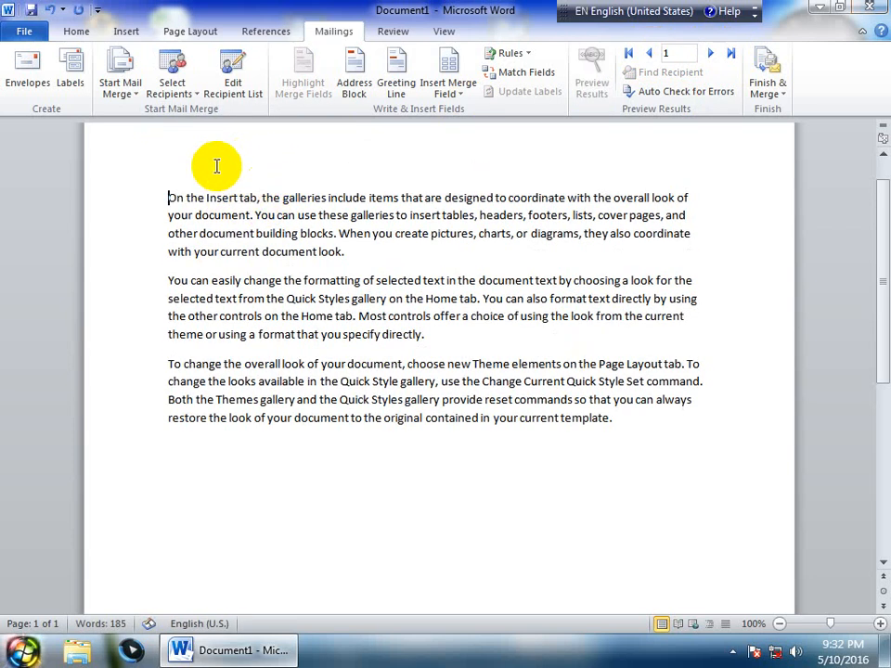
key(Up)
click(454, 92)
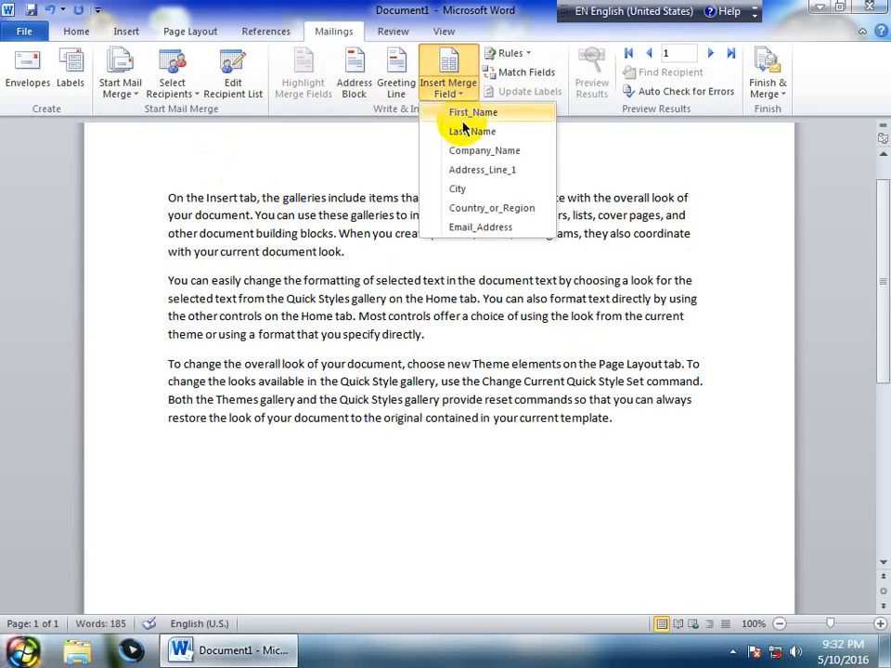
click(455, 115)
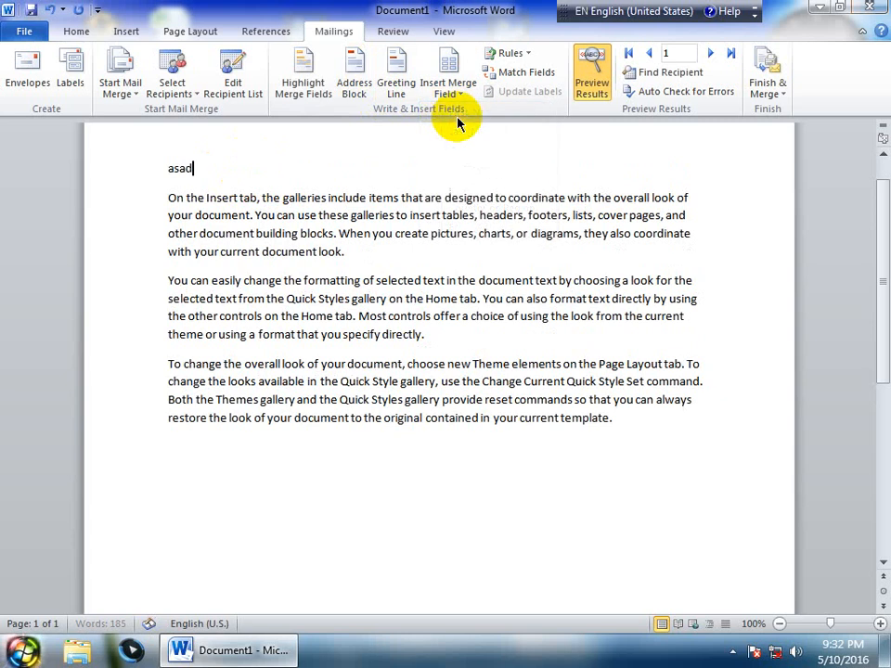
key(Return)
click(451, 92)
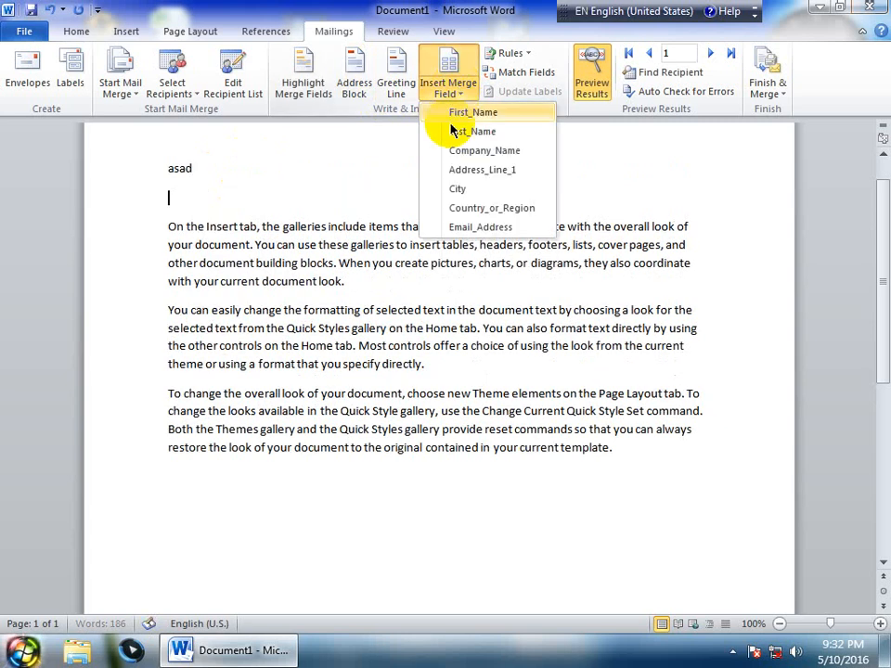
click(464, 131)
key(Return)
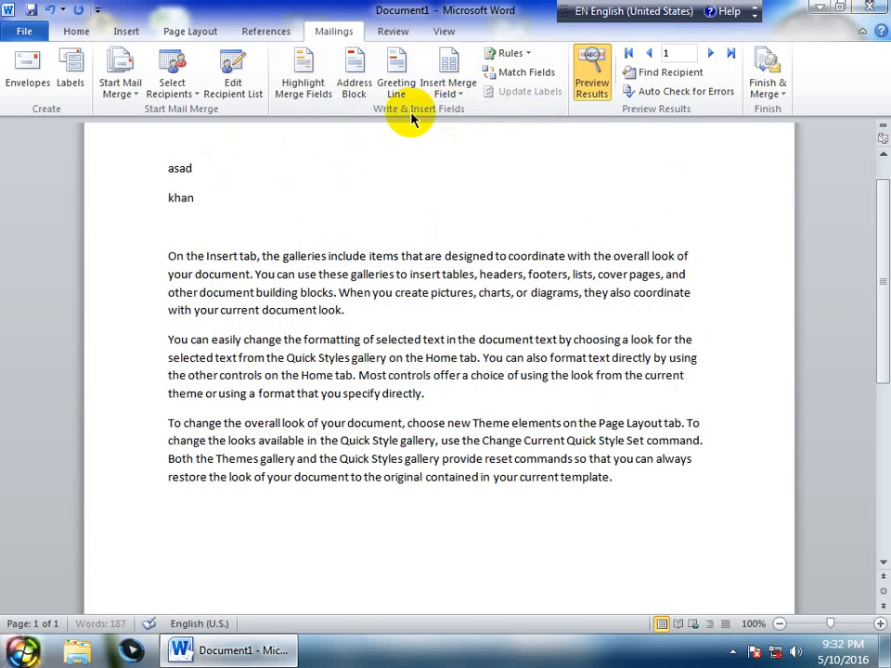
Add Company_Name, Address_Line_1, Country_or_Region and Email_Address lines, then preview the next recipient and back
click(453, 85)
click(455, 153)
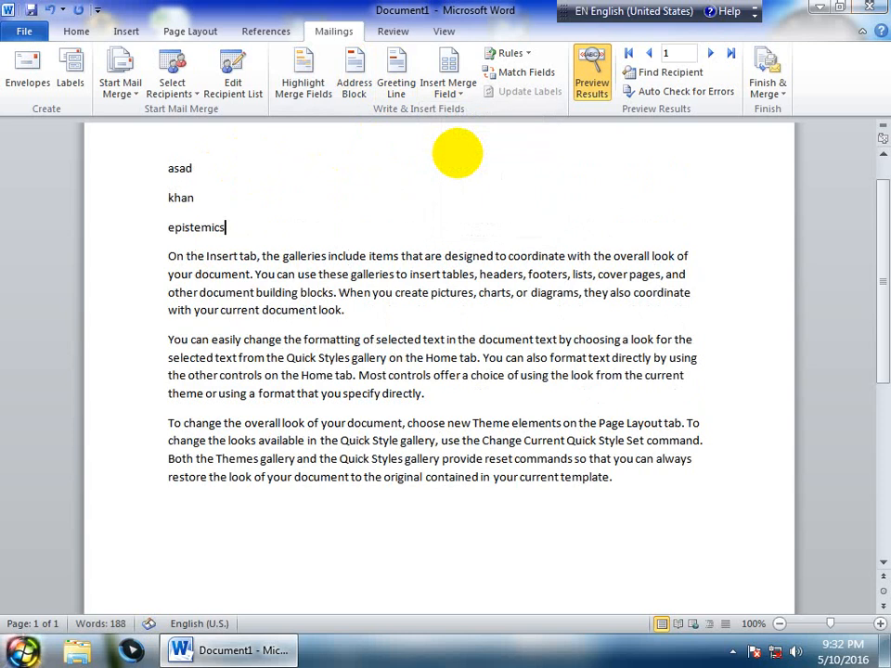
key(Return)
click(456, 92)
click(446, 170)
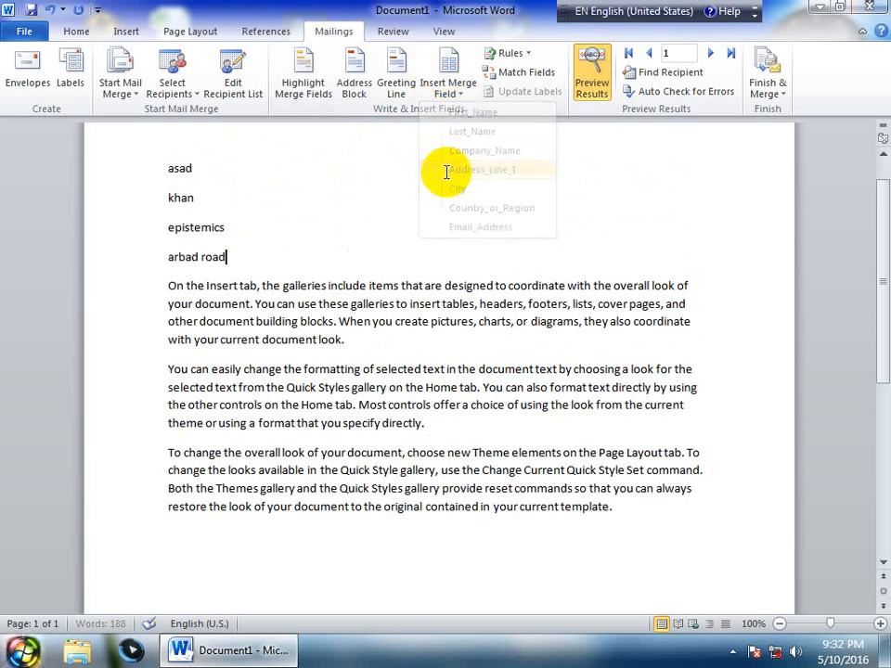
key(Return)
click(457, 91)
click(456, 207)
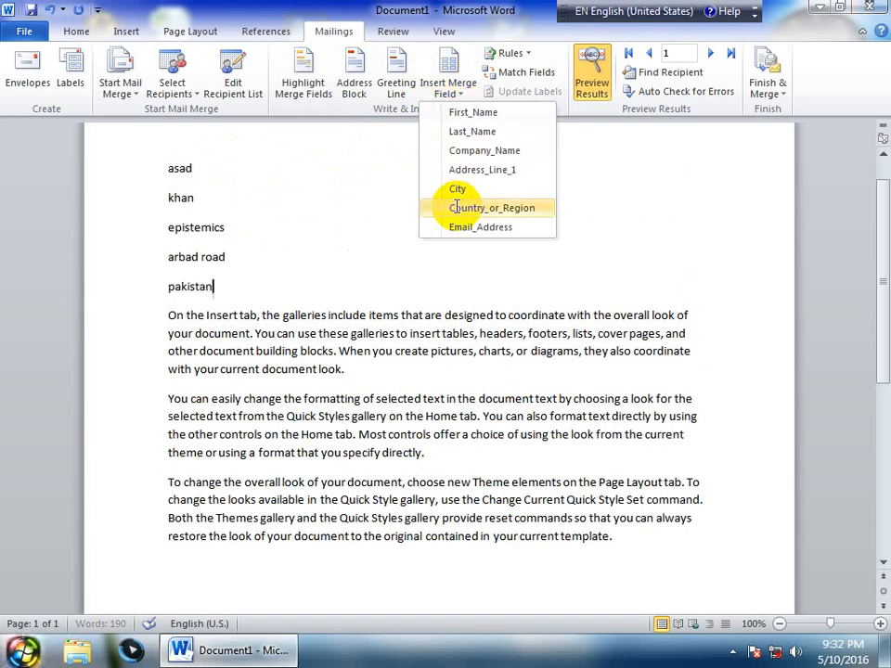
key(Return)
click(455, 93)
click(453, 225)
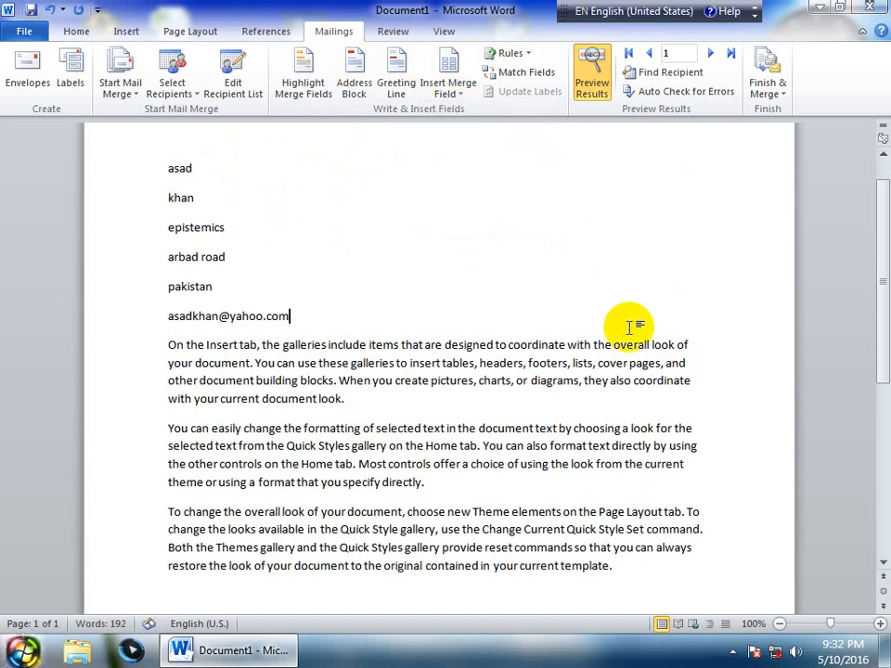
click(708, 53)
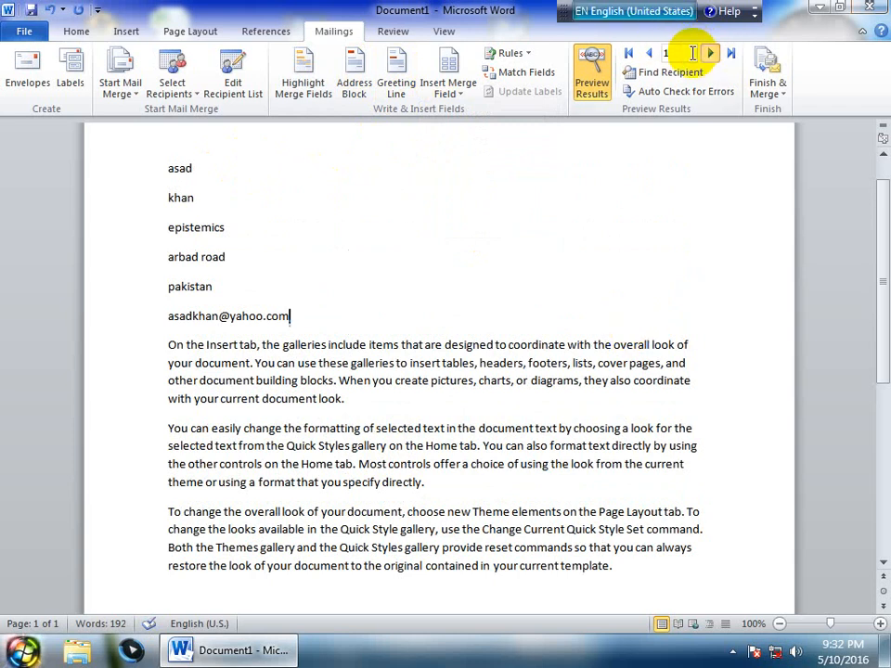
click(650, 53)
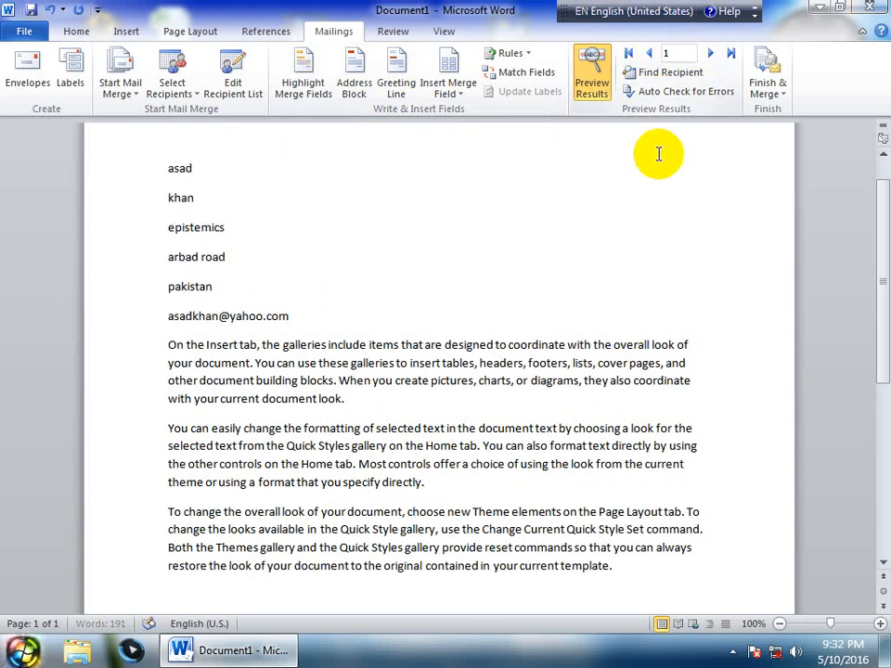
Show field codes instead of recipient data and type 'note:' below the last paragraph
click(594, 74)
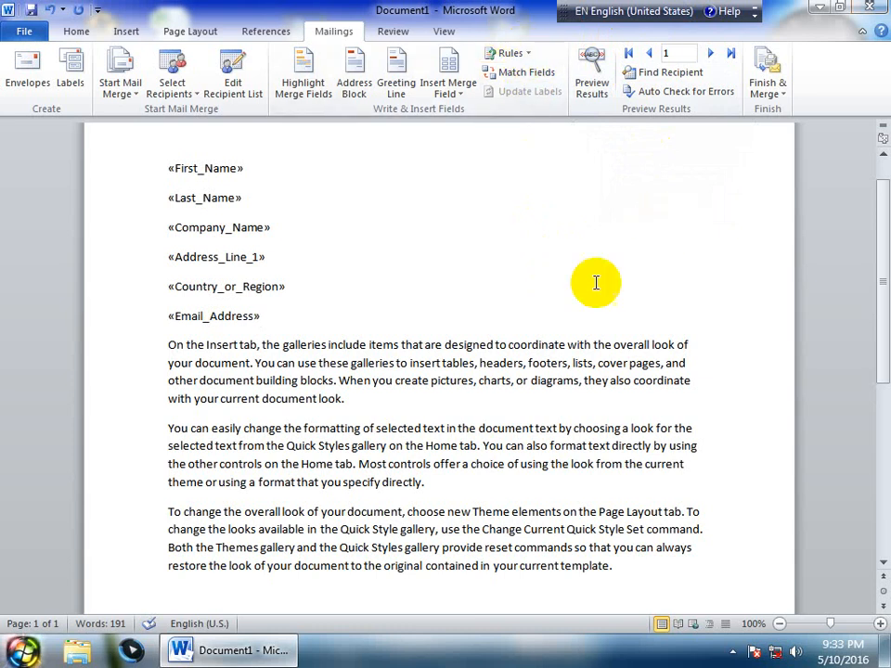
mouse_move(882, 351)
mouse_down()
mouse_move(884, 390)
mouse_move(887, 311)
mouse_move(885, 357)
mouse_up()
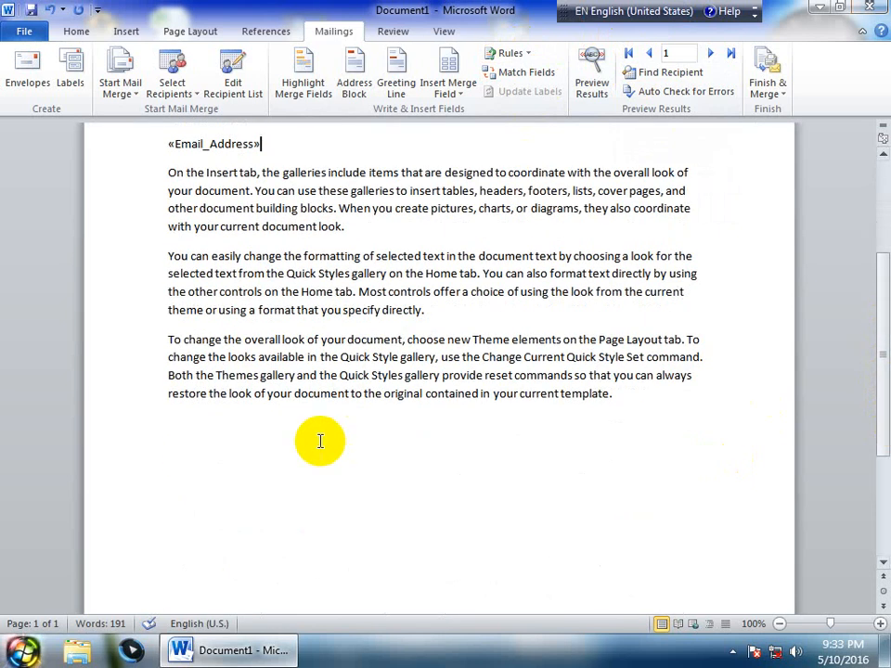
click(318, 434)
text(note)
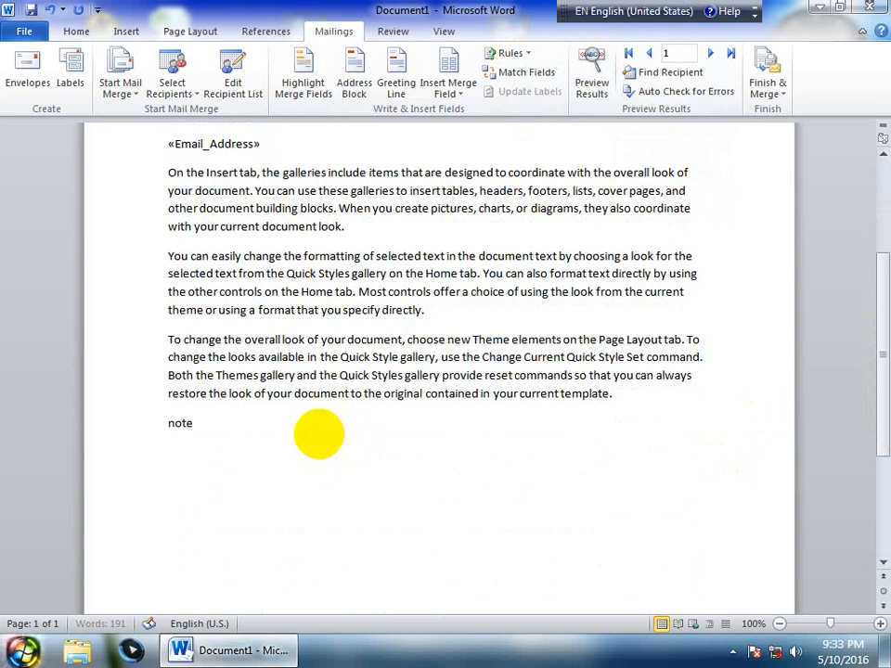
text(:)
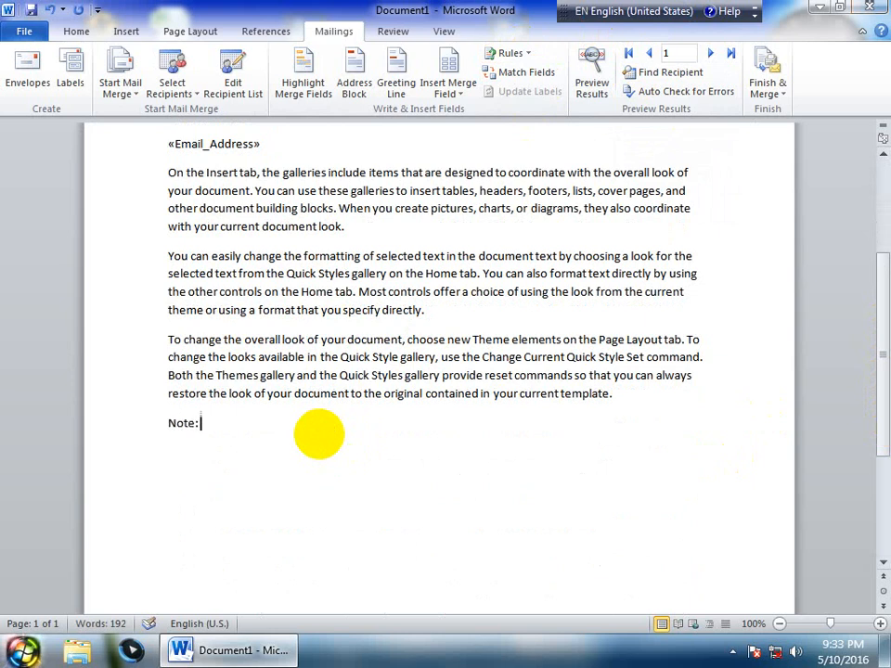
Add an IF field: Country_or_Region equal to pakistan shows 'wel come to the exel class', else 'Do not come to the class'
click(530, 55)
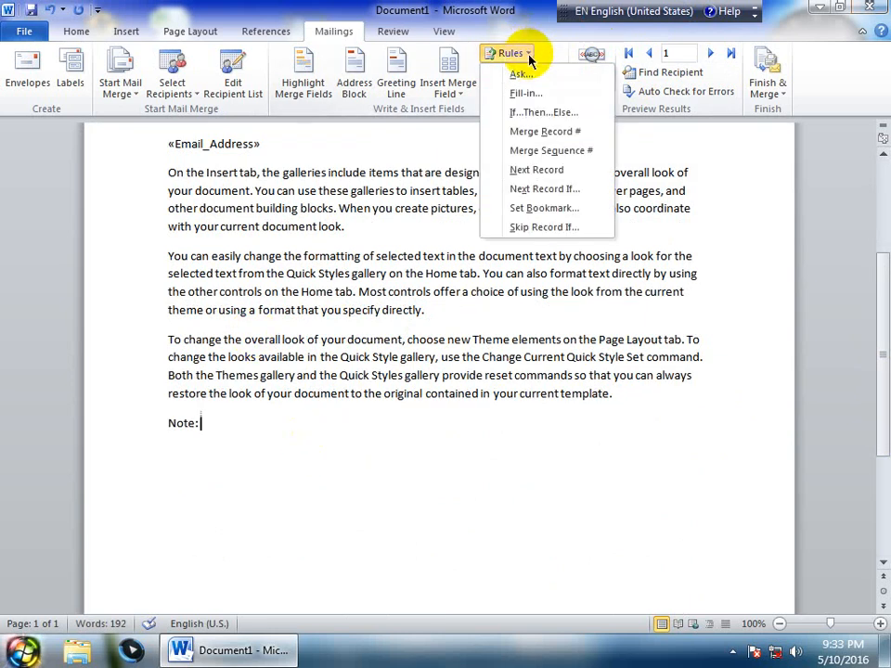
click(542, 112)
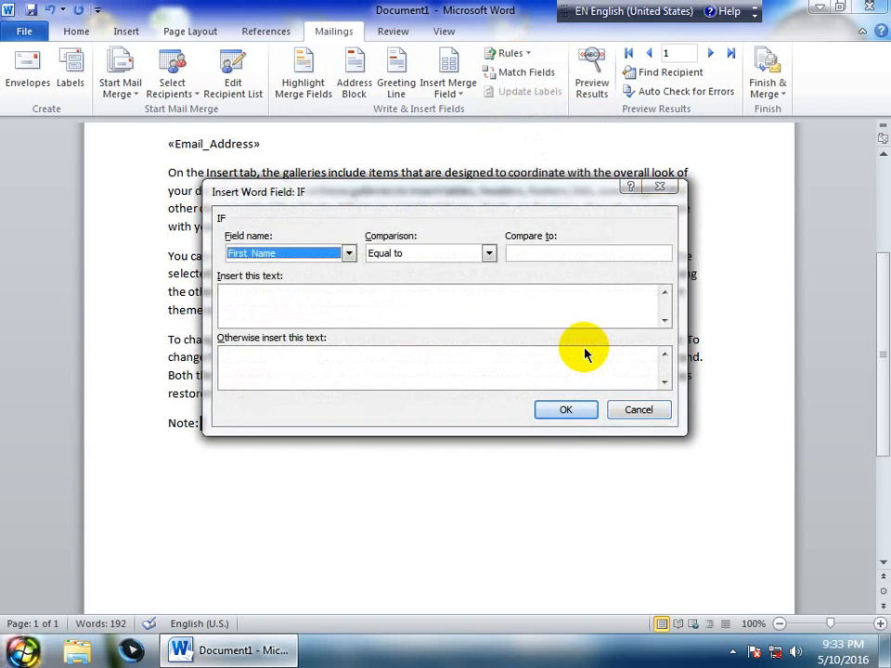
click(348, 254)
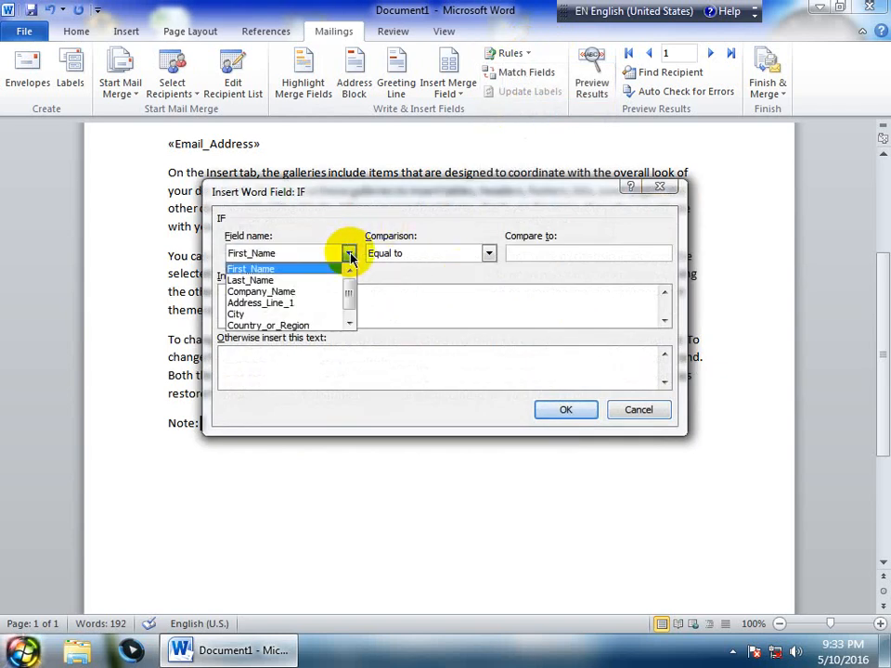
click(276, 327)
click(539, 253)
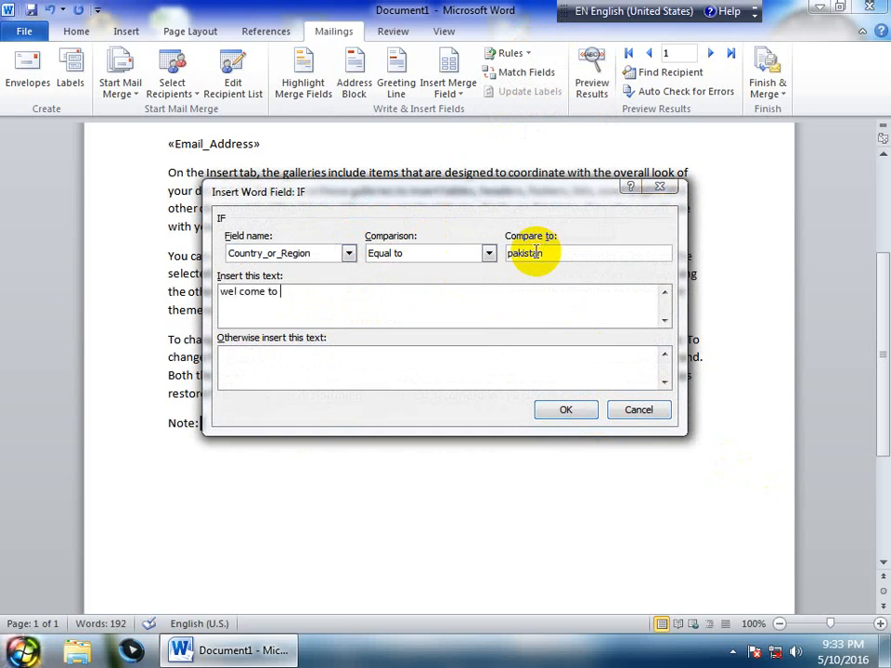
text(the exel class)
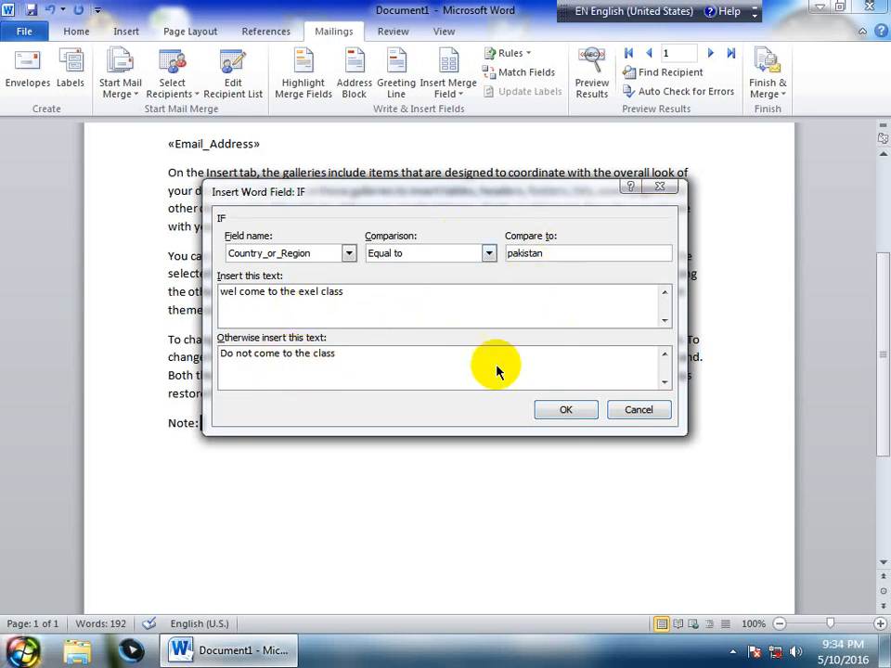
click(545, 376)
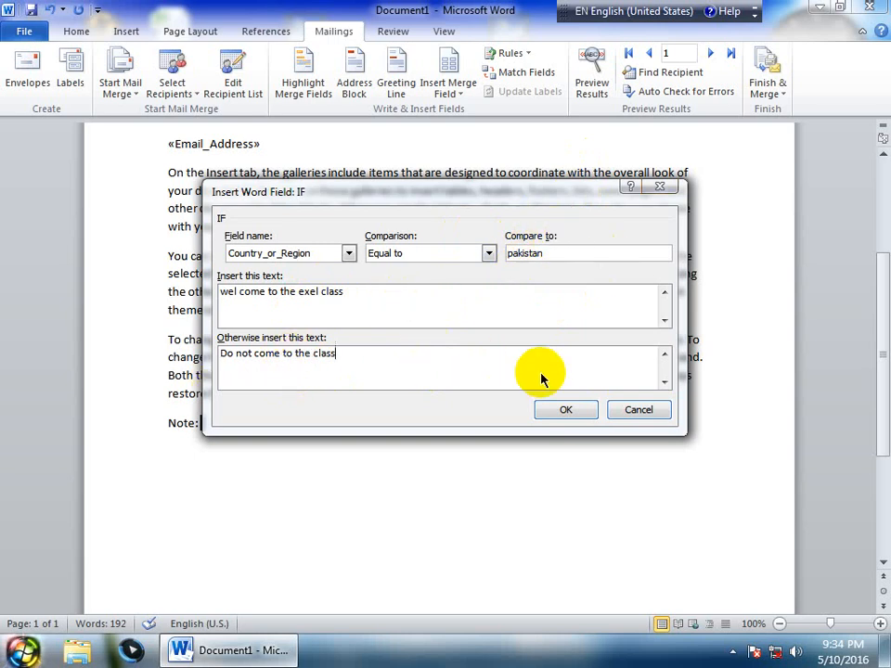
click(565, 409)
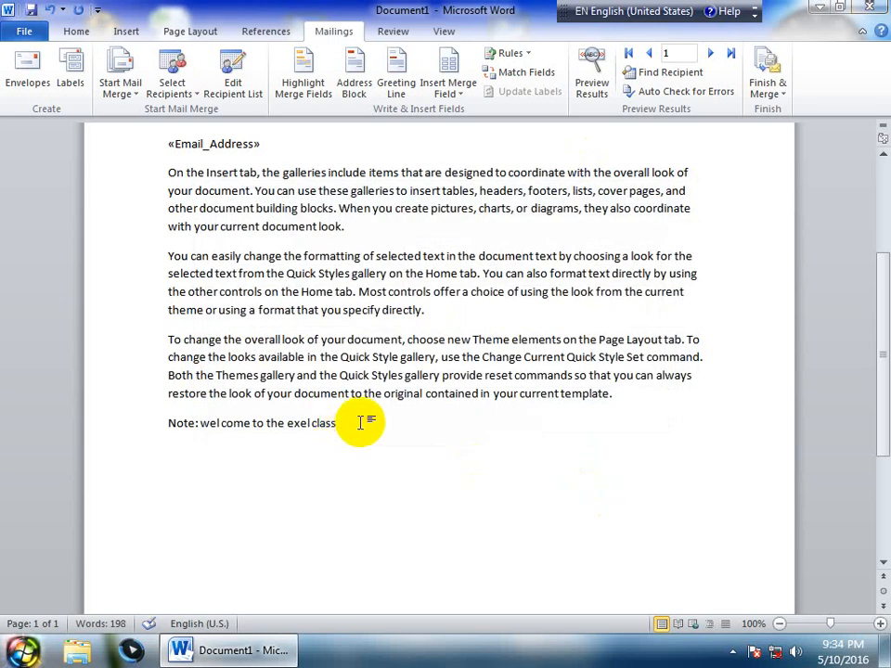
Enlarge the conditional note text and preview it for the next recipient and back to the first
drag(364, 421, 198, 425)
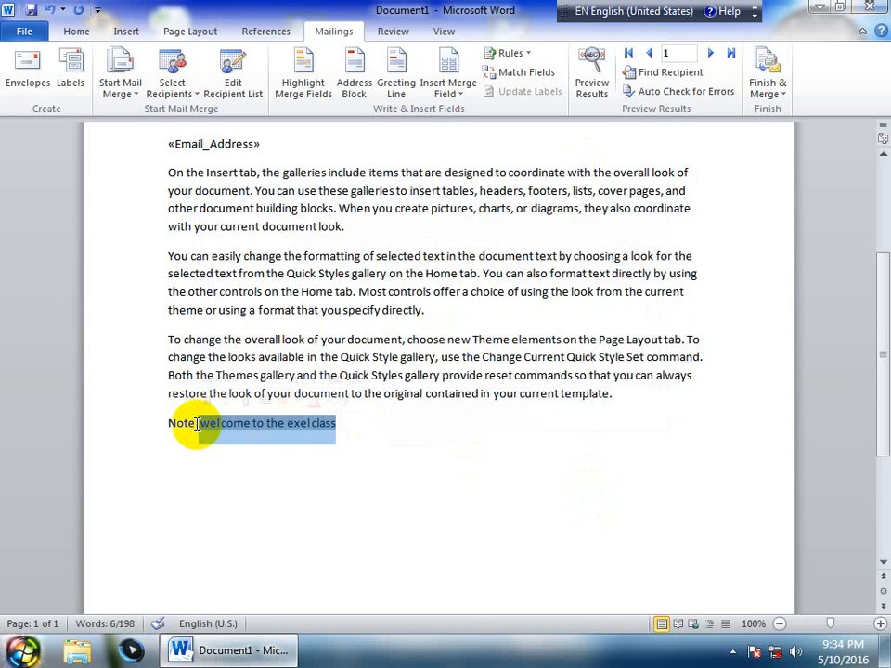
key(ctrl+bracketright)
key(ctrl+bracketright)
key(ctrl+bracketright)
key(ctrl+bracketright)
key(ctrl+bracketright)
key(ctrl+bracketright)
key(ctrl+bracketright)
key(ctrl+bracketright)
key(ctrl+bracketright)
key(ctrl+bracketright)
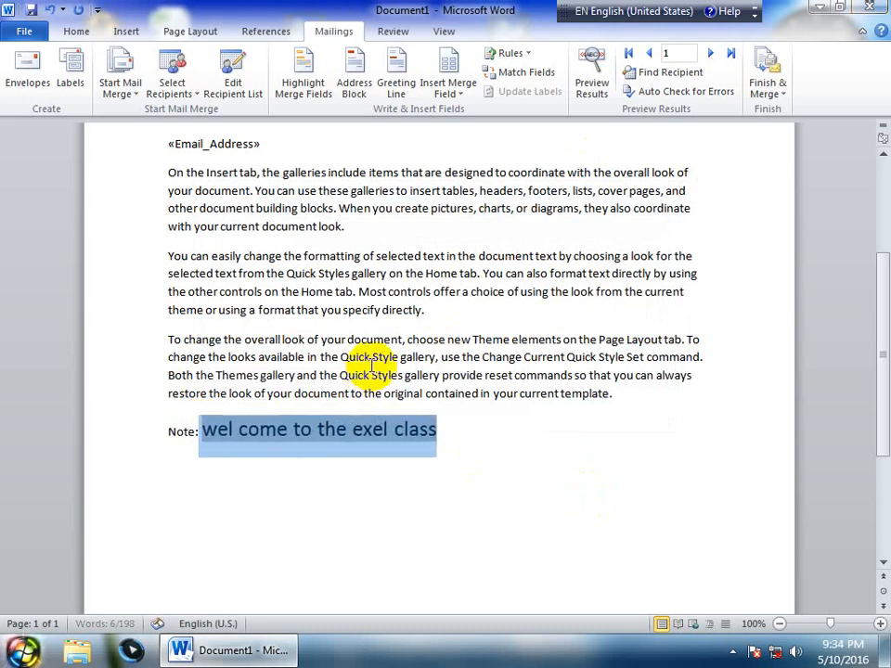
click(710, 54)
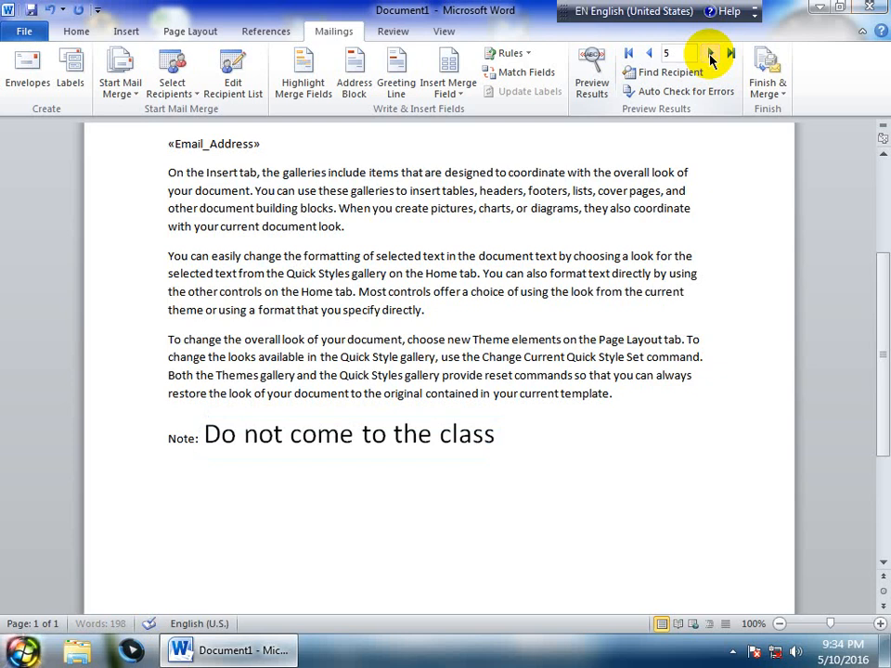
click(655, 54)
click(657, 58)
click(657, 58)
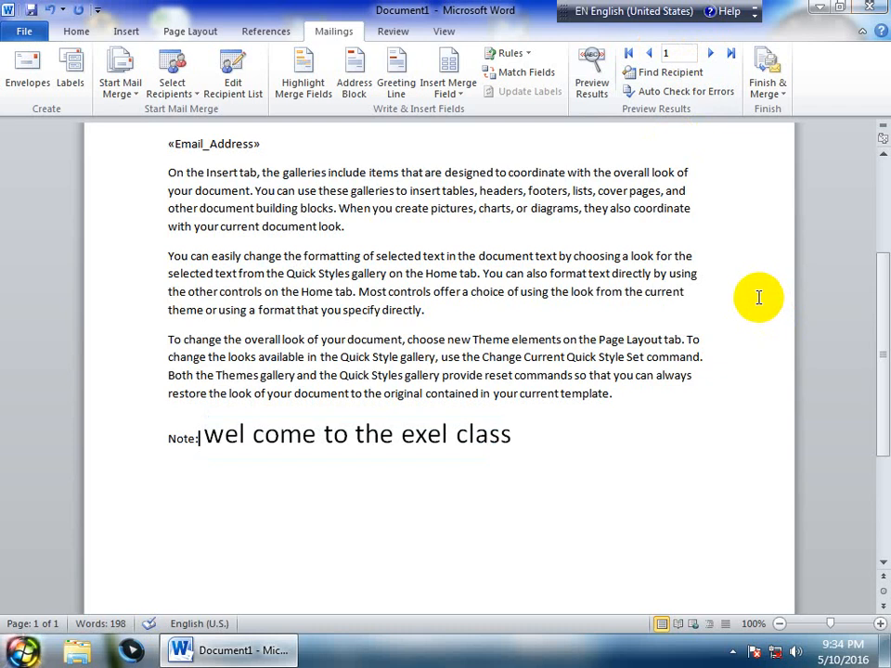
Delete the Note line and insert a Fill-in field prompting for student names
drag(533, 442, 107, 454)
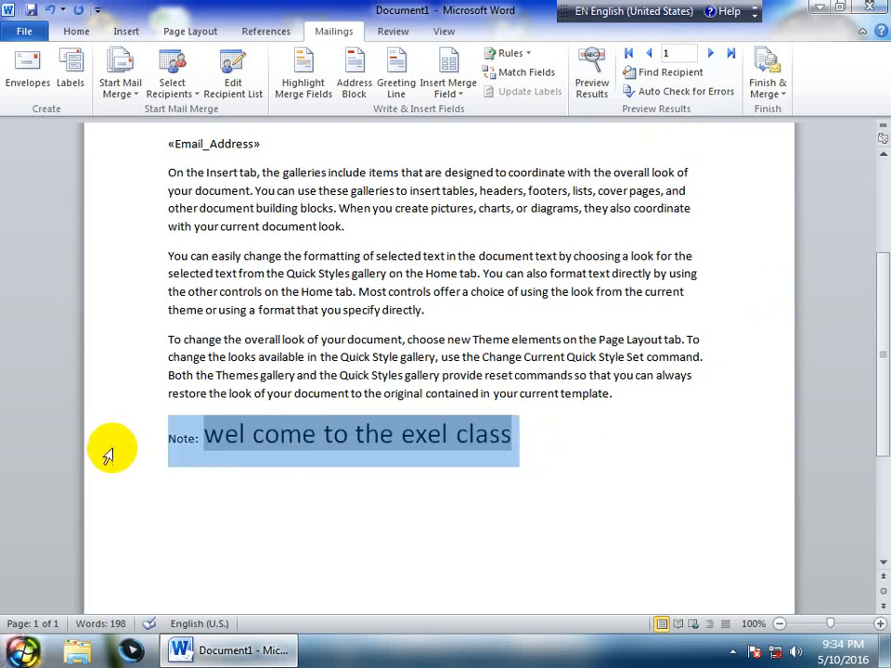
key(BackSpace)
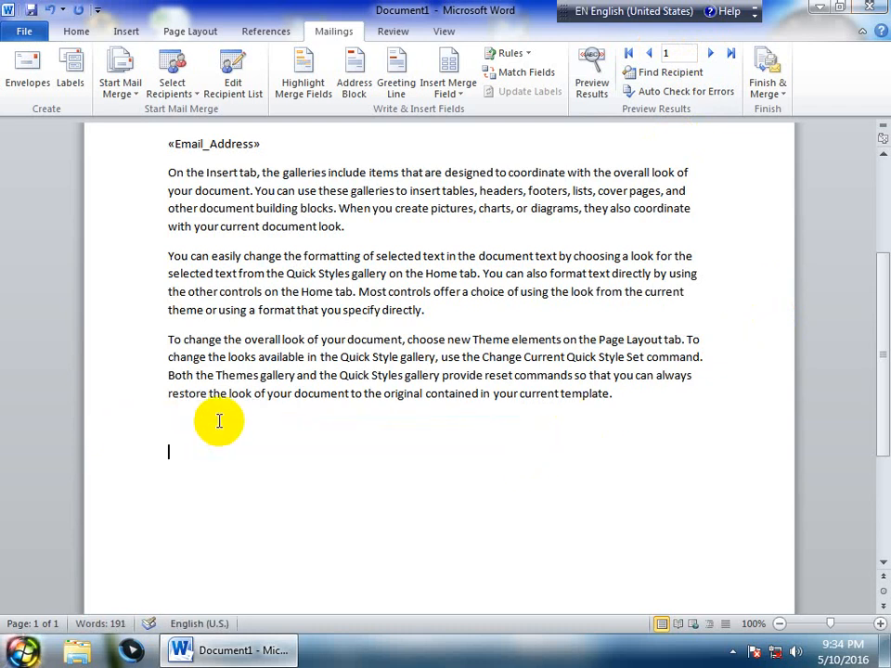
click(531, 55)
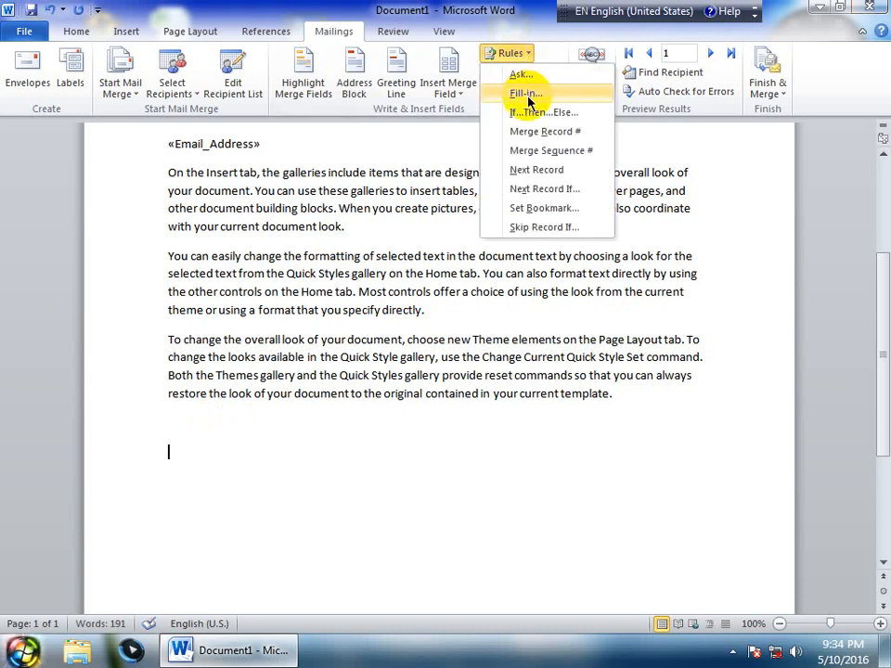
click(526, 93)
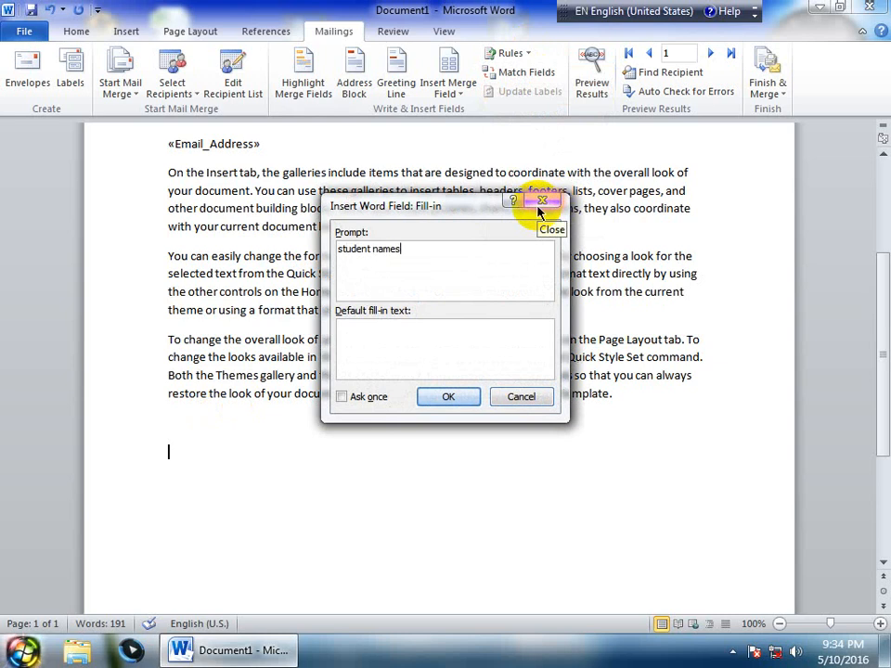
key(Return)
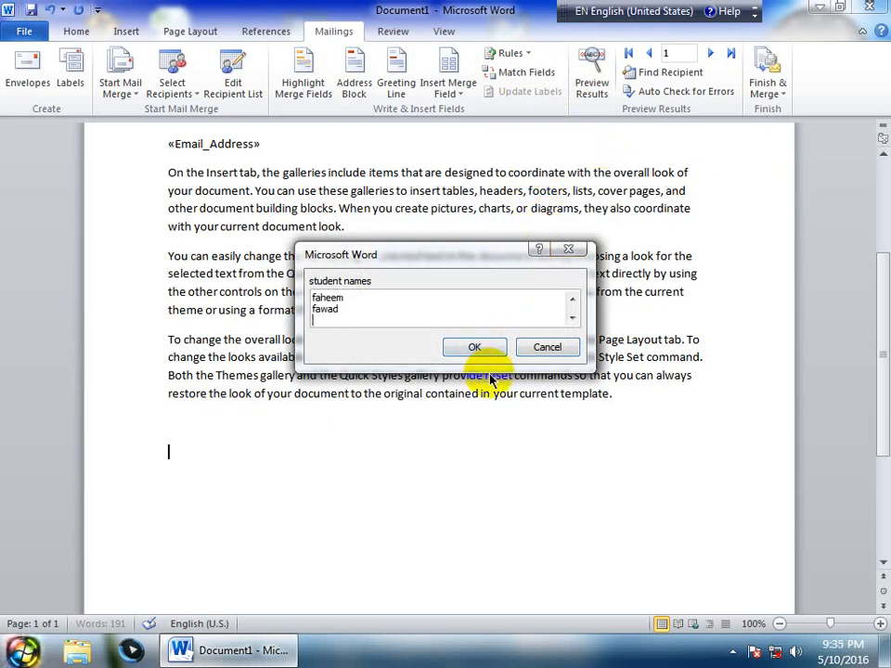
click(464, 349)
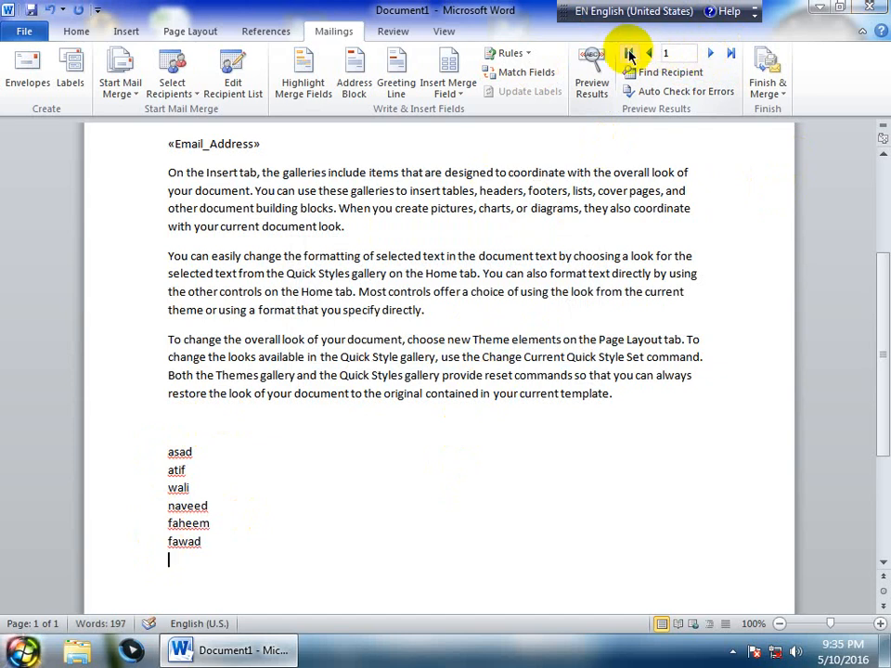
Preview a later record and step back, then delete the inserted list of names
click(709, 53)
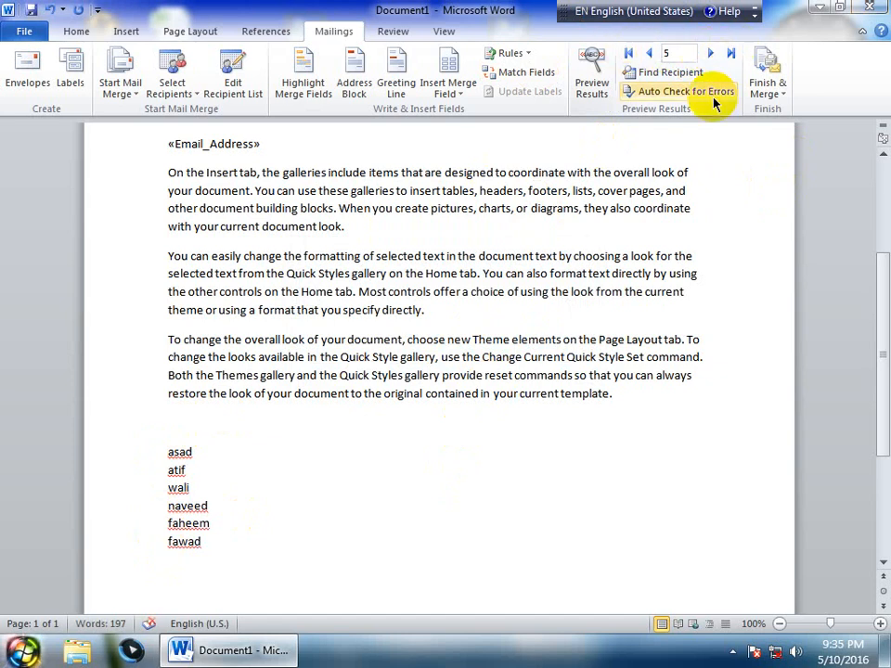
click(654, 53)
click(654, 54)
click(654, 54)
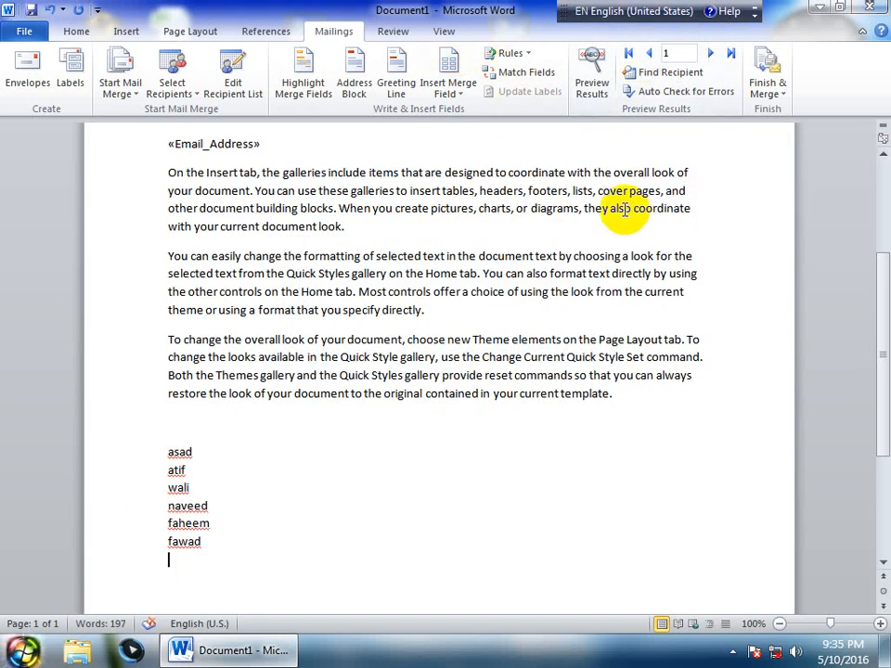
drag(211, 541, 150, 454)
key(BackSpace)
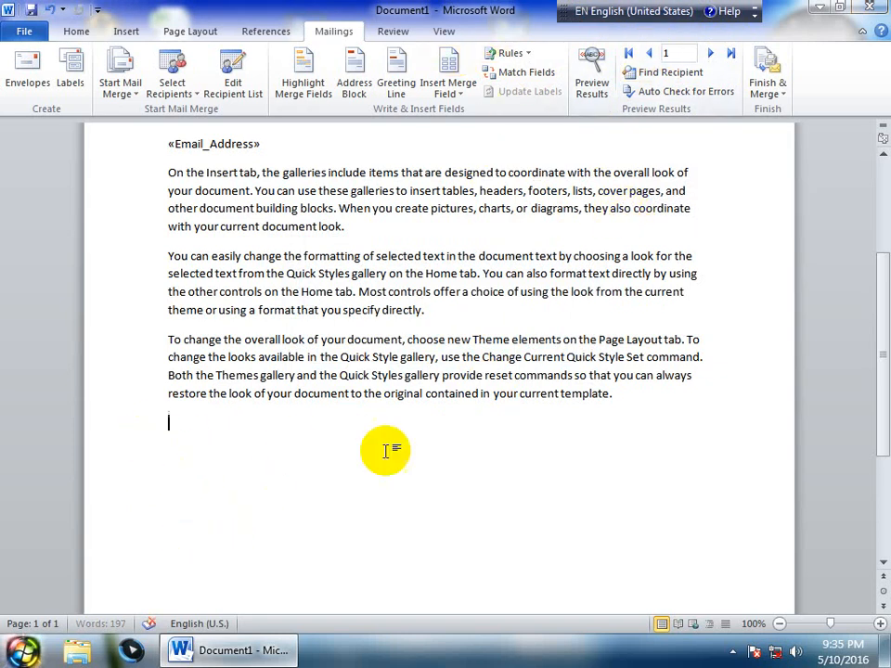
Add a 'Record No' line above «First_Name» with a Merge Record # field below it
scroll(315, 455, up, 3)
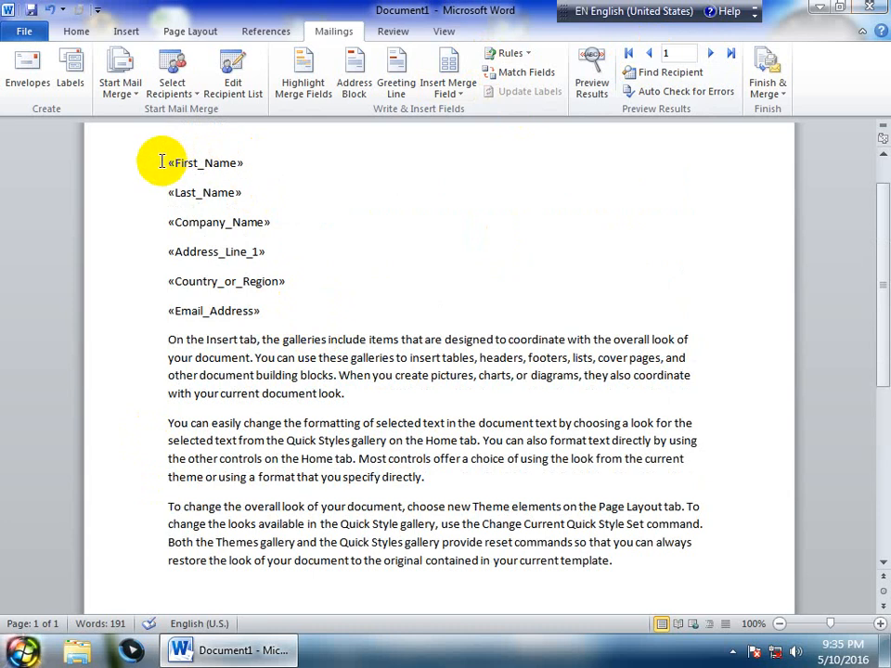
click(163, 163)
key(Return)
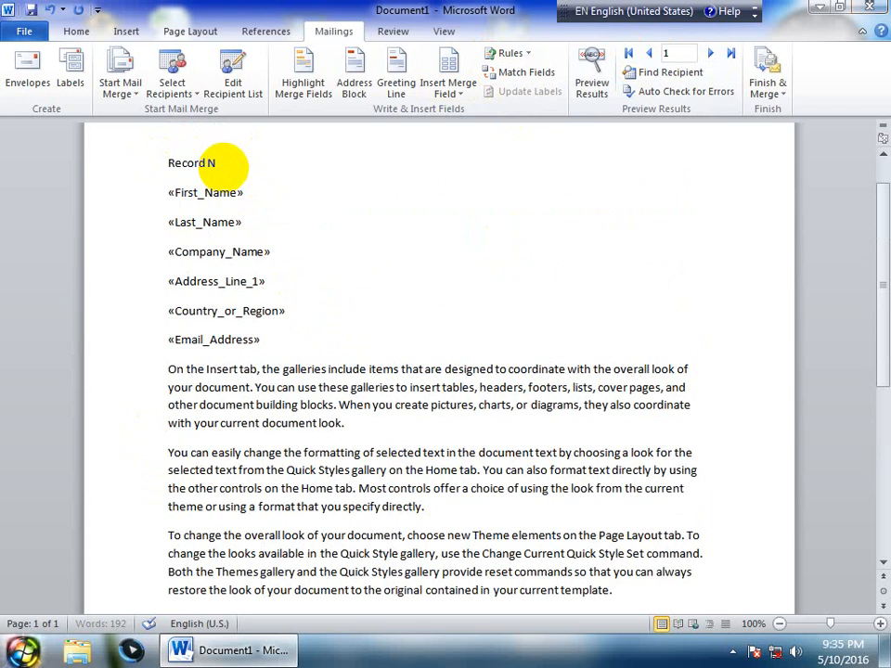
key(Return)
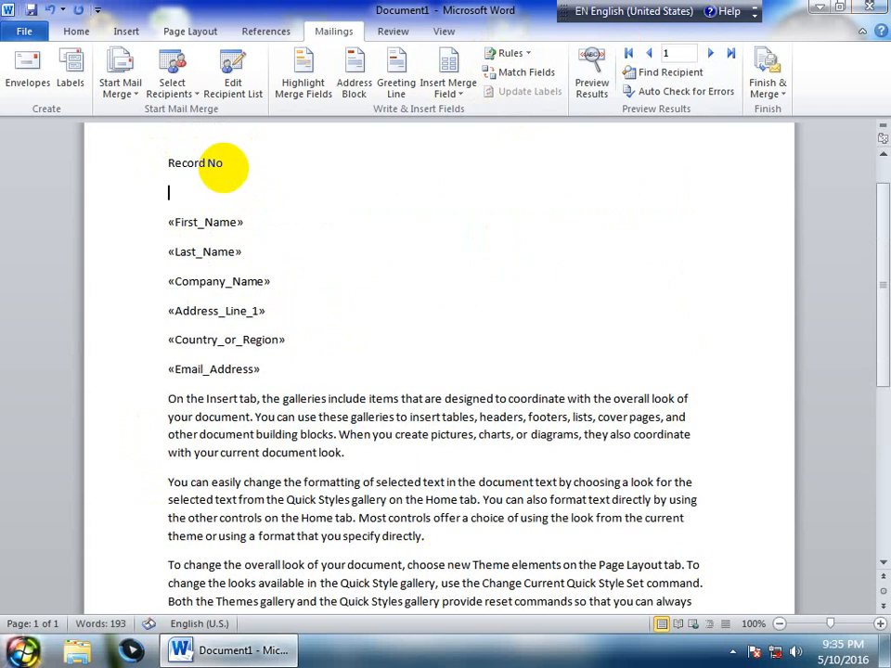
click(529, 54)
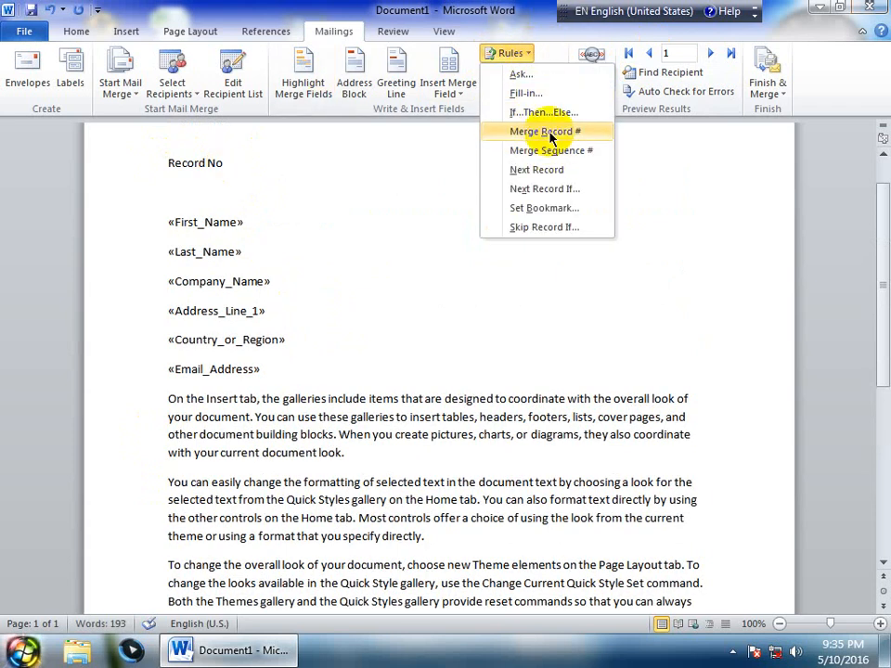
click(545, 132)
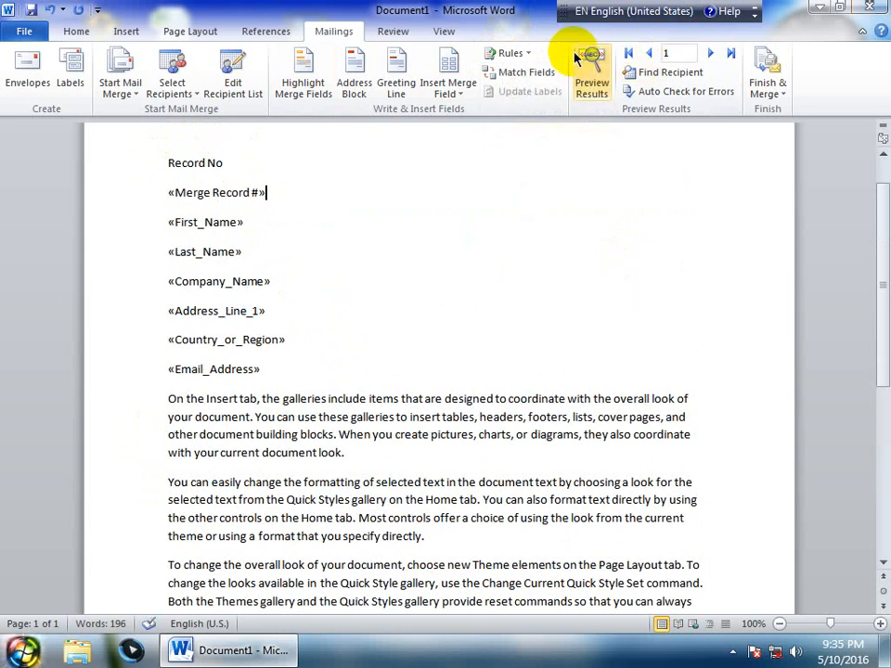
Preview the merged letters through records 1 to 5, ending on record 2
click(590, 76)
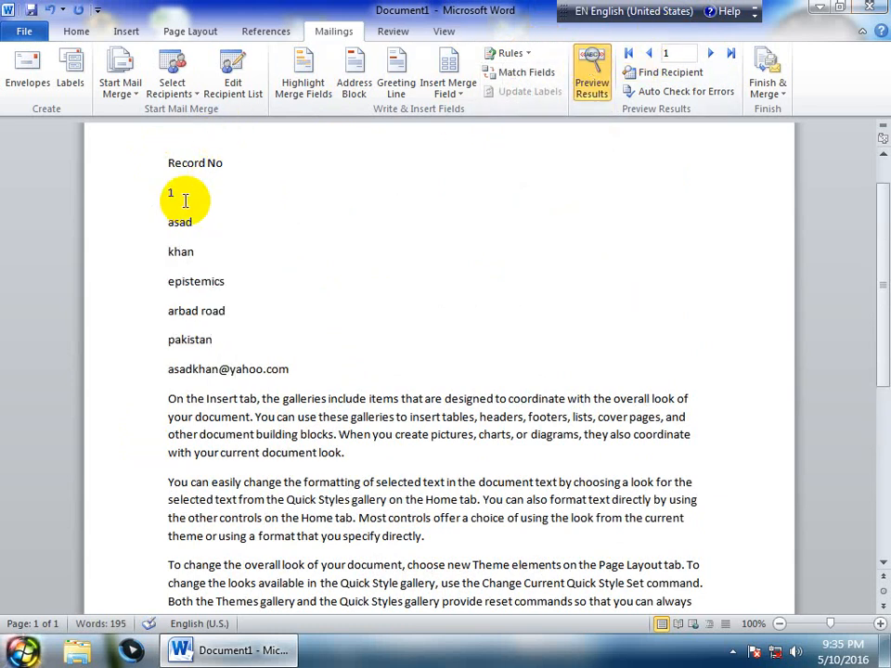
click(709, 53)
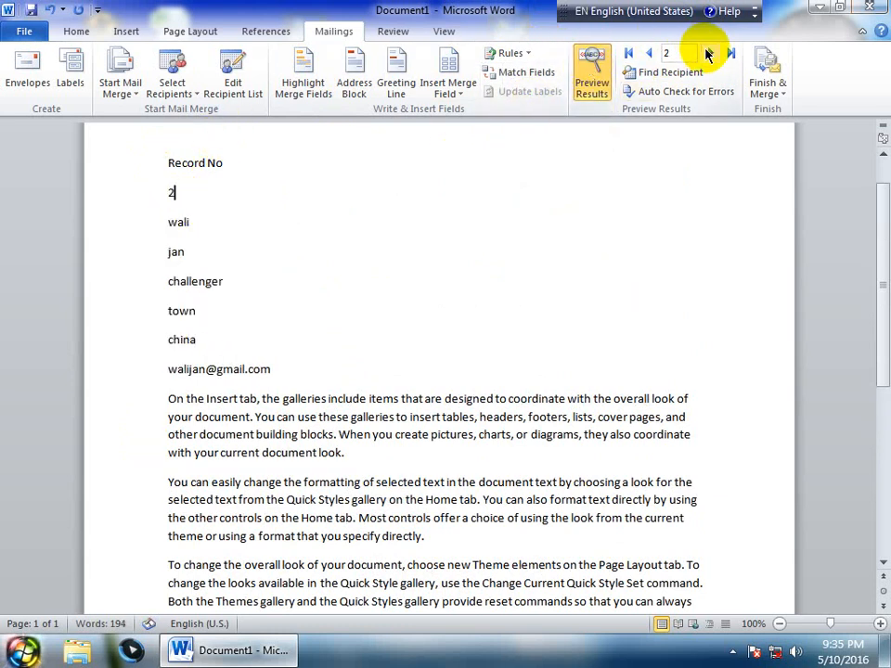
click(707, 54)
click(706, 54)
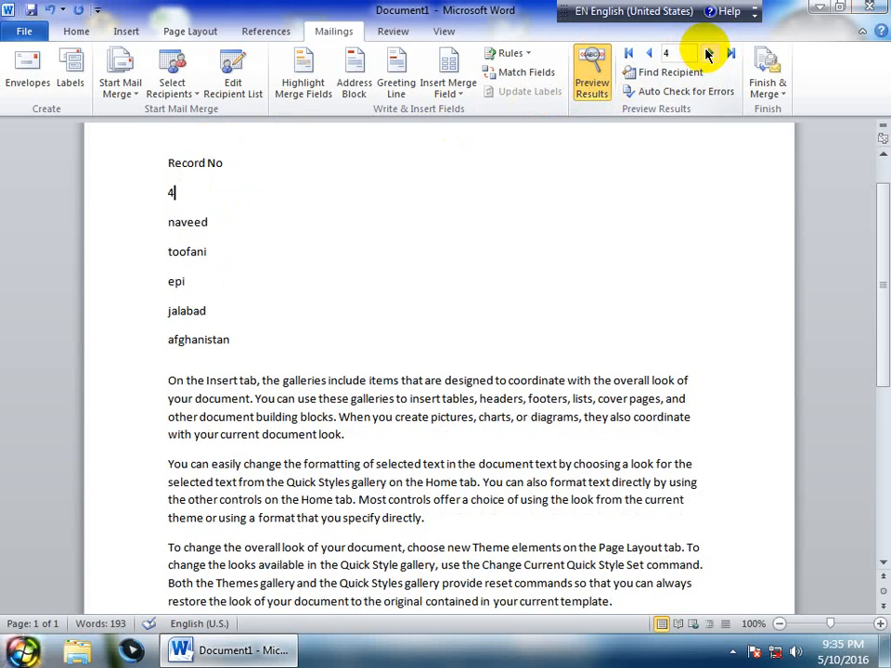
click(650, 53)
click(649, 53)
click(650, 53)
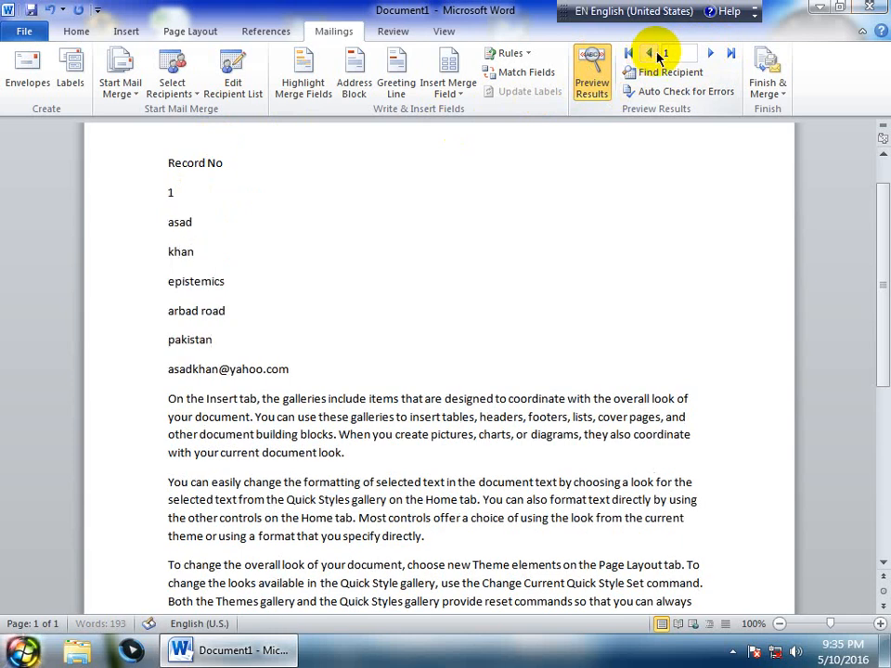
click(716, 54)
click(715, 54)
click(715, 54)
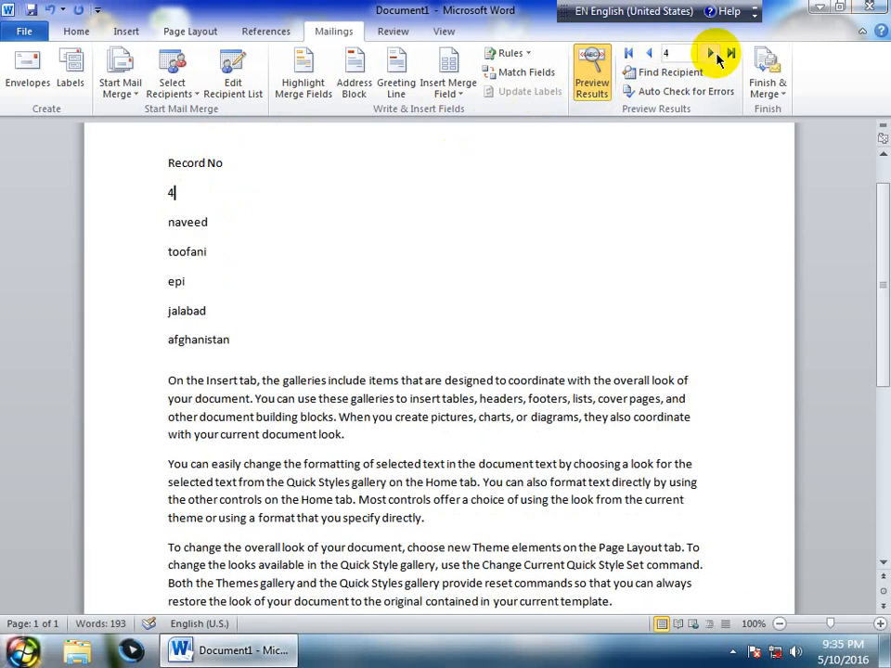
click(713, 54)
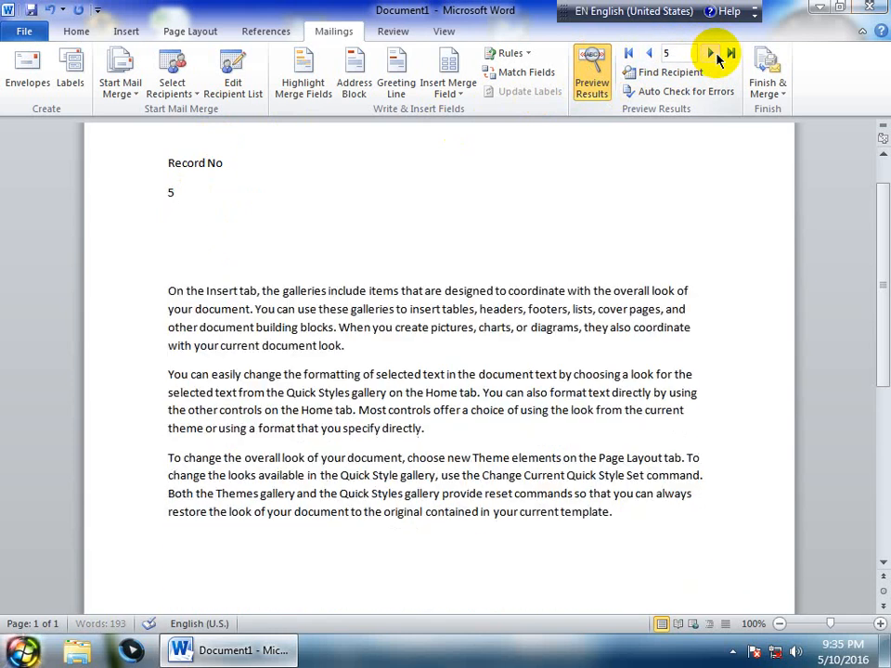
click(653, 54)
click(653, 54)
click(653, 53)
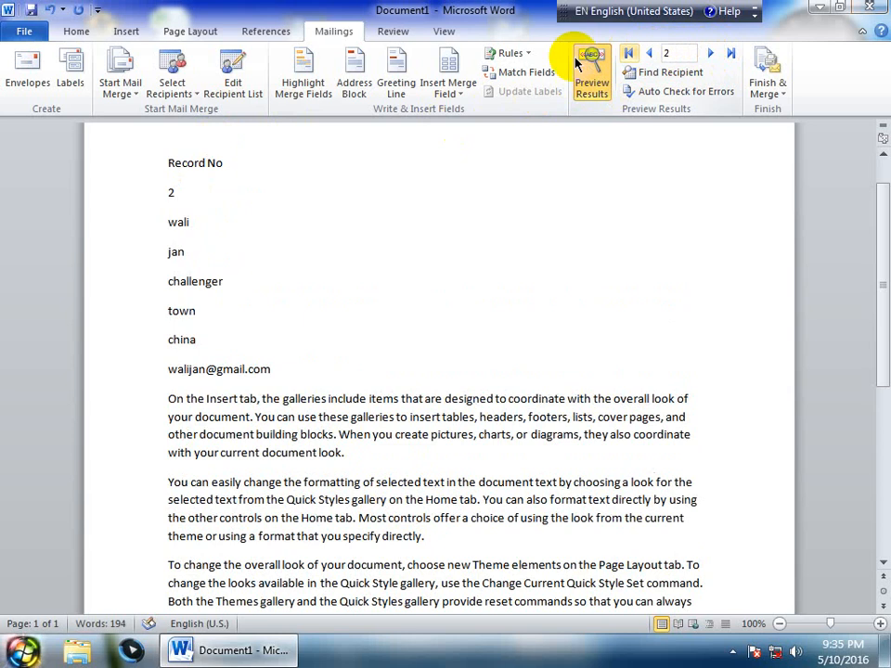
click(527, 53)
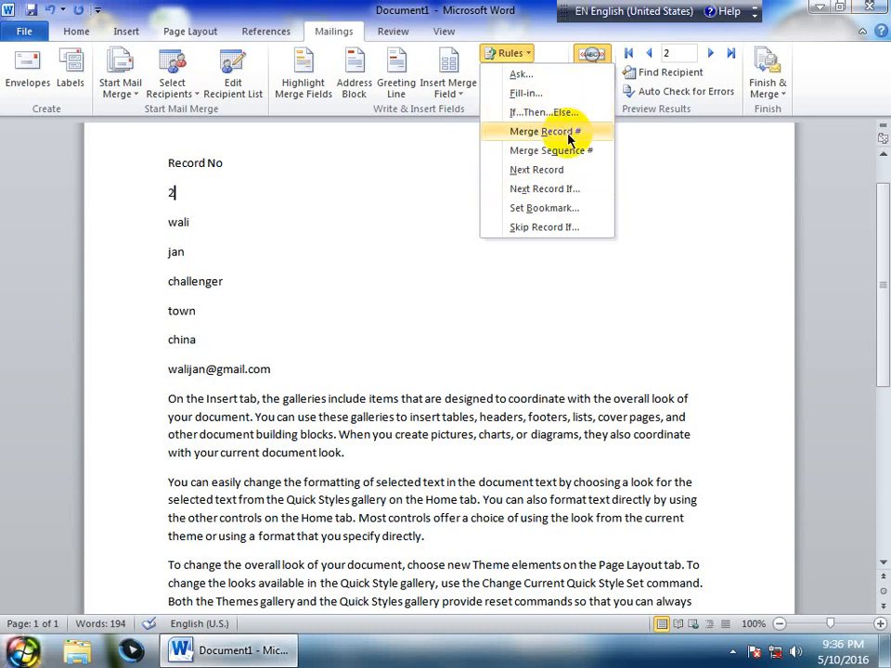
click(531, 6)
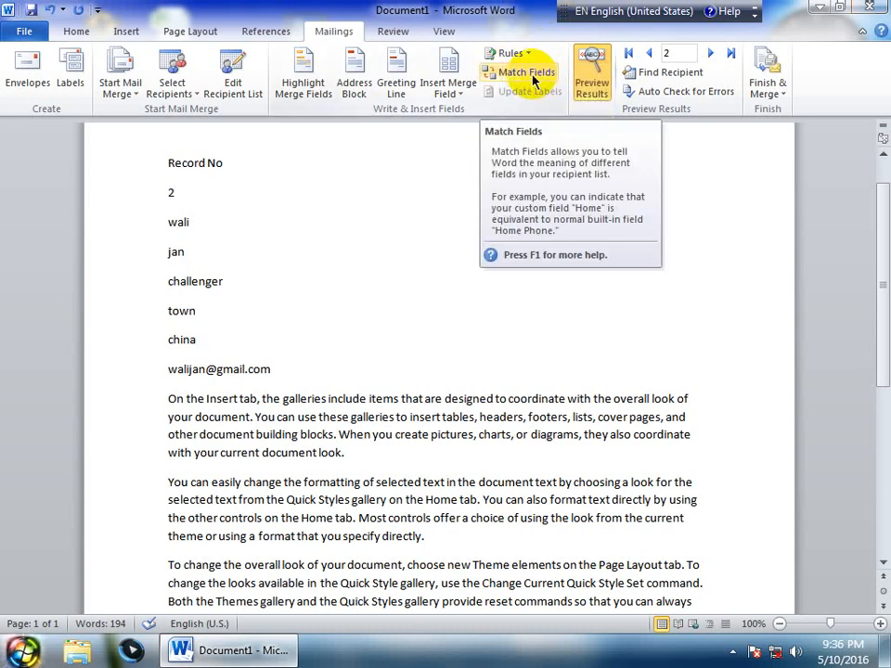
click(521, 73)
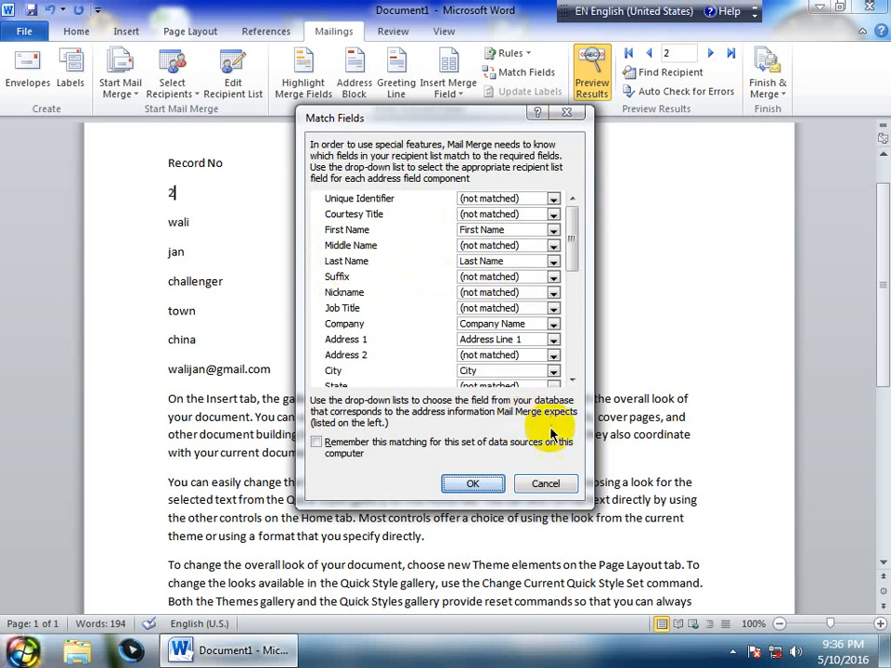
click(545, 483)
click(232, 82)
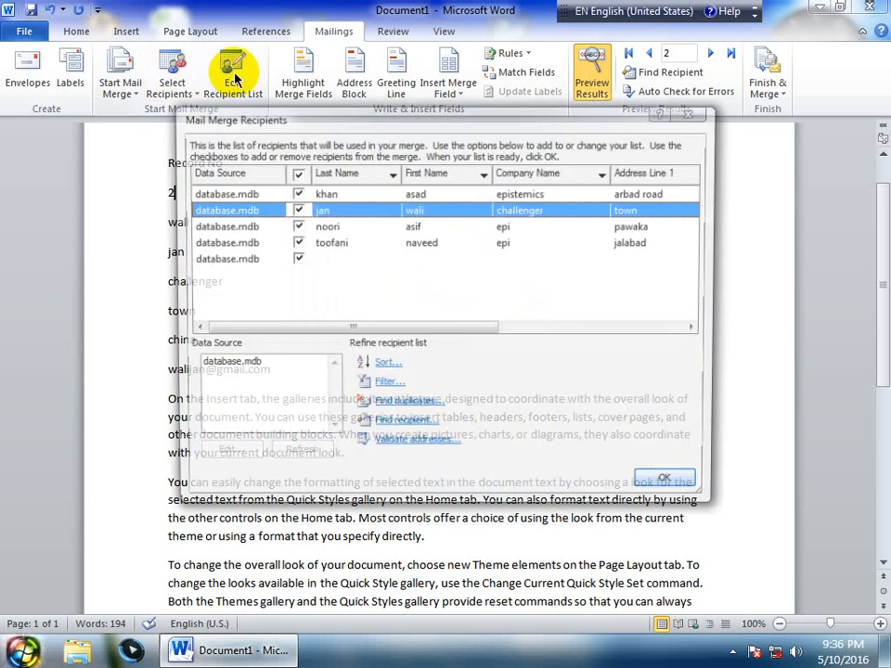
click(229, 372)
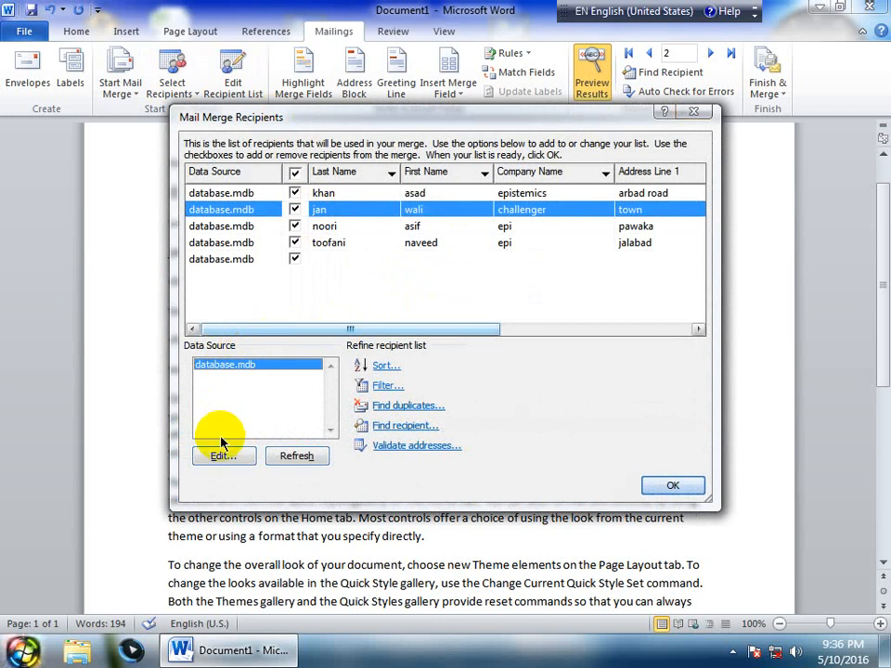
click(222, 455)
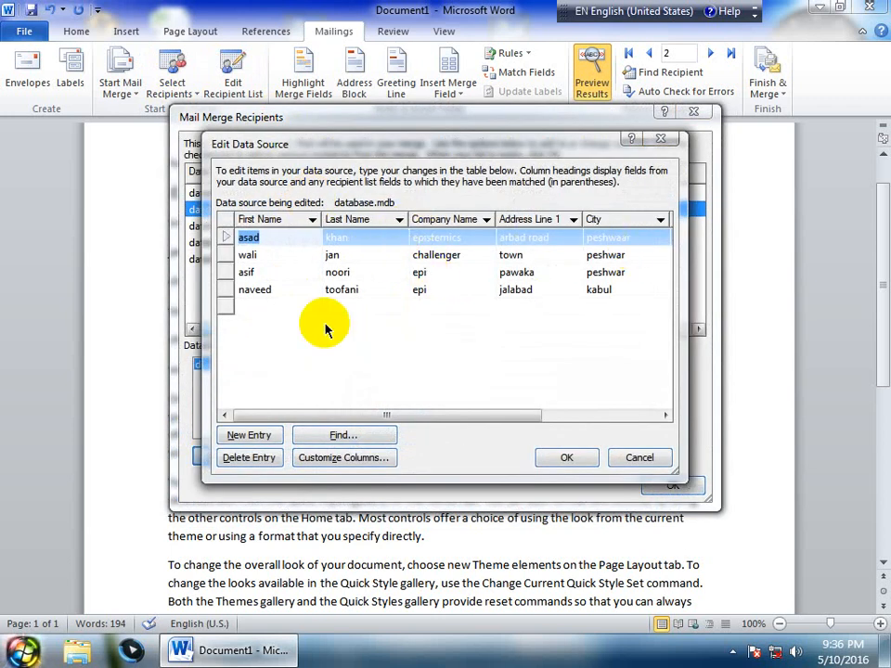
click(633, 456)
click(693, 112)
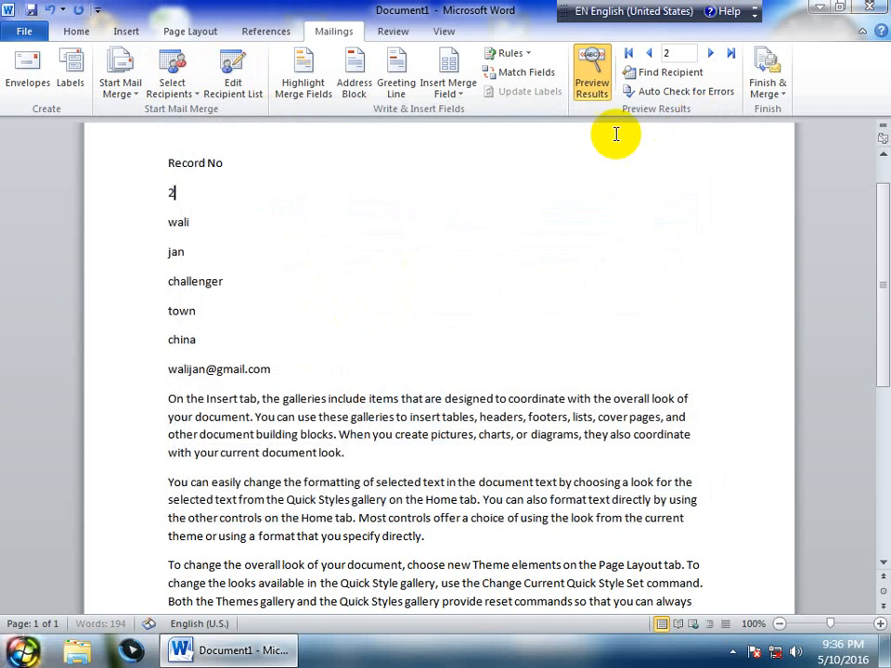
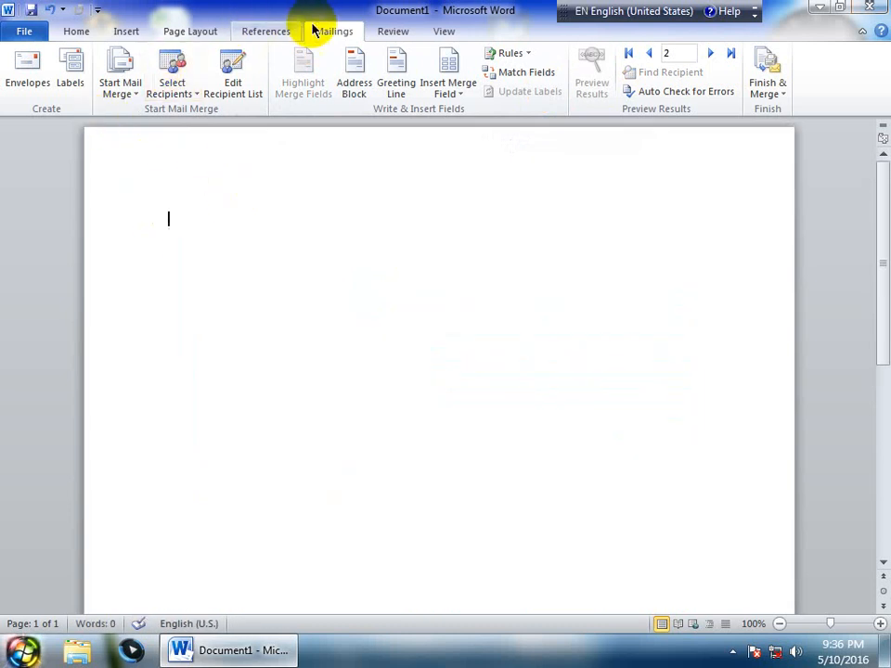
Start a labels merge with the 30 Per Page label, changing labels across from 10 to 2
click(118, 93)
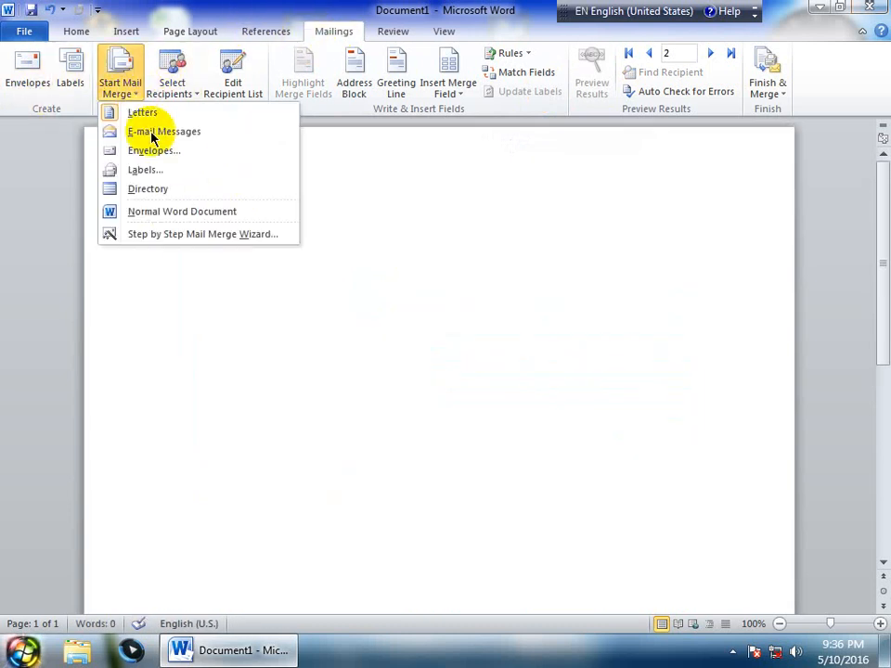
click(161, 174)
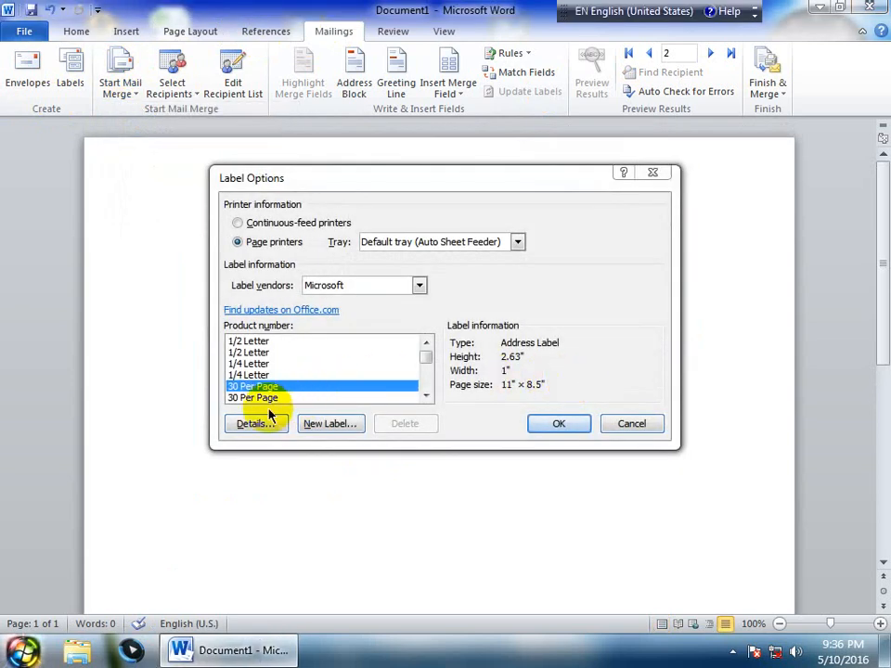
click(250, 423)
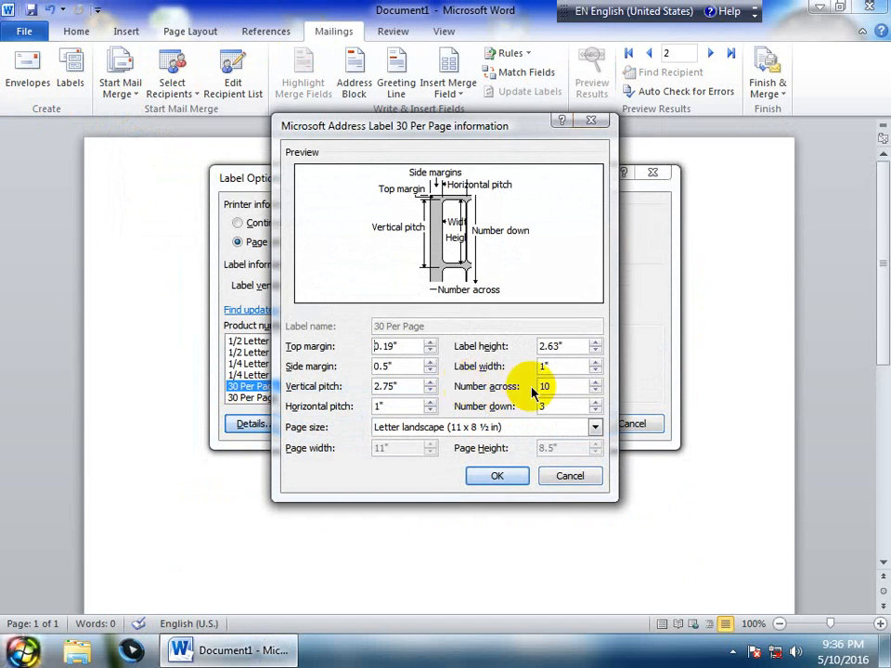
drag(560, 386, 476, 390)
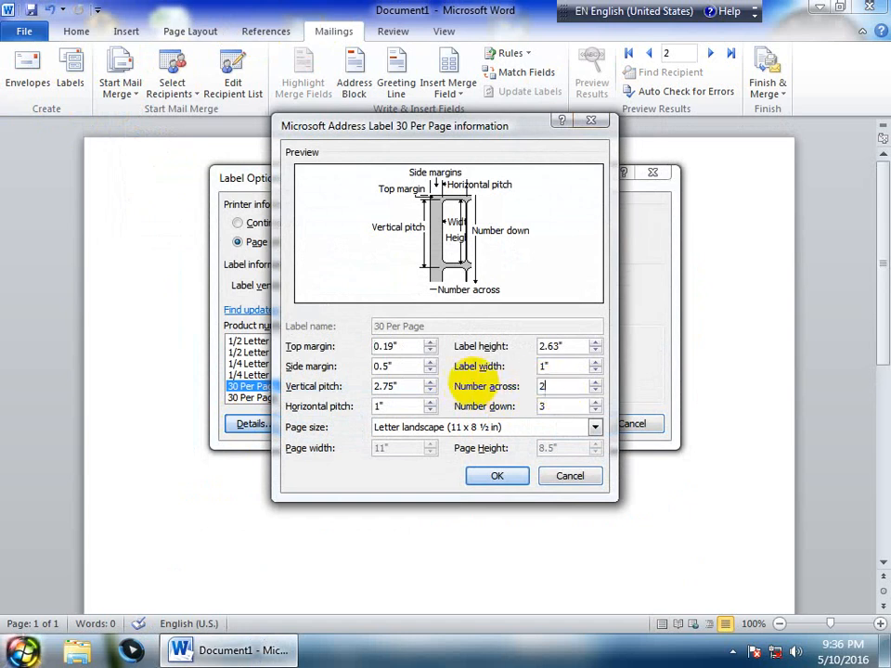
click(560, 406)
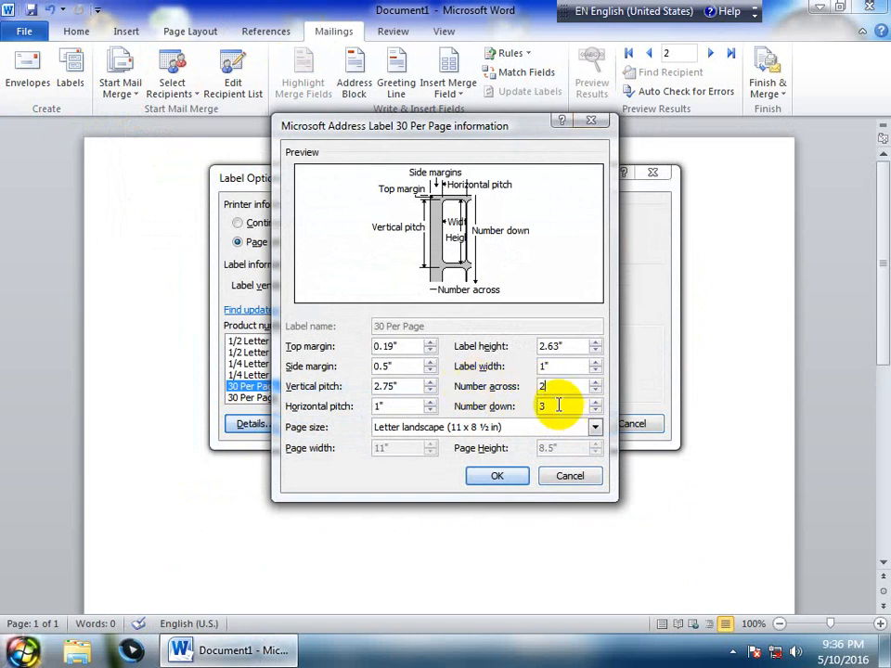
click(496, 475)
click(556, 423)
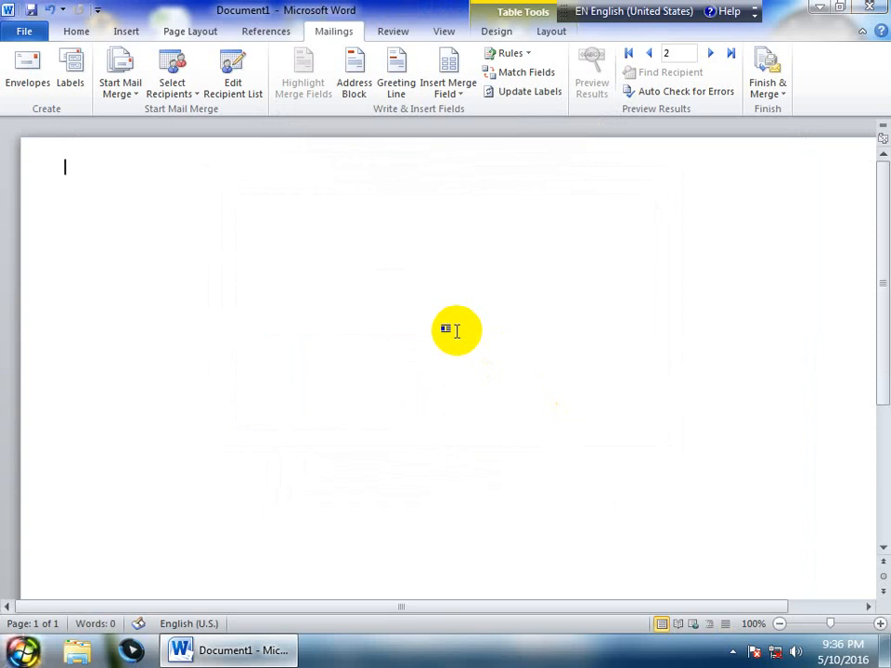
Turn on View Gridlines for the label table and drag it to span the full page width
click(554, 34)
click(61, 73)
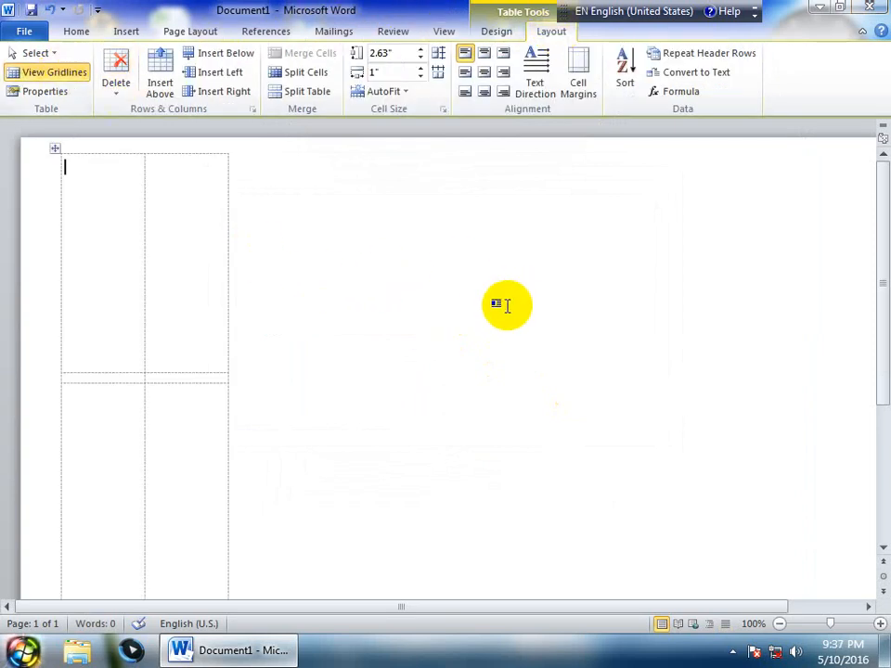
click(337, 31)
drag(879, 304, 701, 446)
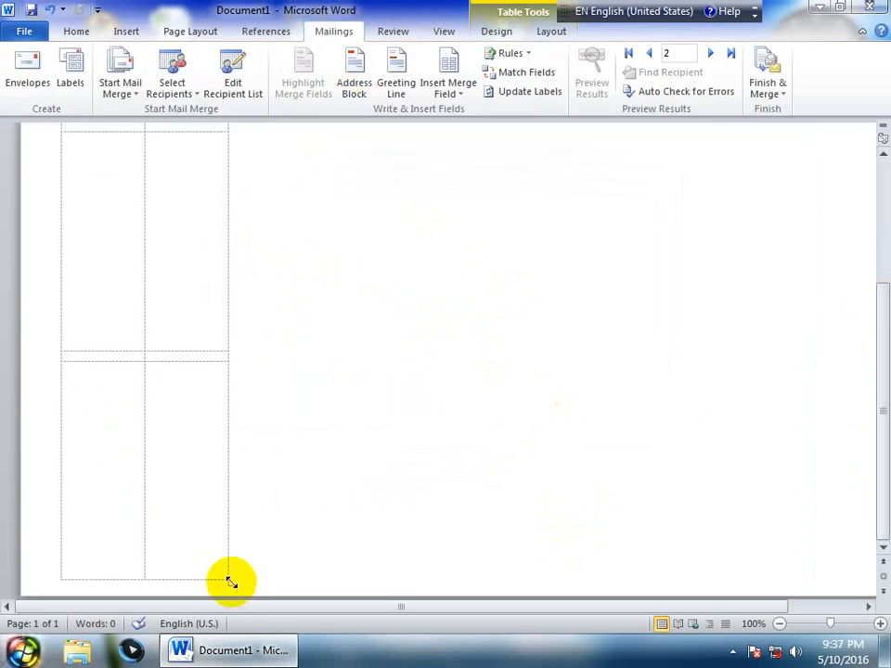
drag(231, 582, 794, 497)
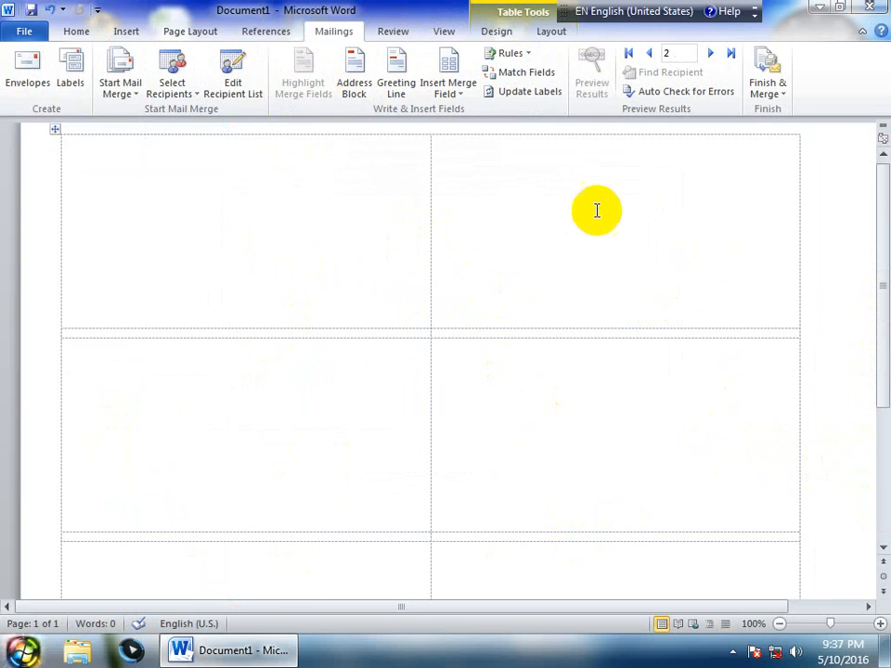
Insert First_Name, Last_Name and Company_Name on separate lines, switching Preview Results off
click(453, 90)
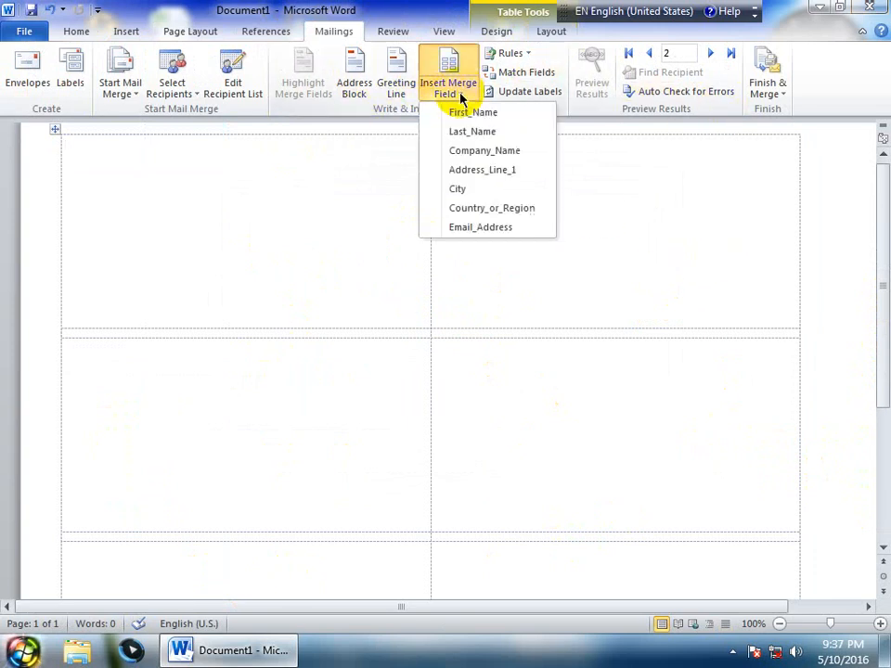
click(453, 112)
key(Return)
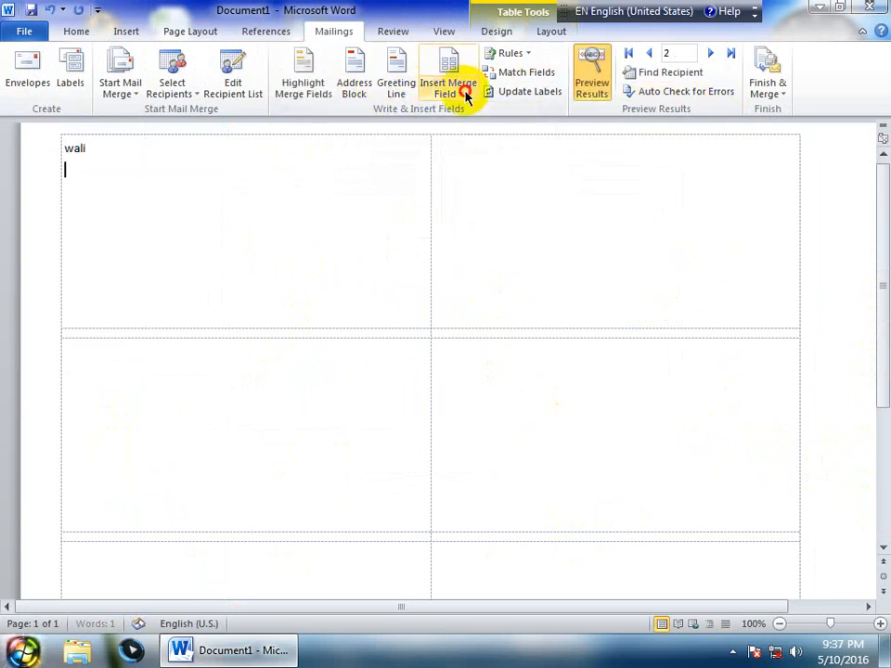
click(461, 92)
click(459, 130)
key(Return)
click(457, 90)
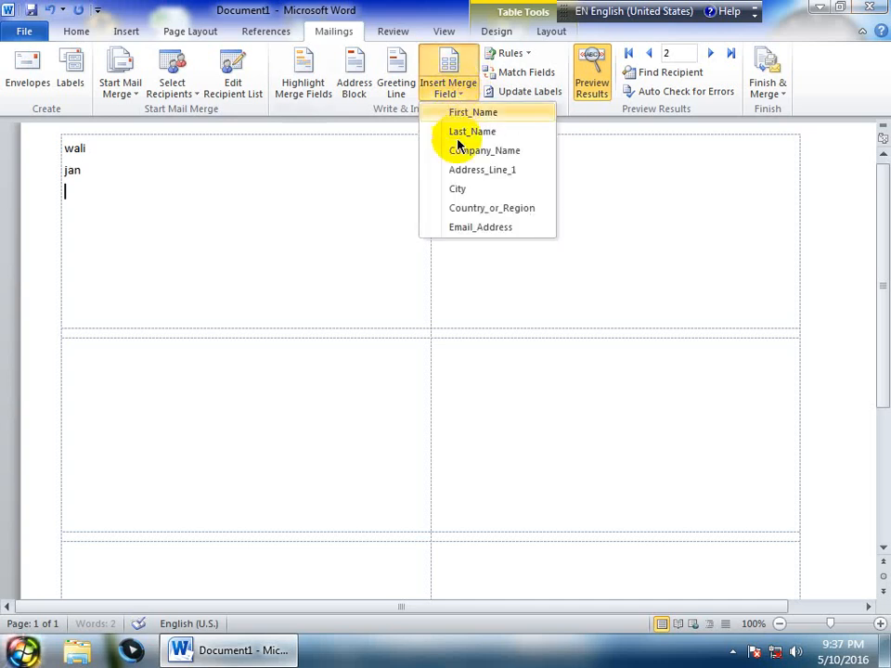
click(461, 149)
click(591, 74)
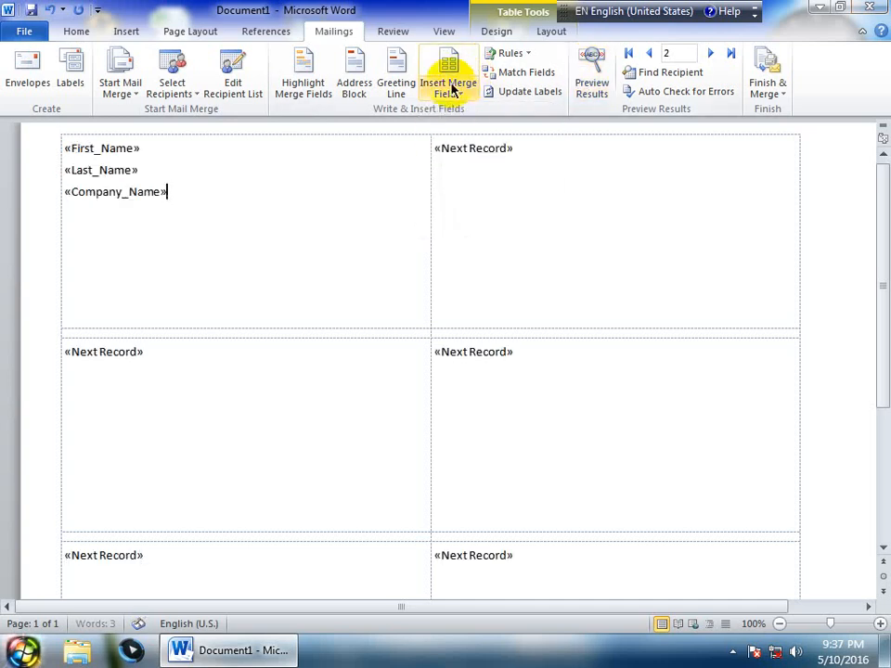
Add Address_Line_1, City, Country_or_Region and Email_Address fields below, one per line
click(450, 94)
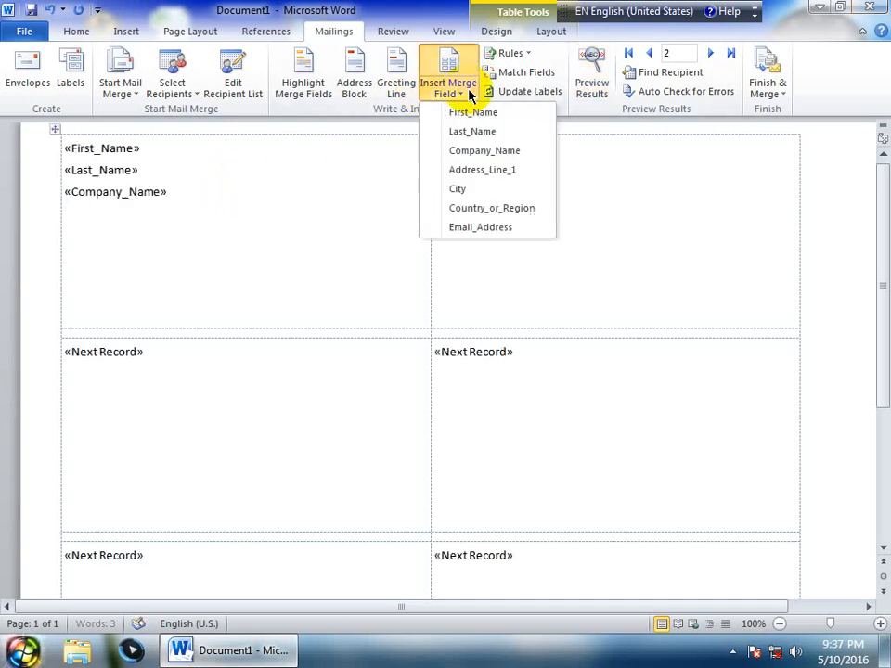
click(459, 170)
key(Return)
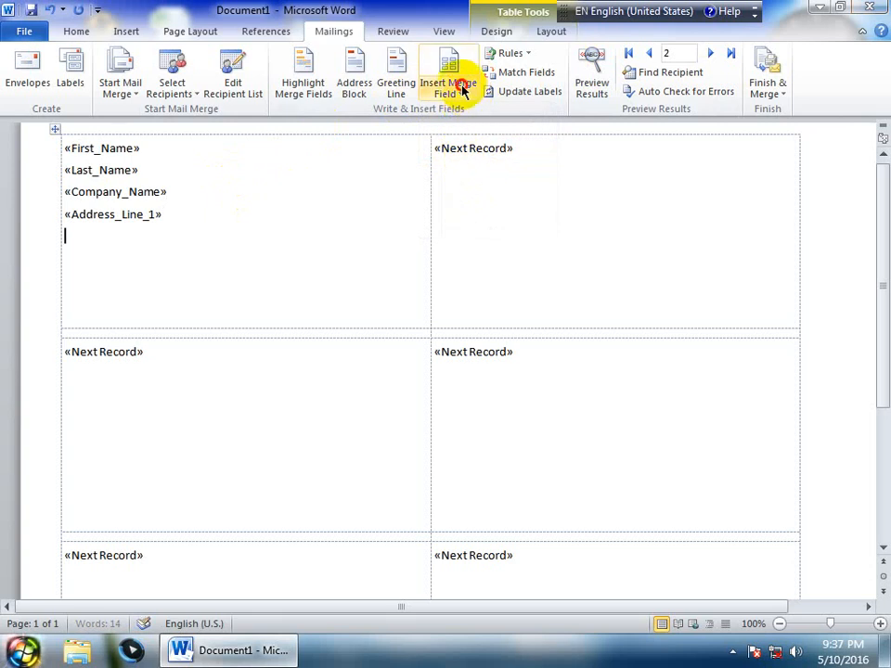
click(455, 93)
click(467, 189)
key(Return)
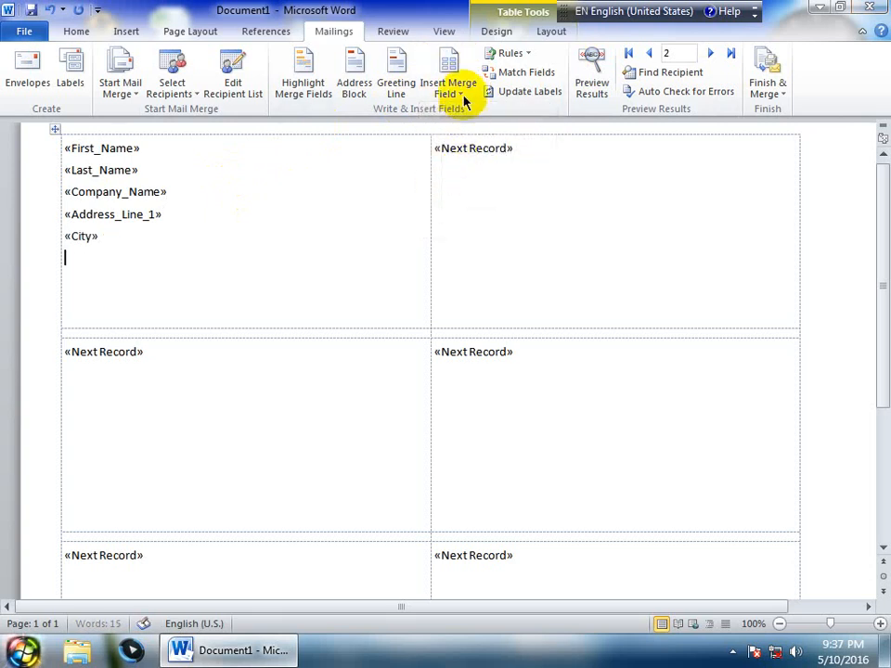
click(461, 95)
click(469, 208)
key(Return)
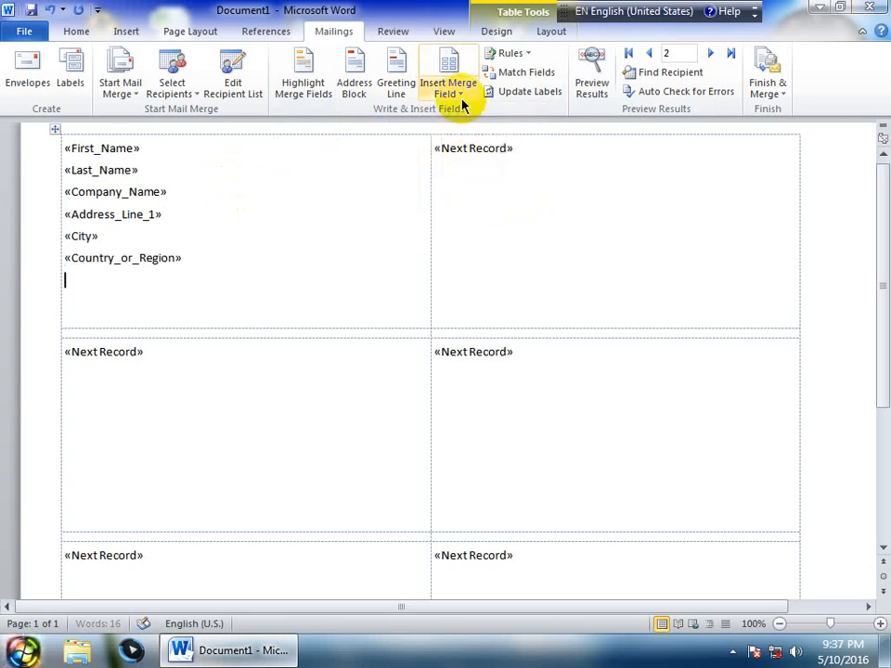
click(461, 94)
click(468, 228)
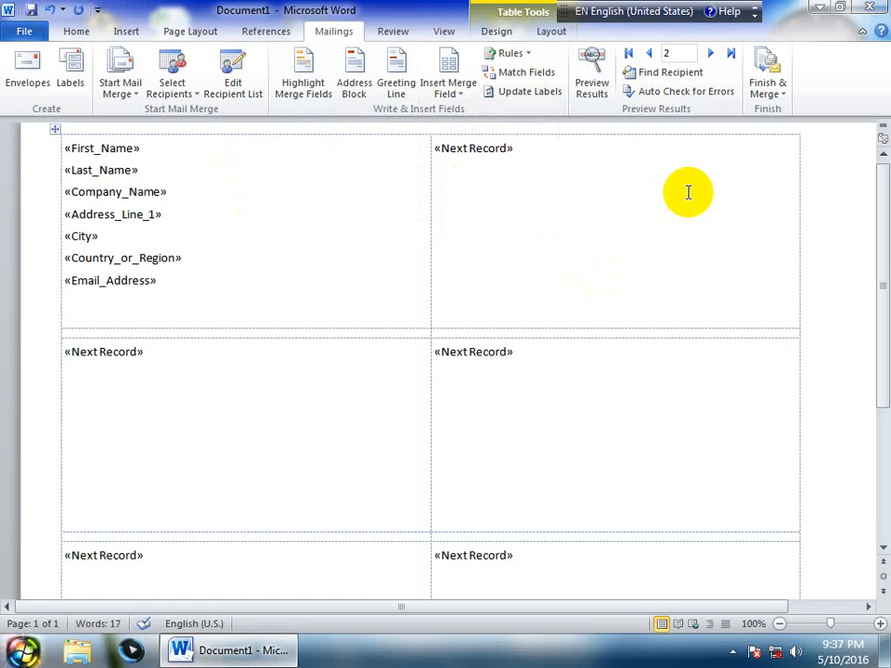
Preview recipient data and run Update Labels twice so every label carries the field layout
click(594, 67)
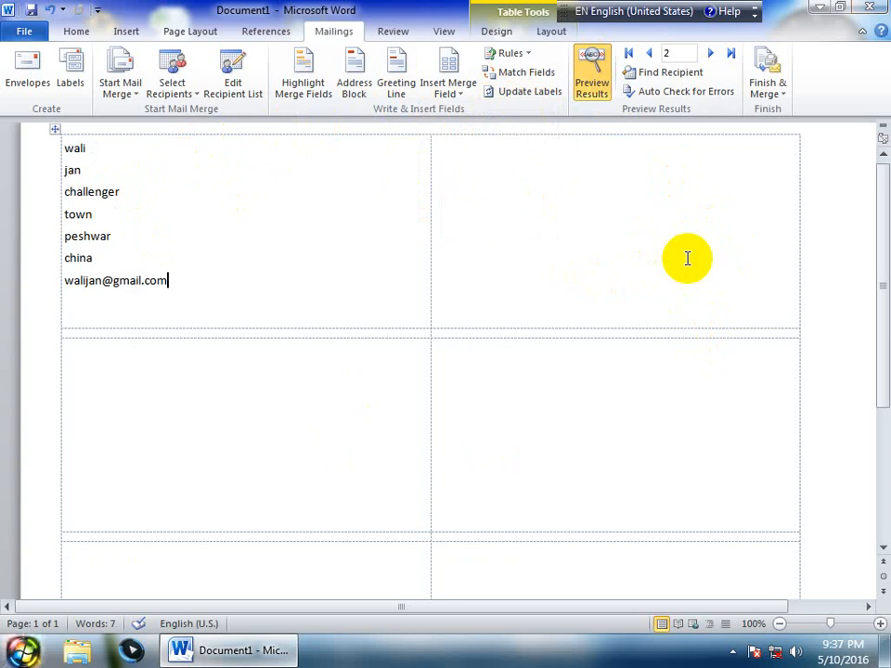
click(547, 94)
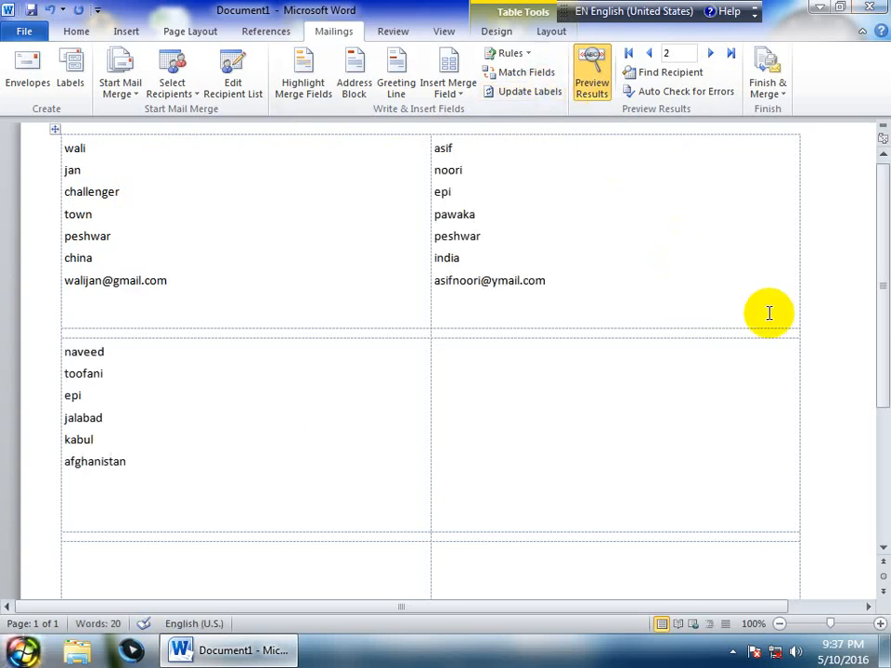
drag(317, 337, 372, 443)
click(540, 377)
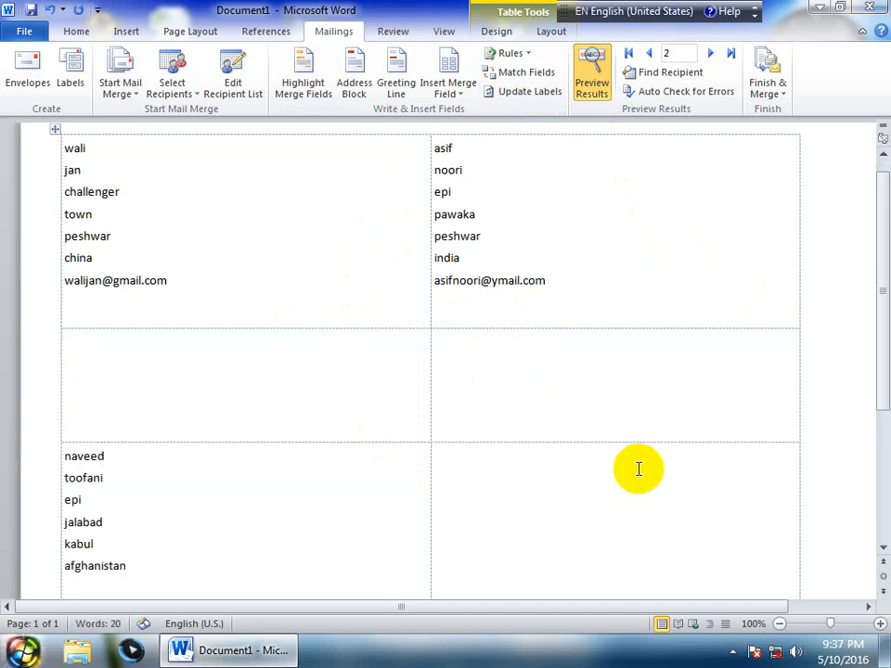
scroll(638, 426, up, 1)
scroll(639, 426, down, 1)
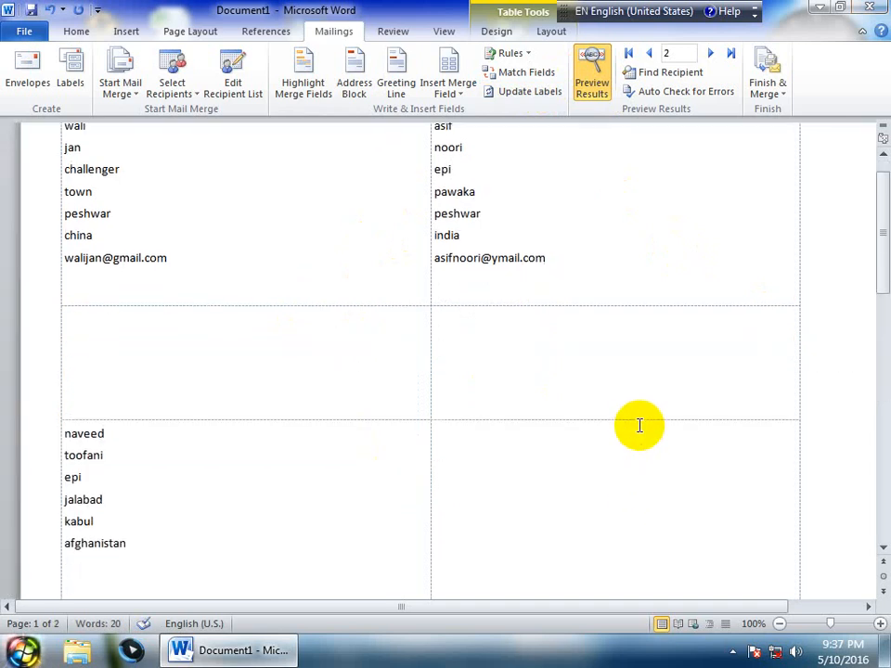
click(548, 94)
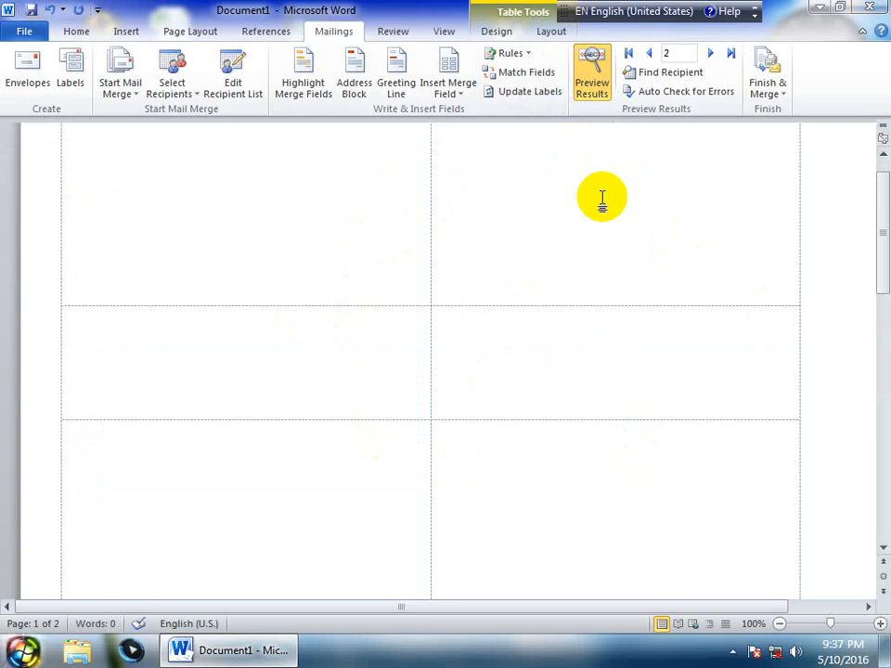
click(592, 83)
click(595, 83)
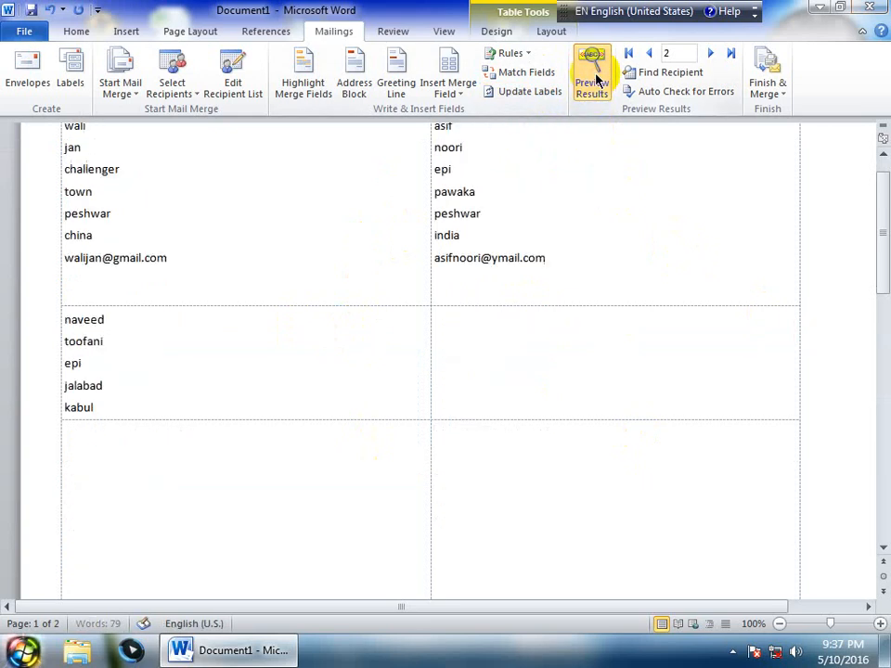
Toggle Preview Results off, on and off again to leave merge field codes showing
click(595, 83)
click(595, 83)
click(595, 82)
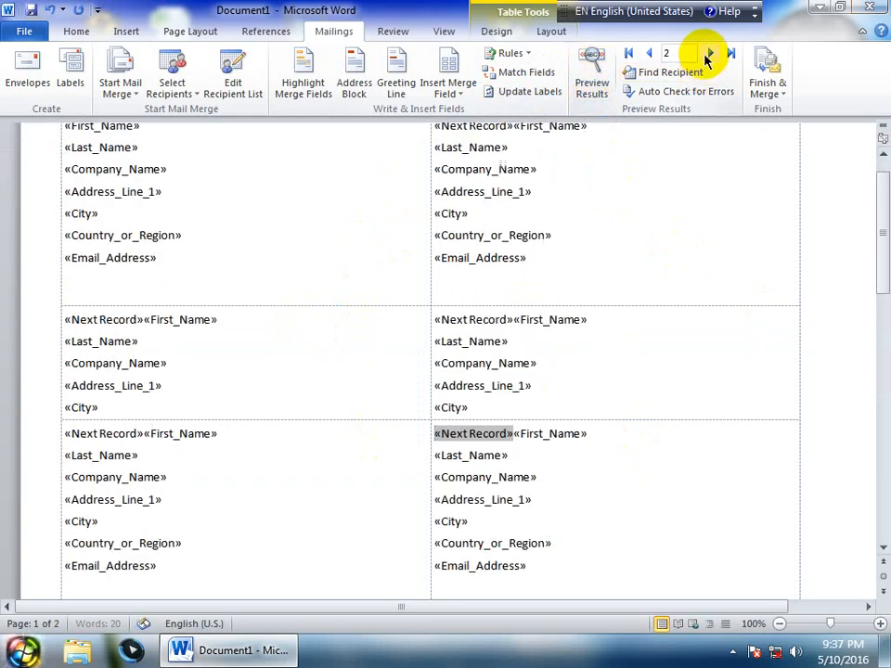
Step back one record, then open and close Find Recipient without searching
click(649, 53)
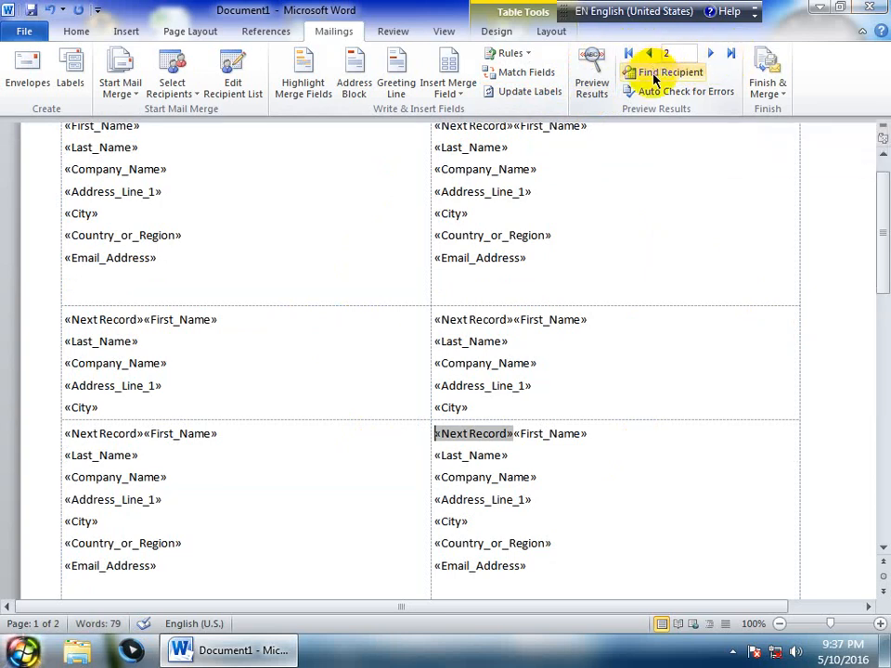
click(669, 75)
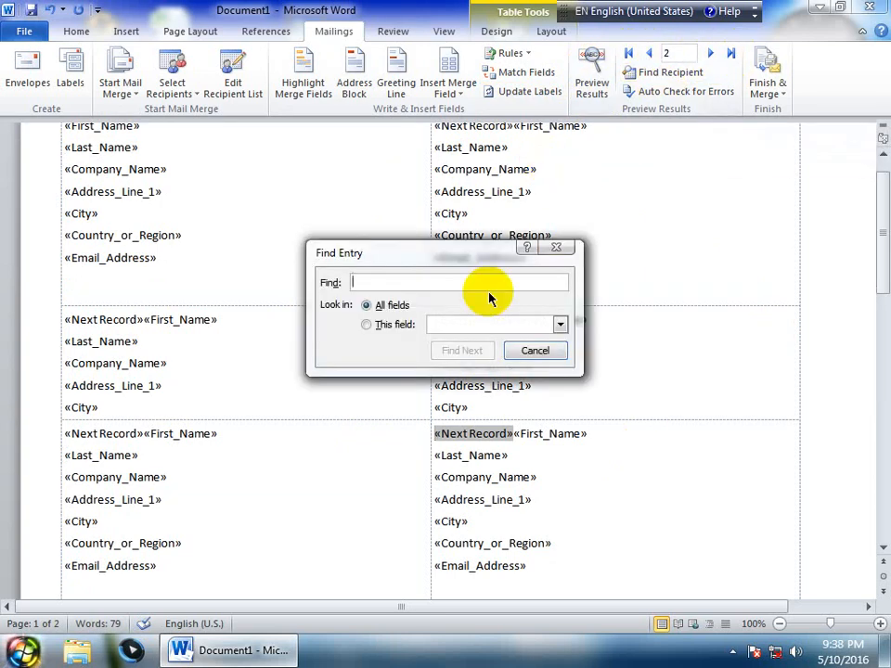
click(558, 247)
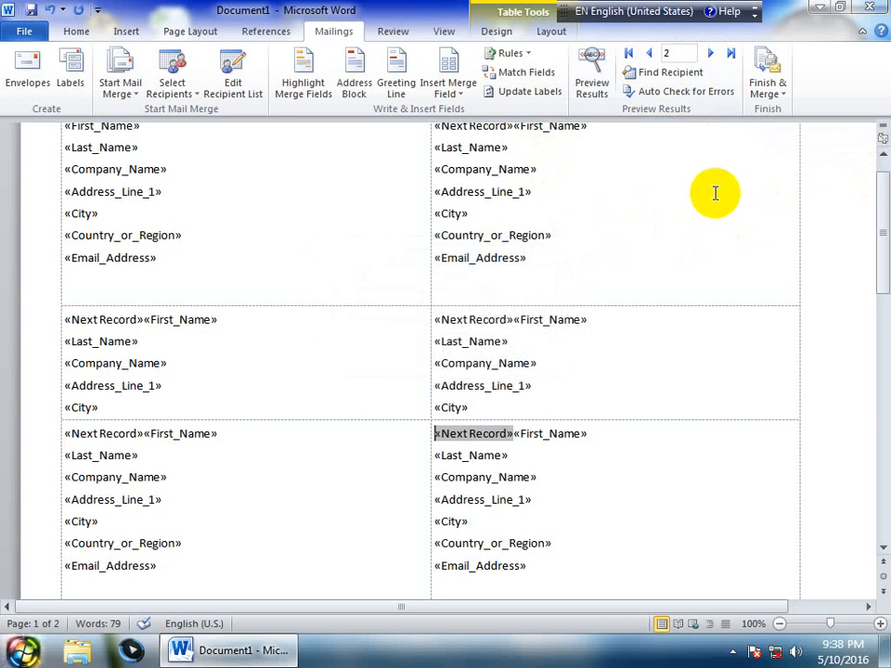
Complete the label merge with error reporting into Labels1, then create a new blank document
click(692, 92)
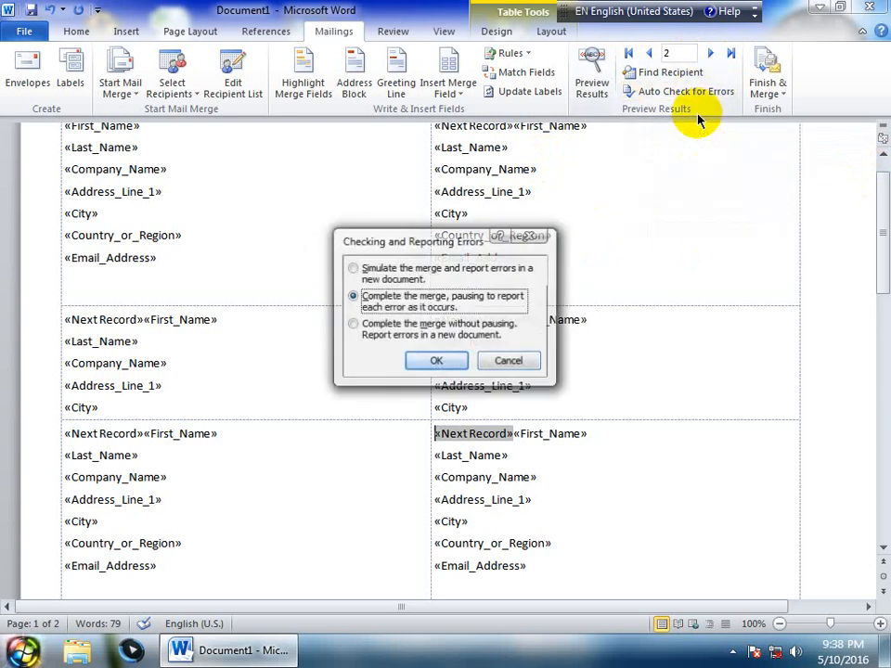
click(447, 360)
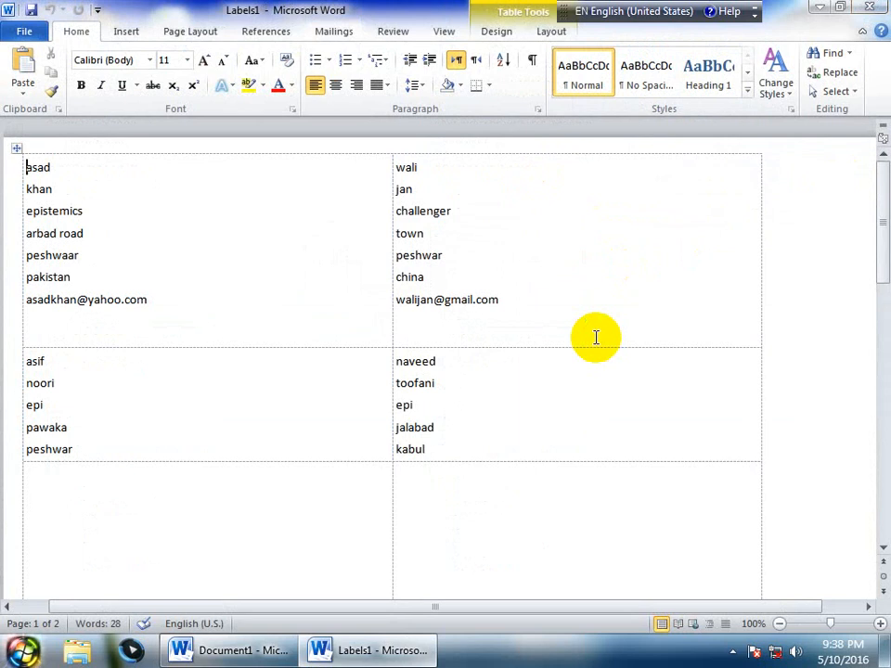
click(351, 33)
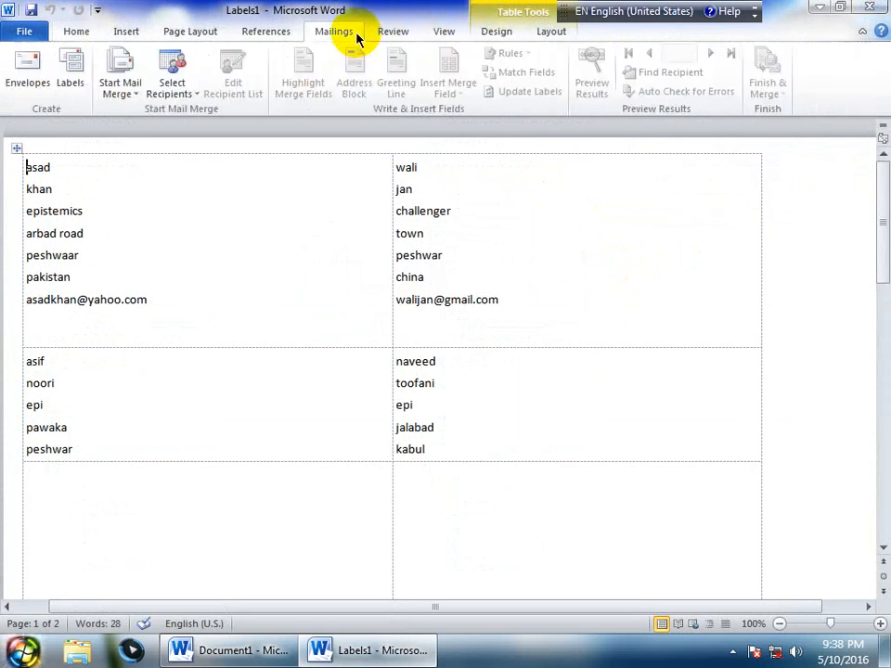
click(404, 30)
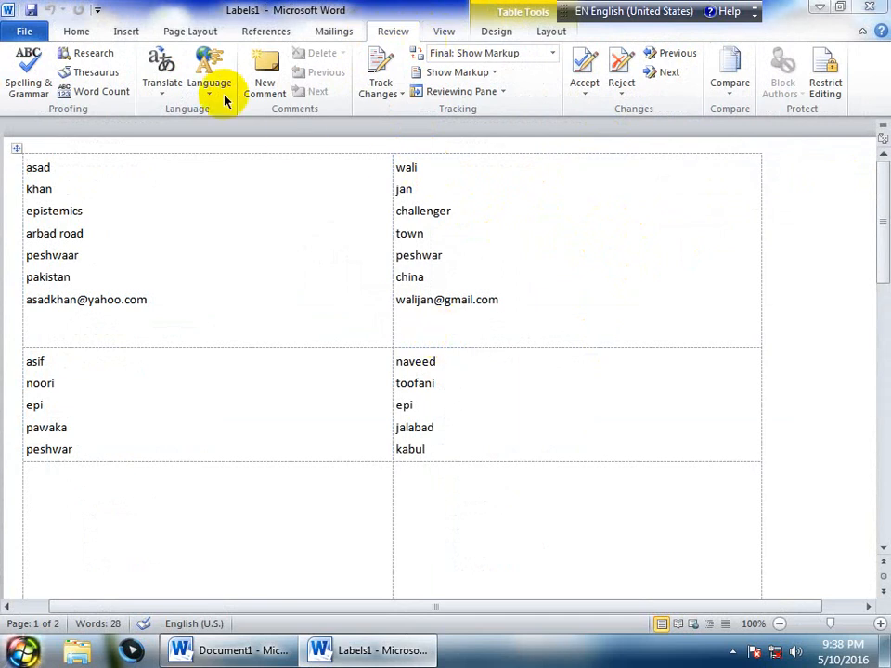
key(ctrl+n)
Browse to the Desktop for an existing list and pick 'content', then cancel the dialog
click(336, 32)
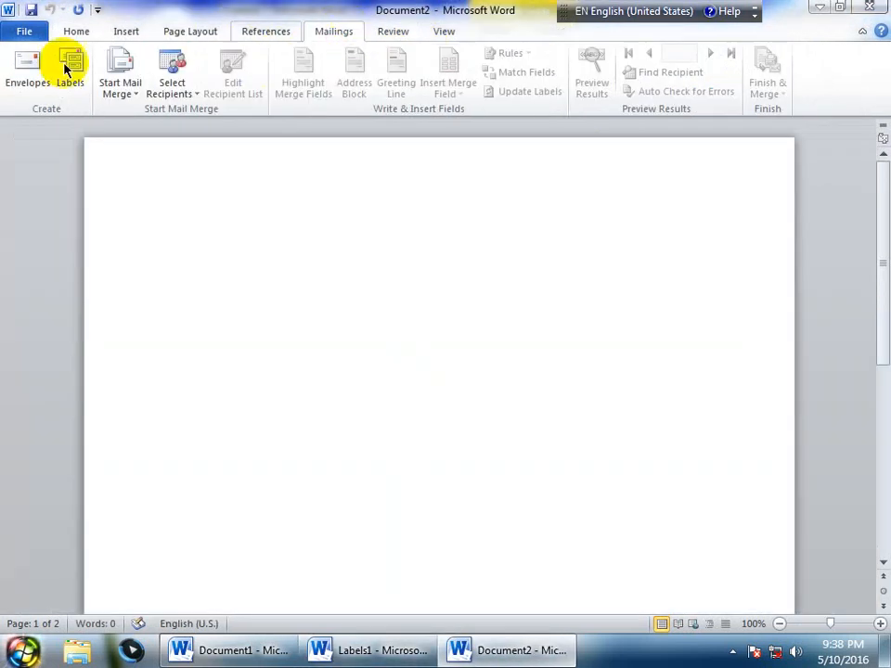
click(172, 91)
click(195, 131)
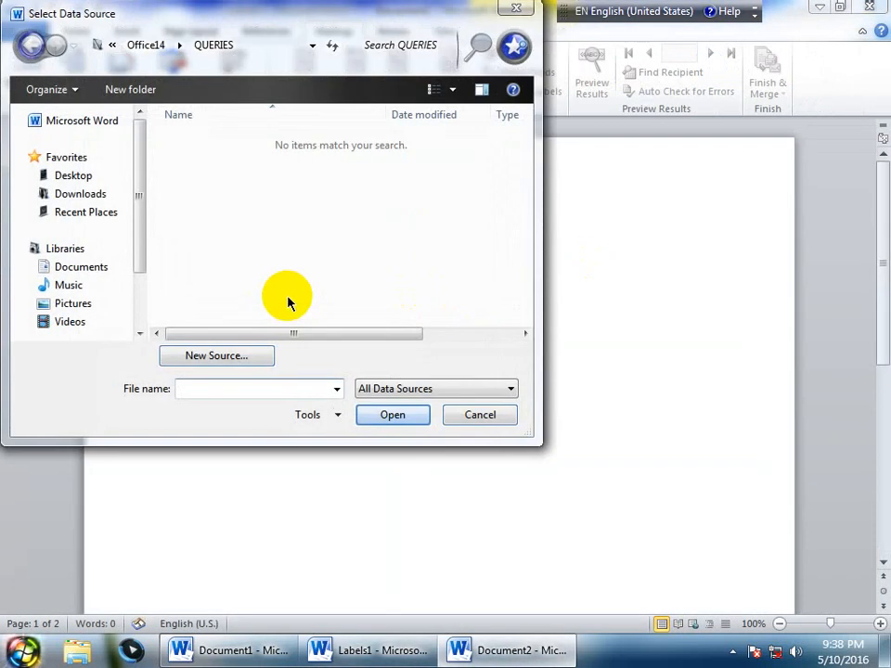
click(84, 175)
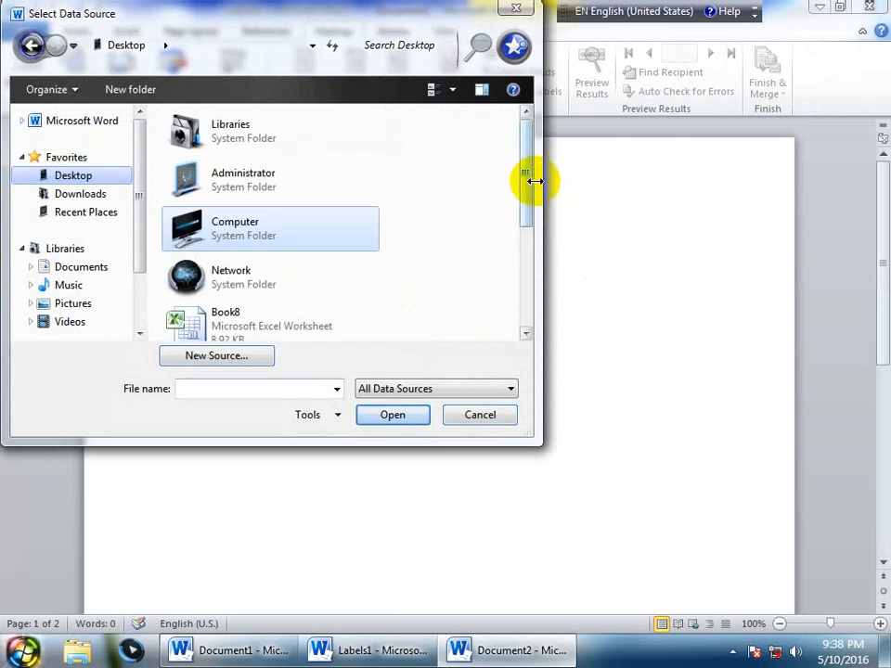
drag(531, 205, 533, 309)
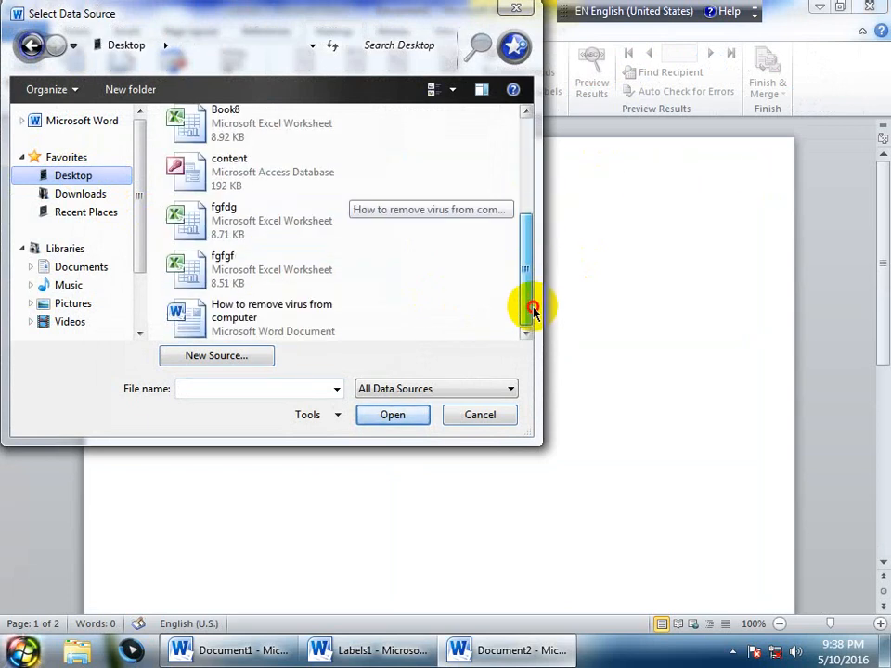
click(265, 174)
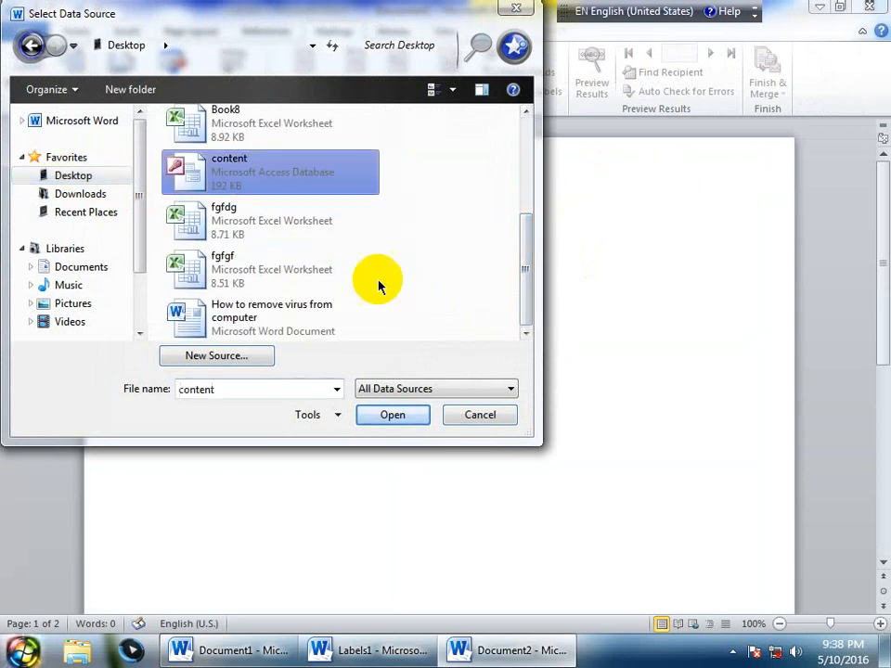
click(480, 414)
Load the 'content' database from the Desktop as the document's recipient list
click(193, 91)
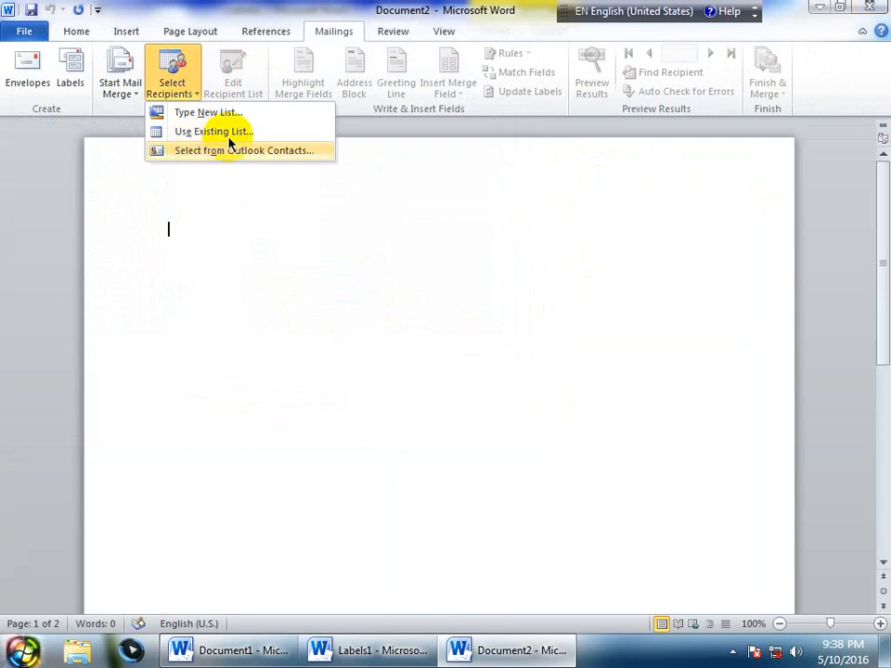
click(214, 131)
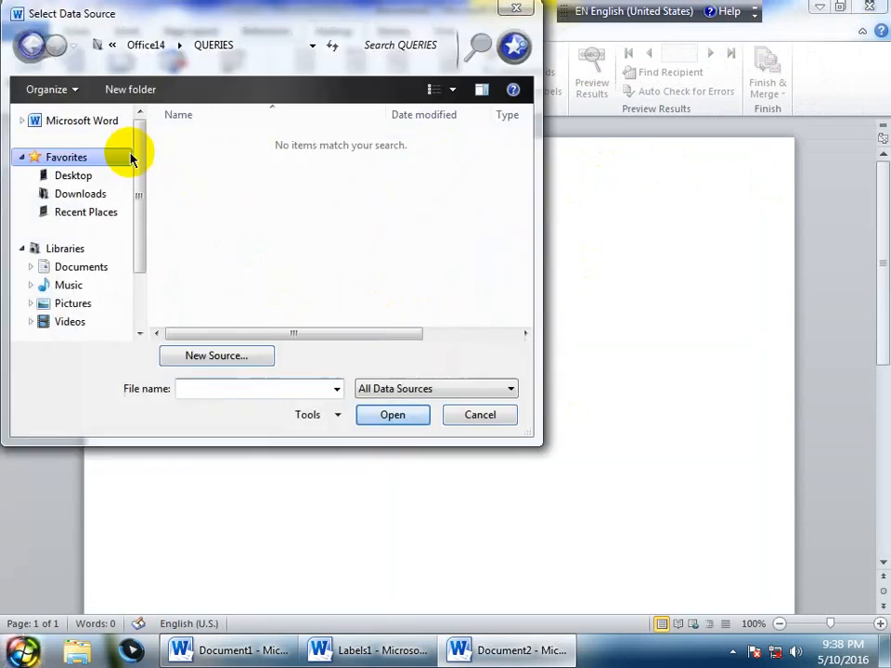
click(74, 175)
drag(519, 171, 529, 260)
click(284, 205)
click(392, 416)
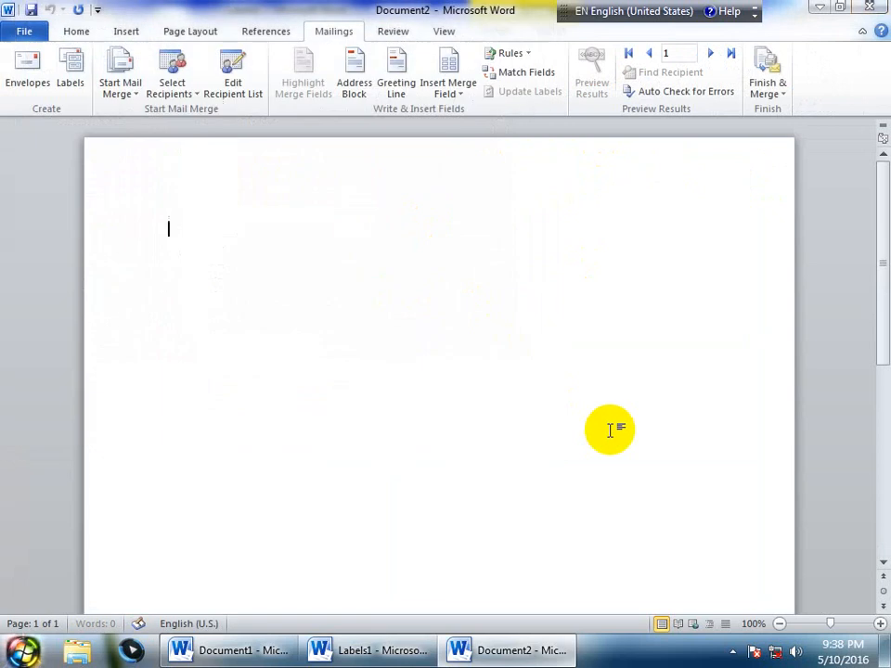
Insert «Name», «Fname», «Score» and «Result» merge fields, each on its own line
click(455, 91)
click(460, 113)
key(Return)
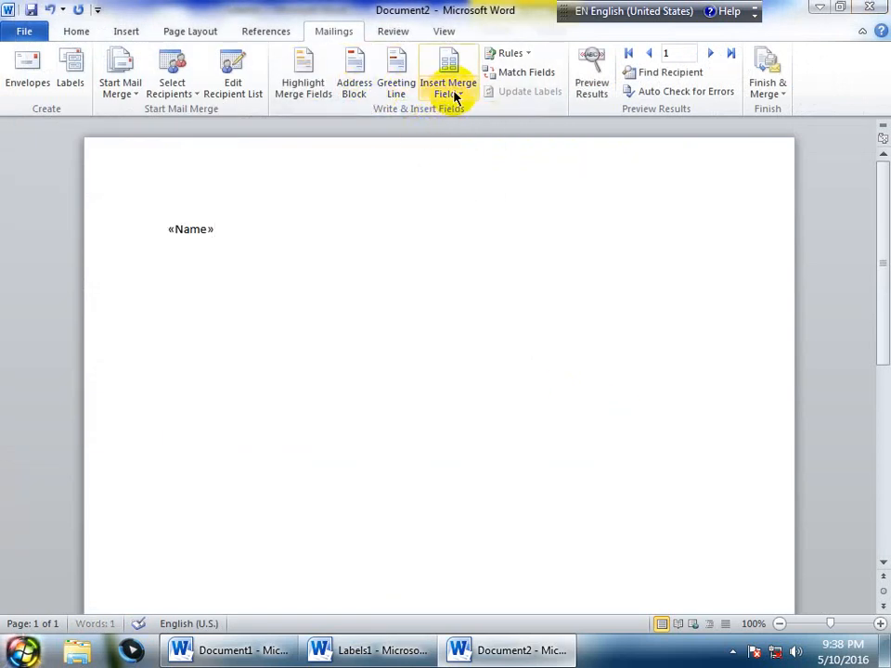
click(452, 89)
click(456, 132)
key(Return)
click(449, 89)
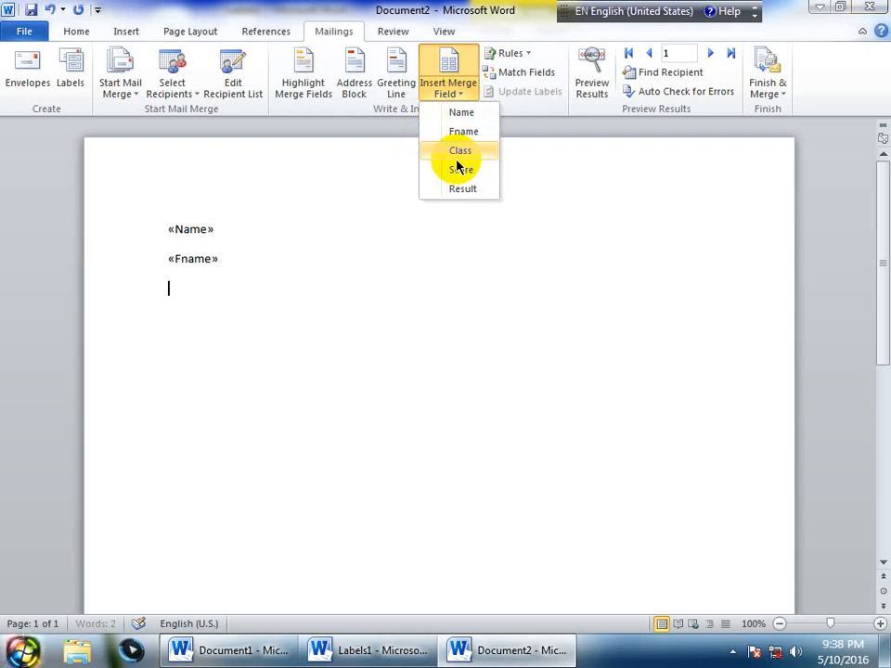
click(455, 169)
key(Return)
click(452, 89)
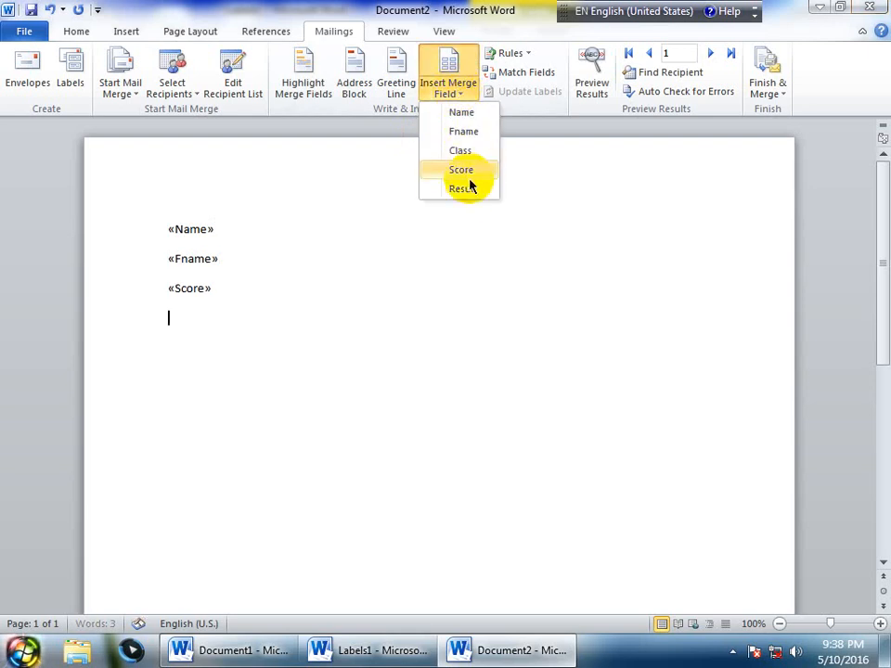
click(462, 189)
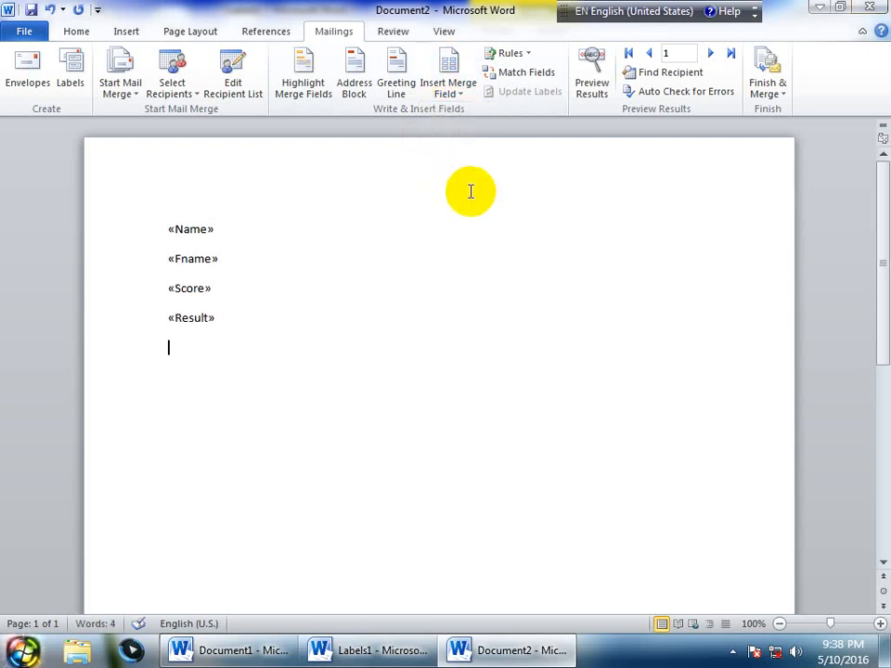
Merge to individual documents, trying Current record and range 1–3 before choosing All
click(771, 93)
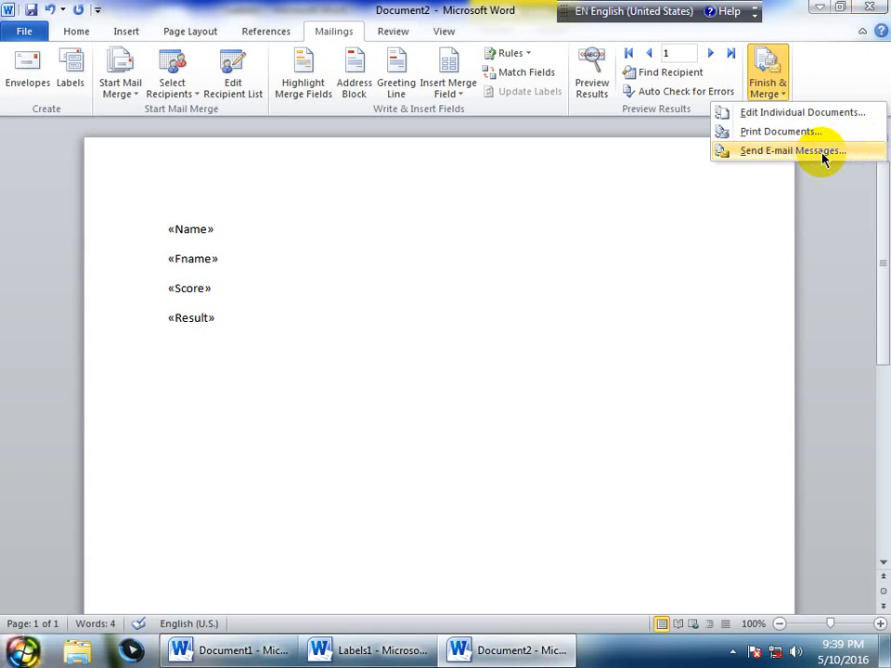
click(770, 112)
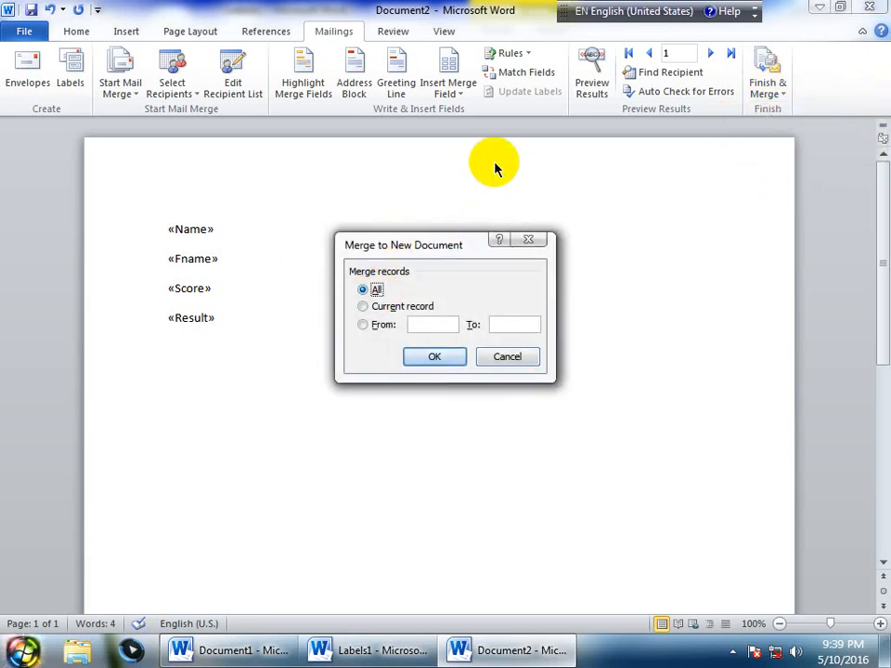
click(391, 307)
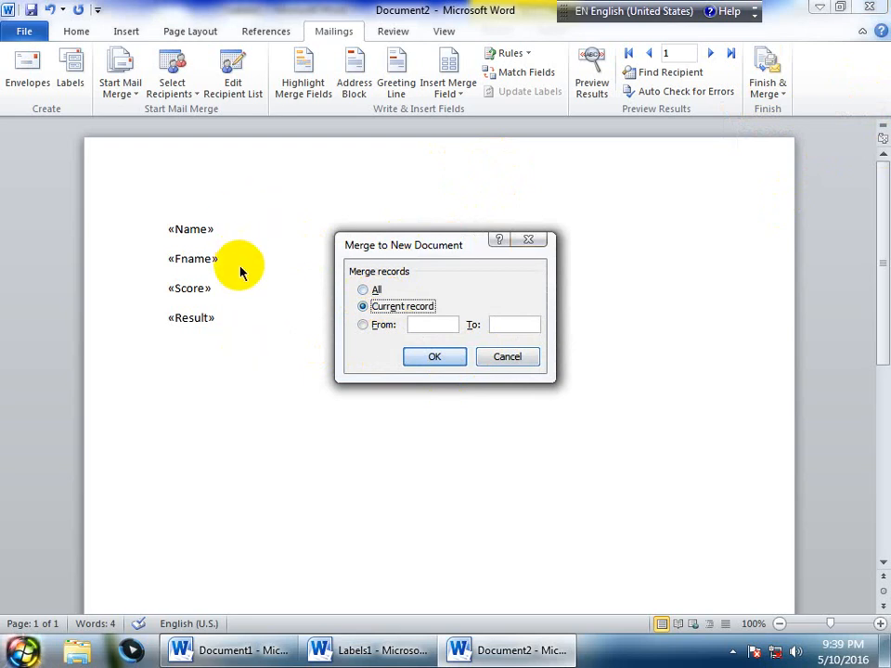
click(364, 327)
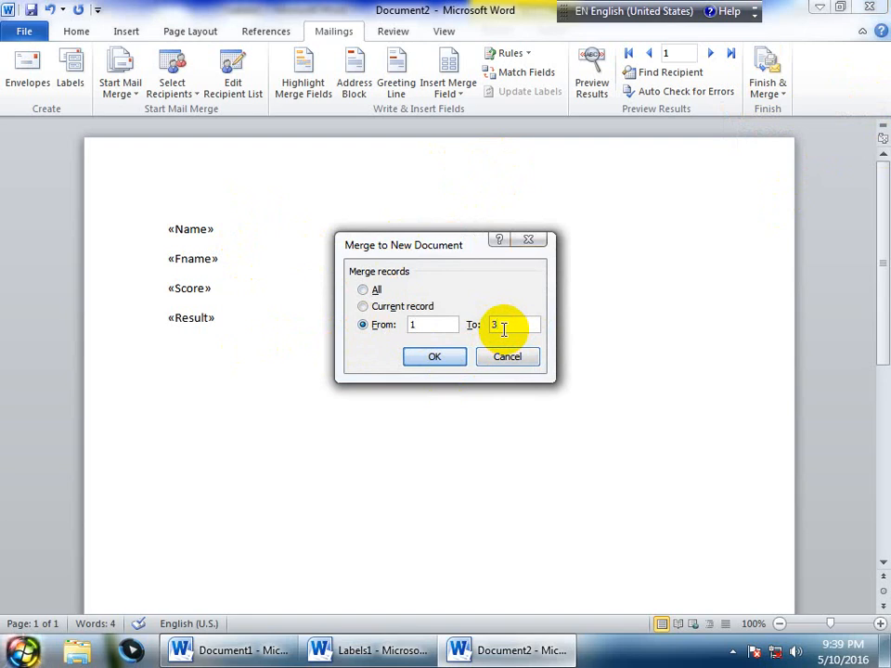
drag(423, 324, 402, 325)
drag(517, 326, 430, 324)
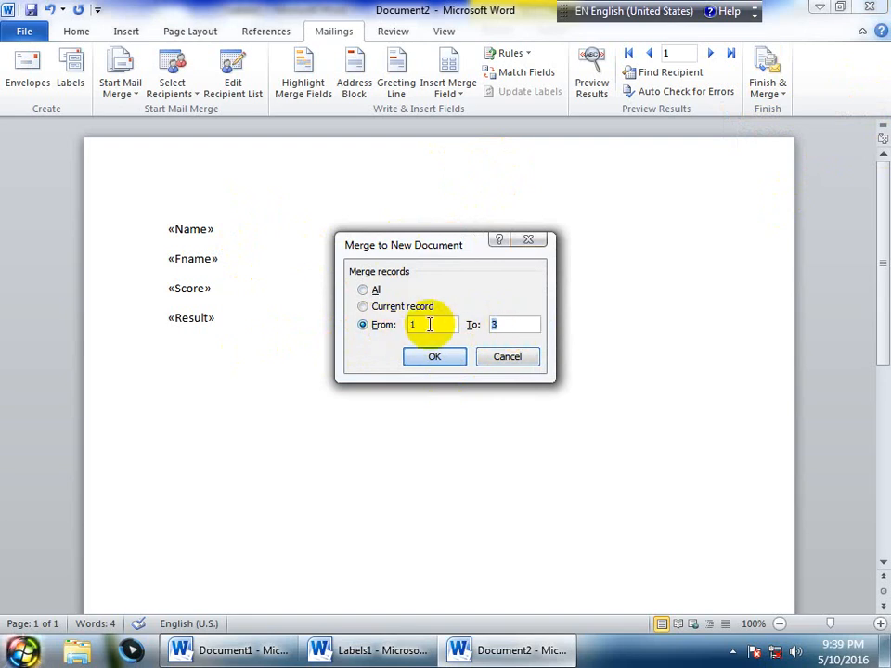
click(362, 289)
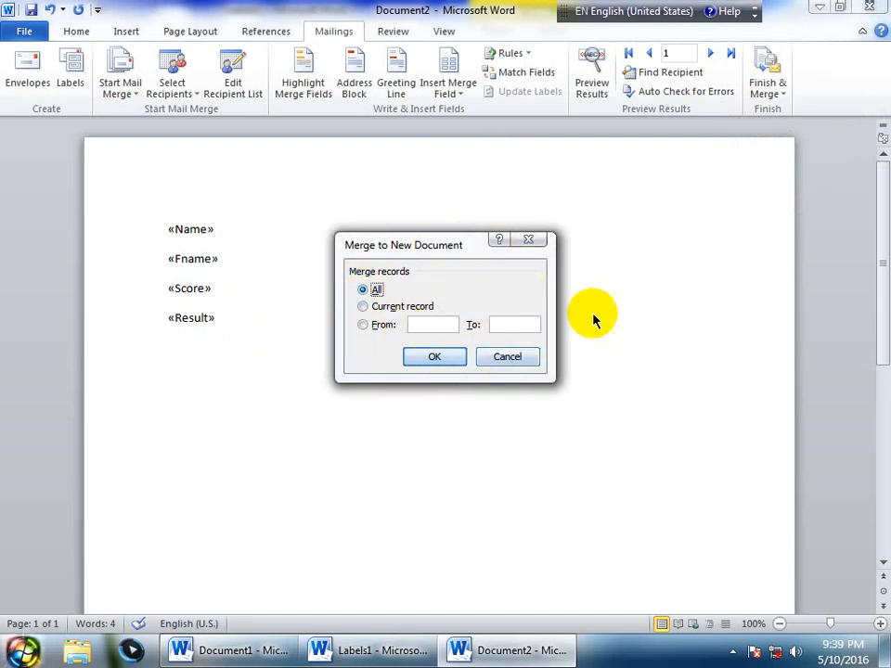
click(410, 354)
scroll(411, 292, down, 2)
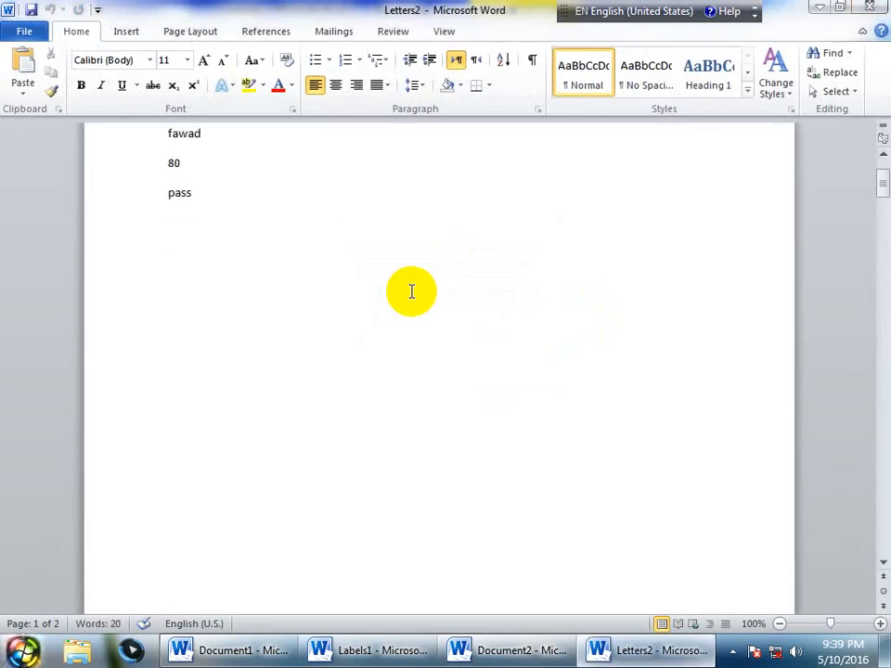
scroll(411, 292, down, 15)
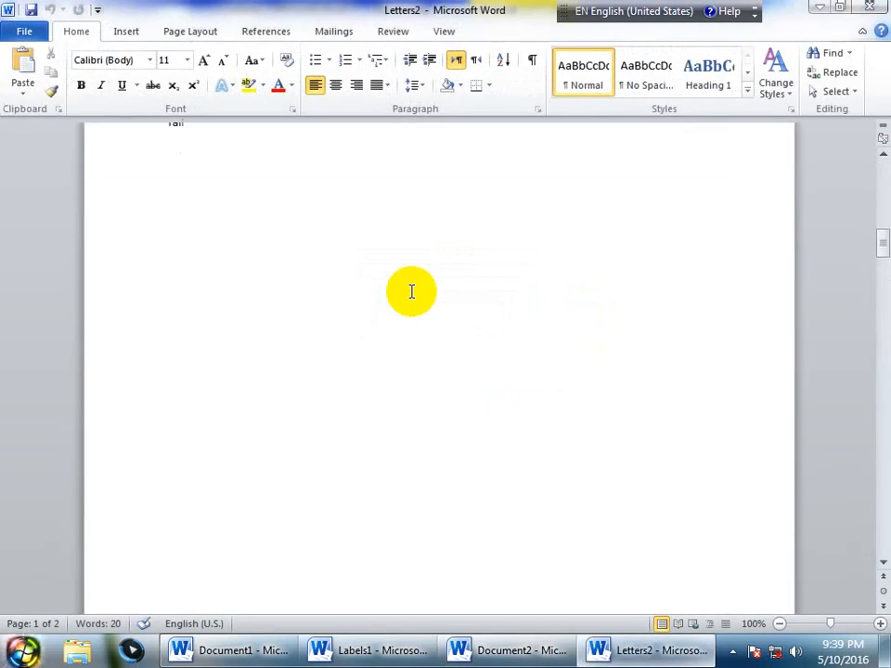
scroll(411, 293, down, 10)
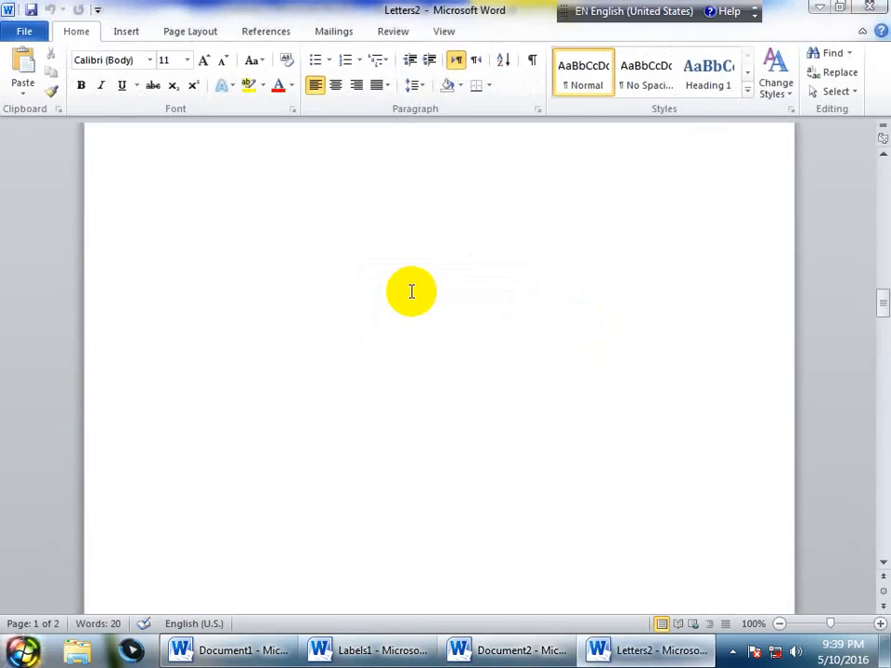
scroll(411, 292, down, 12)
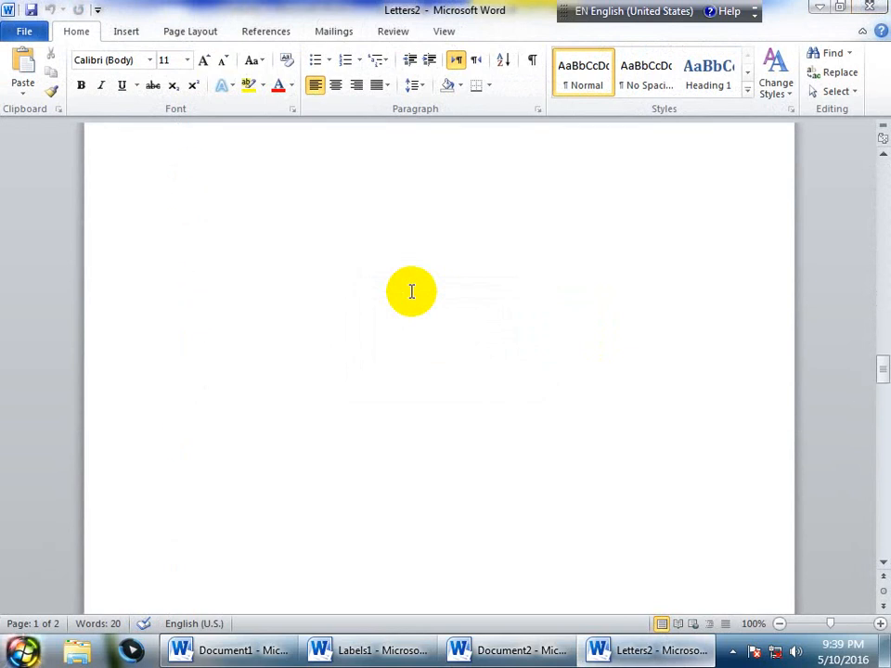
scroll(411, 292, down, 8)
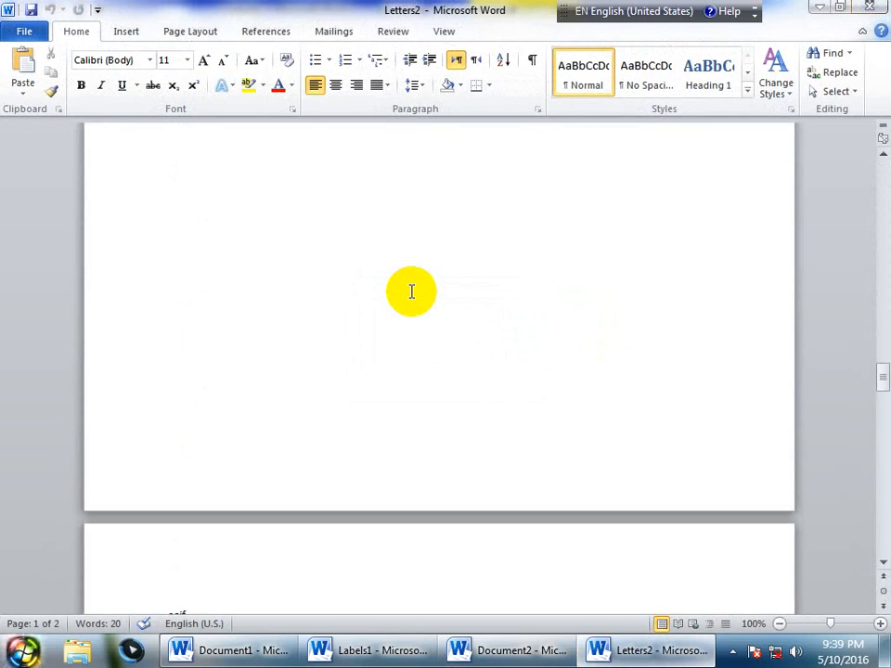
click(335, 29)
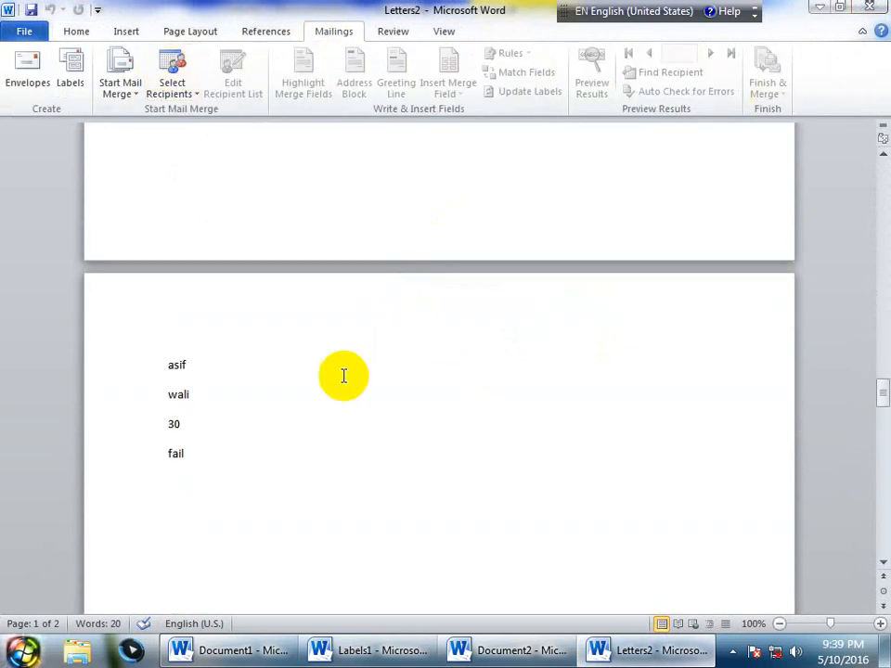
click(732, 650)
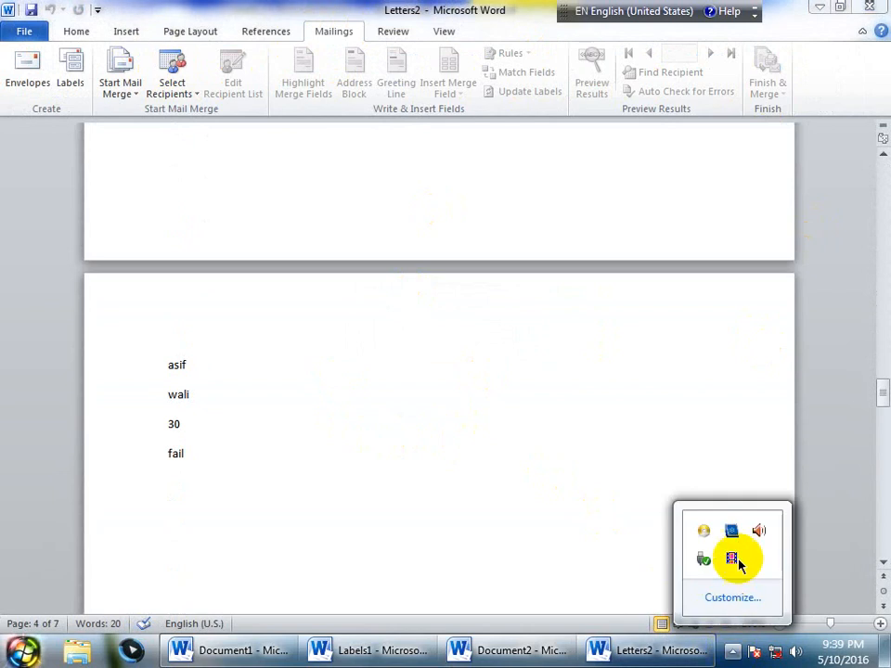